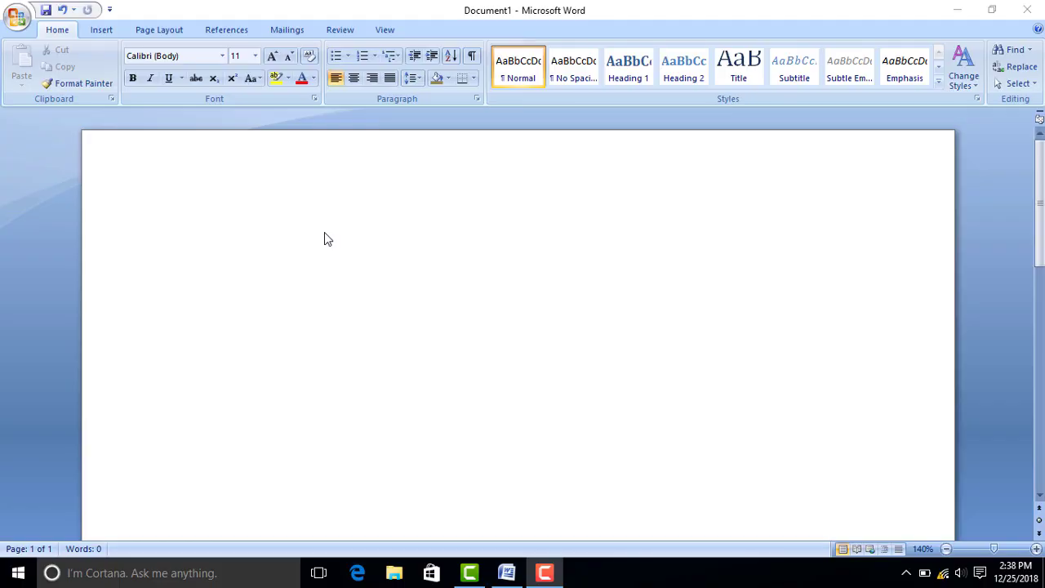
Insert a 1x1 table, type INVOICE in its cell and select the word.
click(104, 30)
click(125, 86)
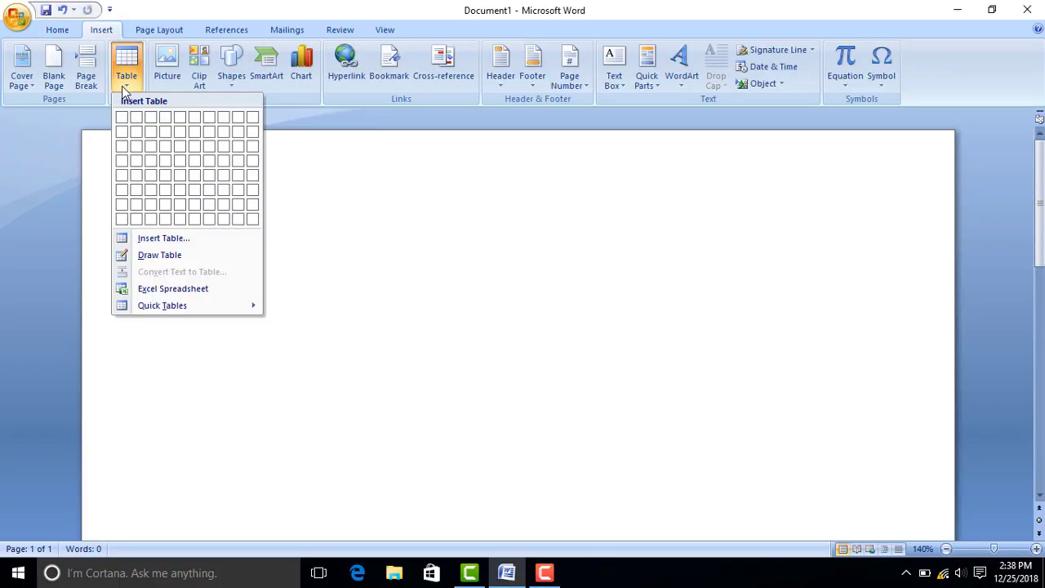
click(121, 117)
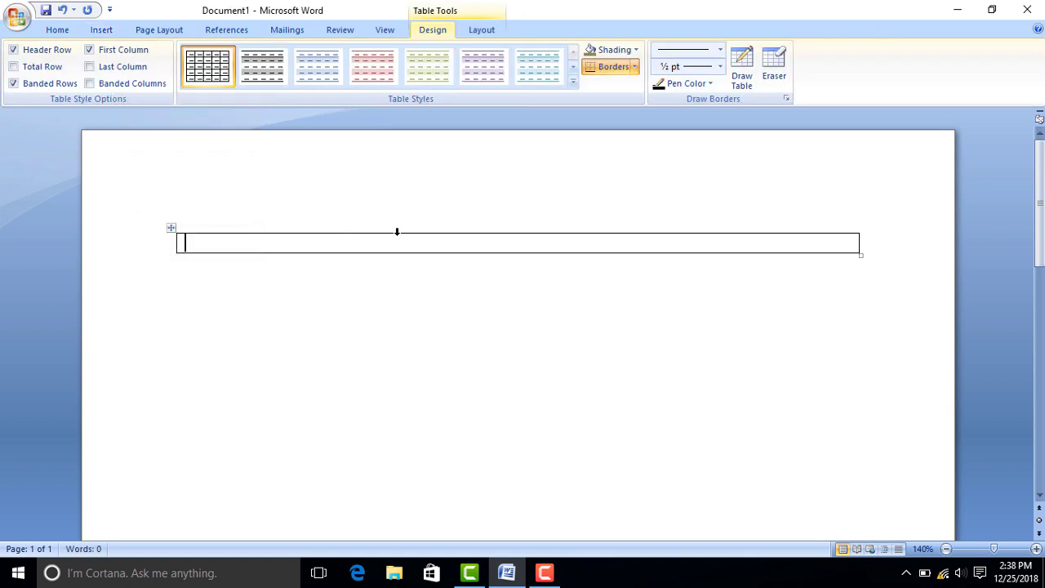
text(IN)
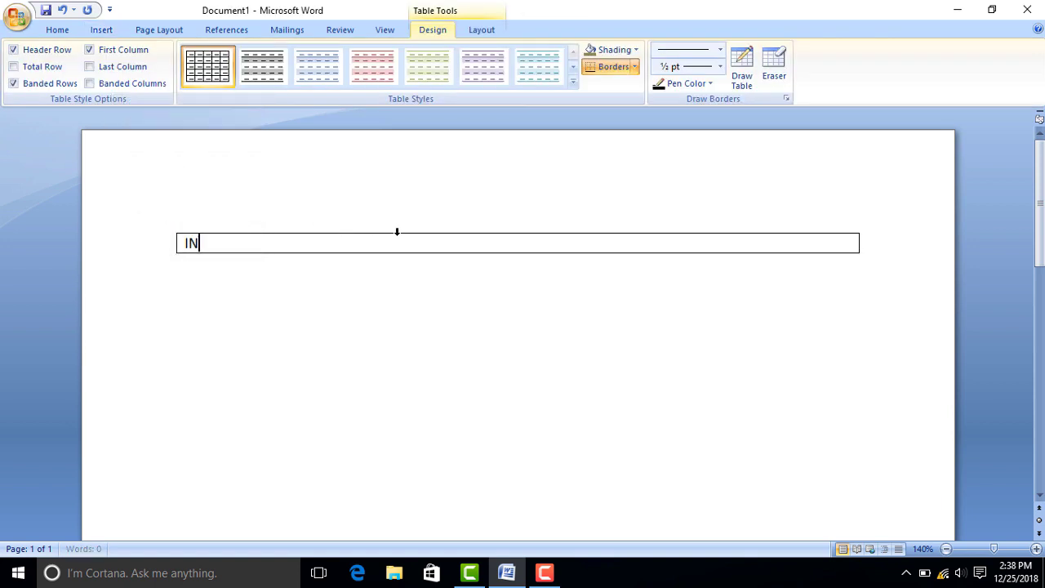
text(VOICE)
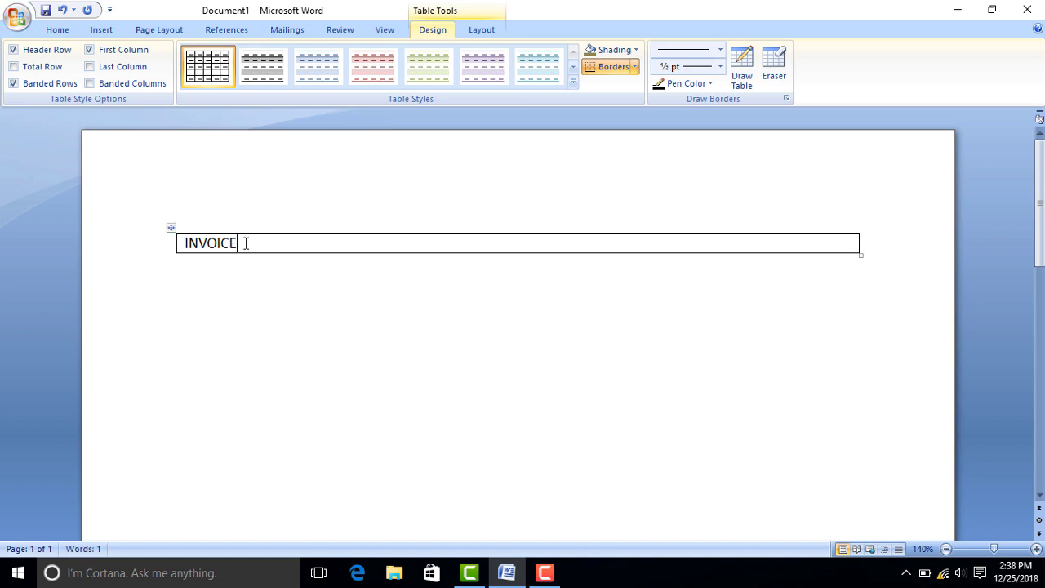
drag(249, 242, 173, 240)
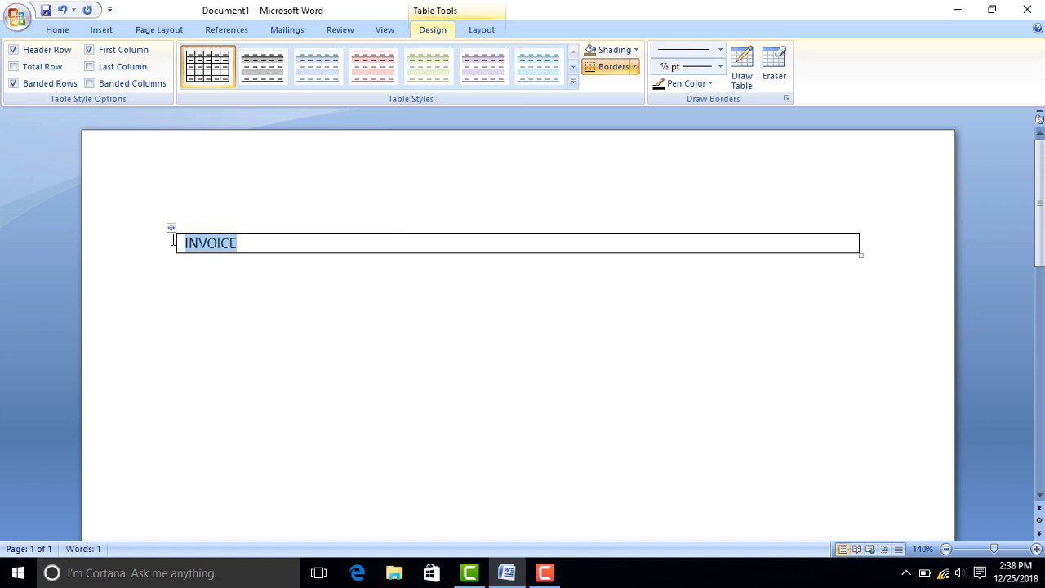
Make the INVOICE title bold, centred in its cell and 12 pt.
click(57, 30)
click(133, 79)
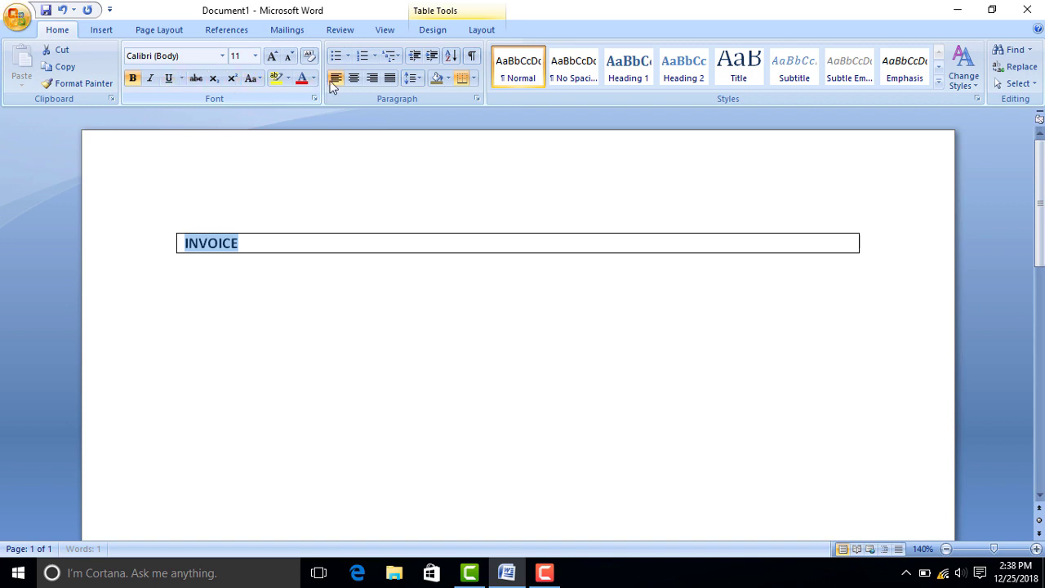
click(355, 80)
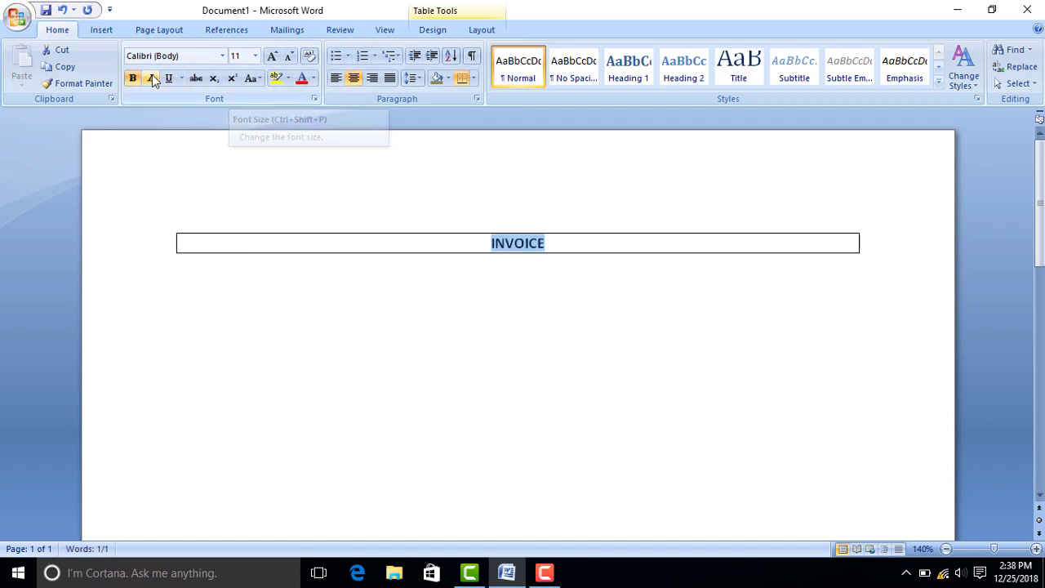
click(255, 57)
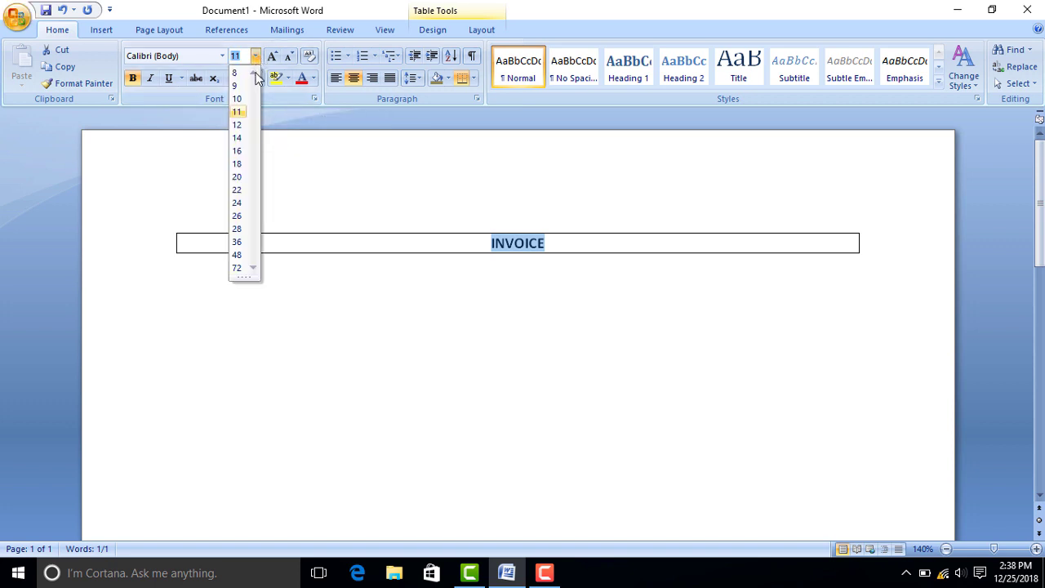
click(239, 125)
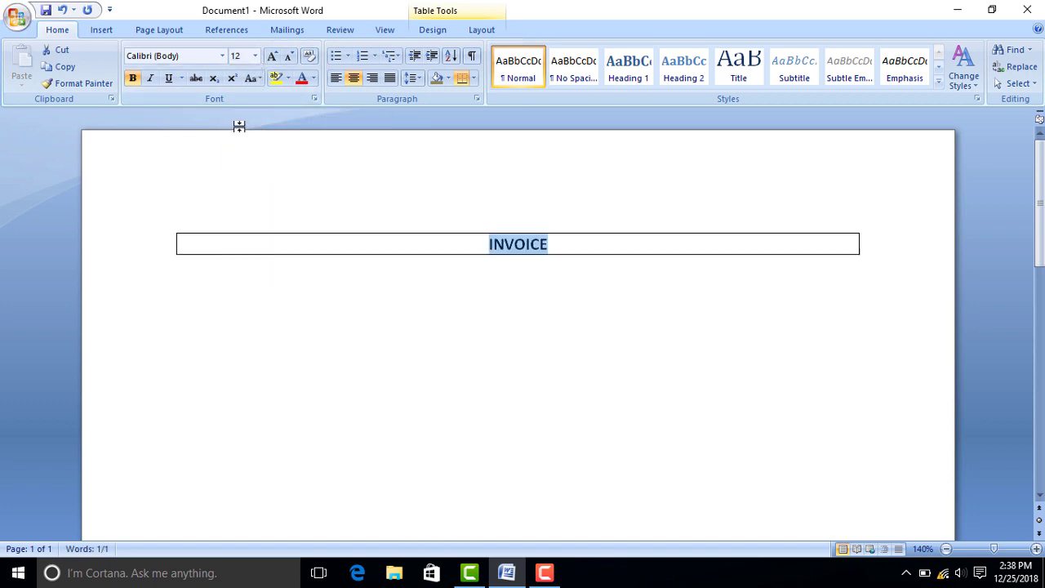
click(483, 31)
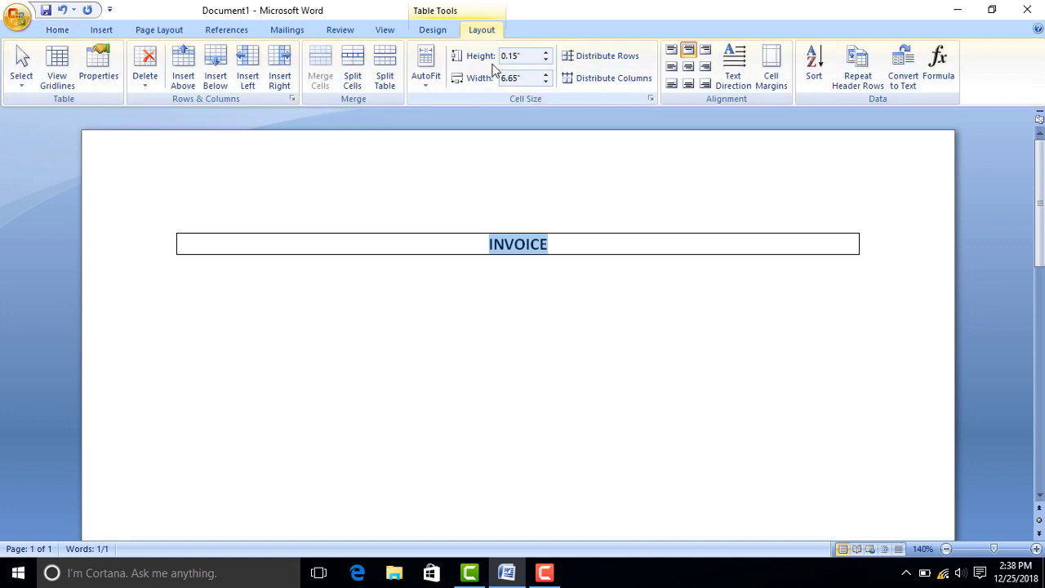
Apply the tan theme shading colour to the INVOICE cell.
click(432, 31)
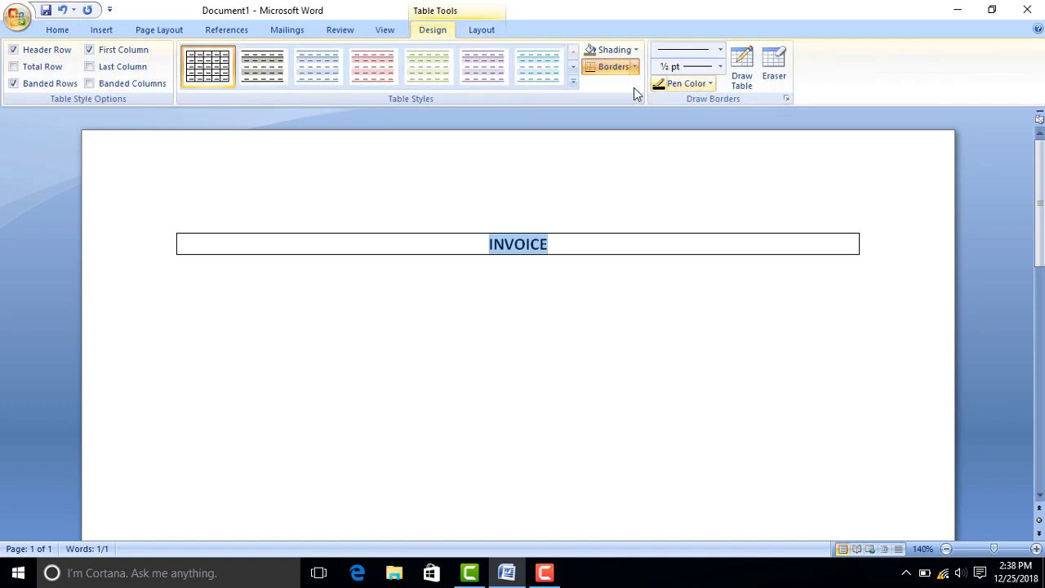
click(633, 67)
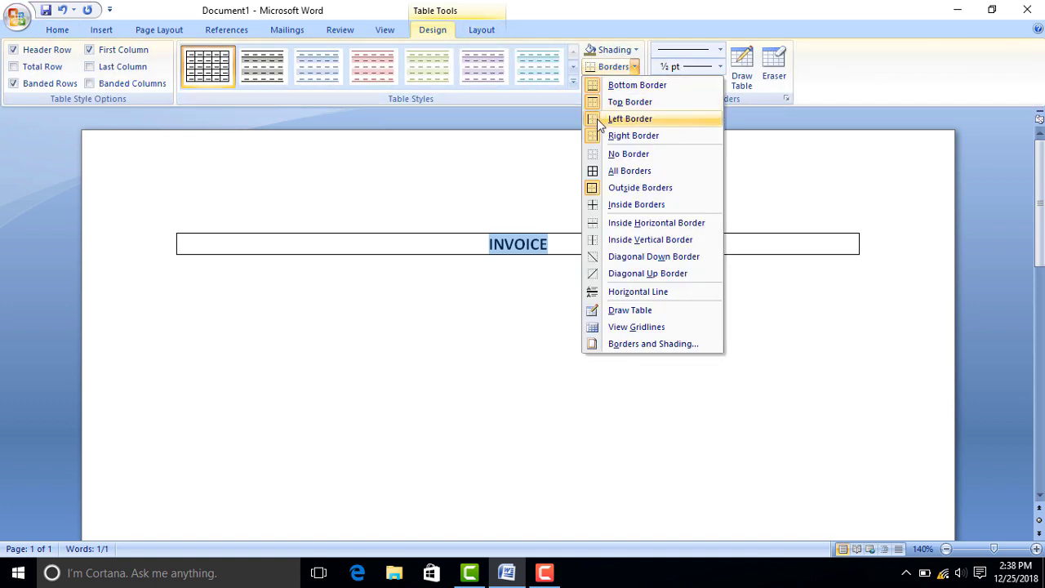
click(635, 51)
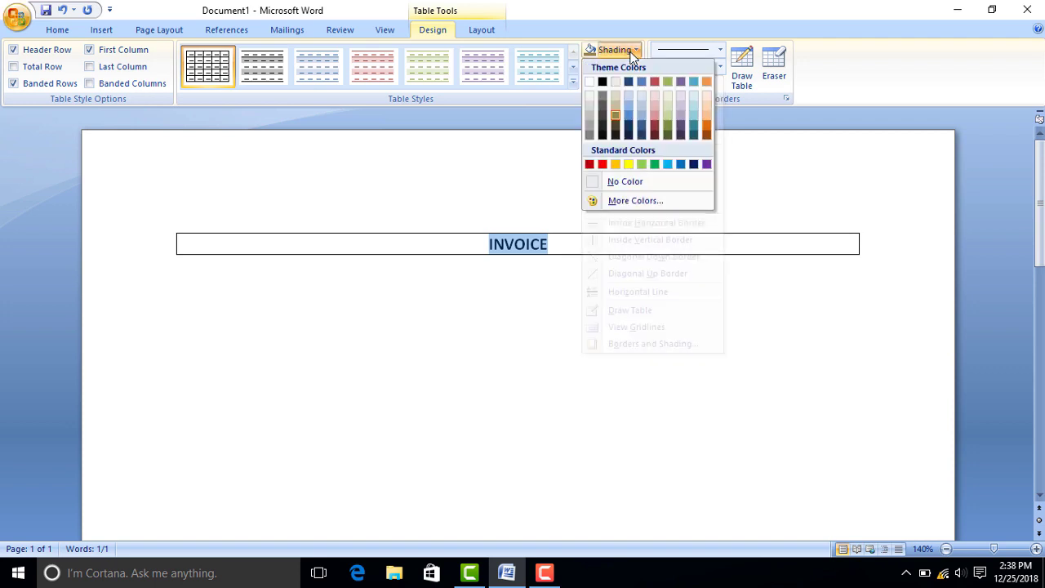
click(617, 117)
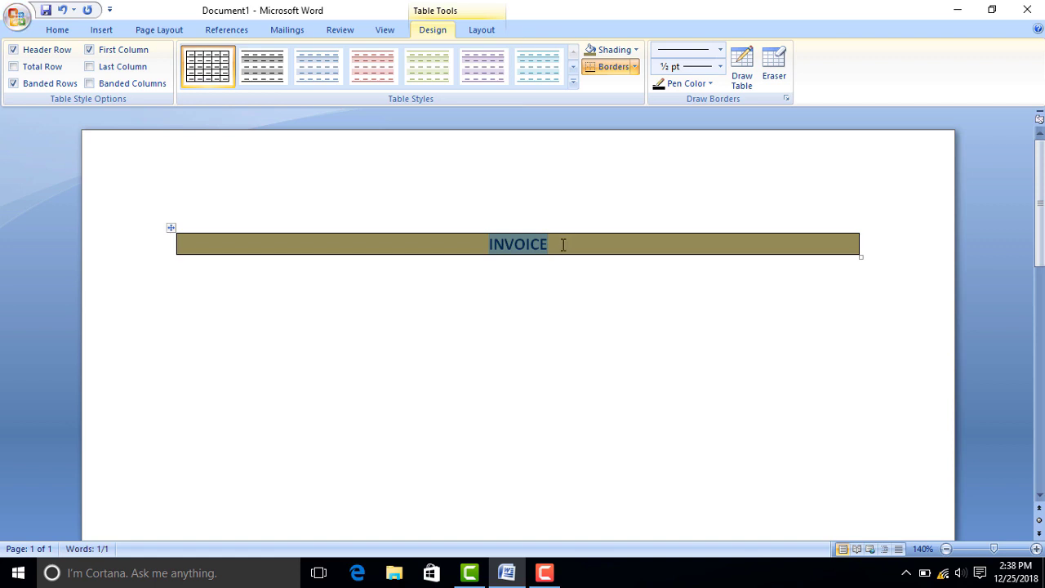
click(563, 244)
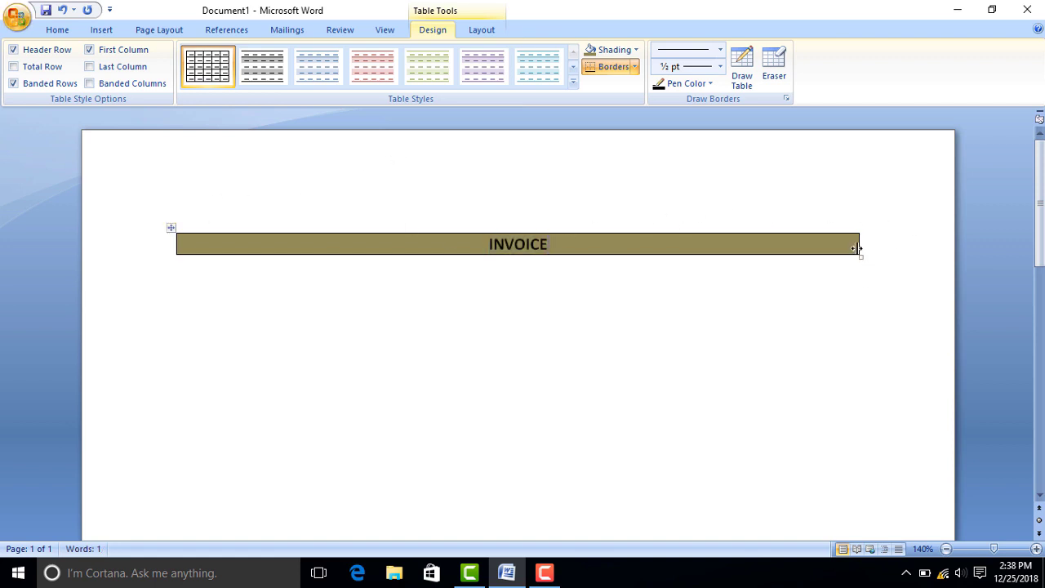
Drag the INVOICE table's edges inward and shift it to the middle of the page.
drag(858, 245, 633, 263)
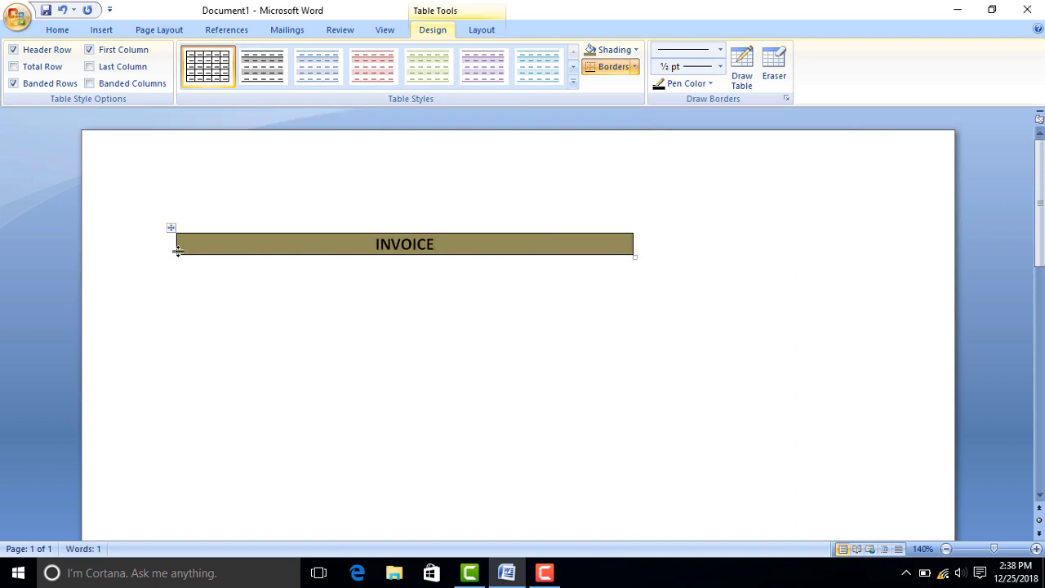
drag(177, 244, 287, 237)
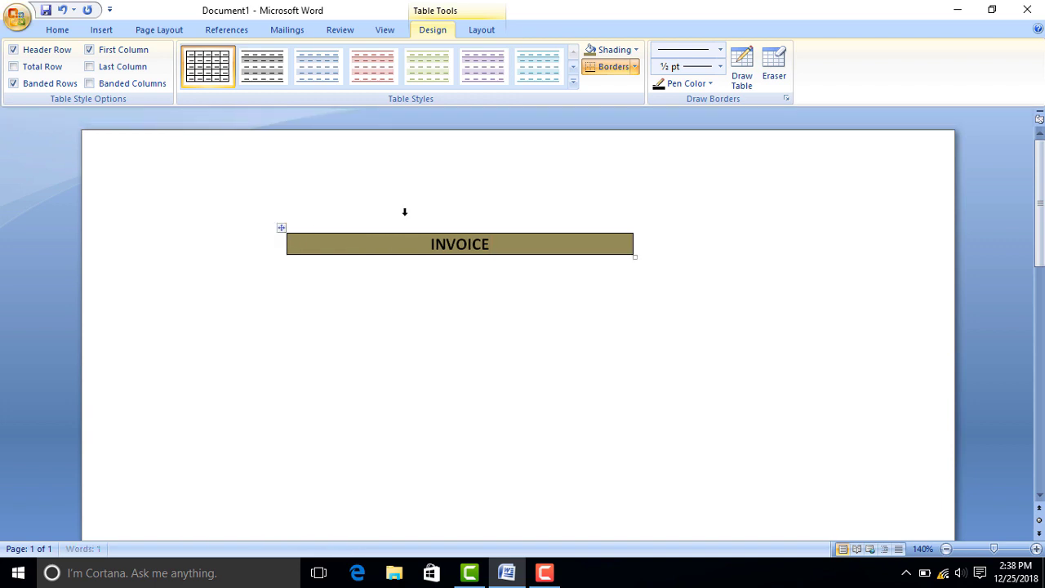
click(221, 196)
drag(281, 228, 332, 228)
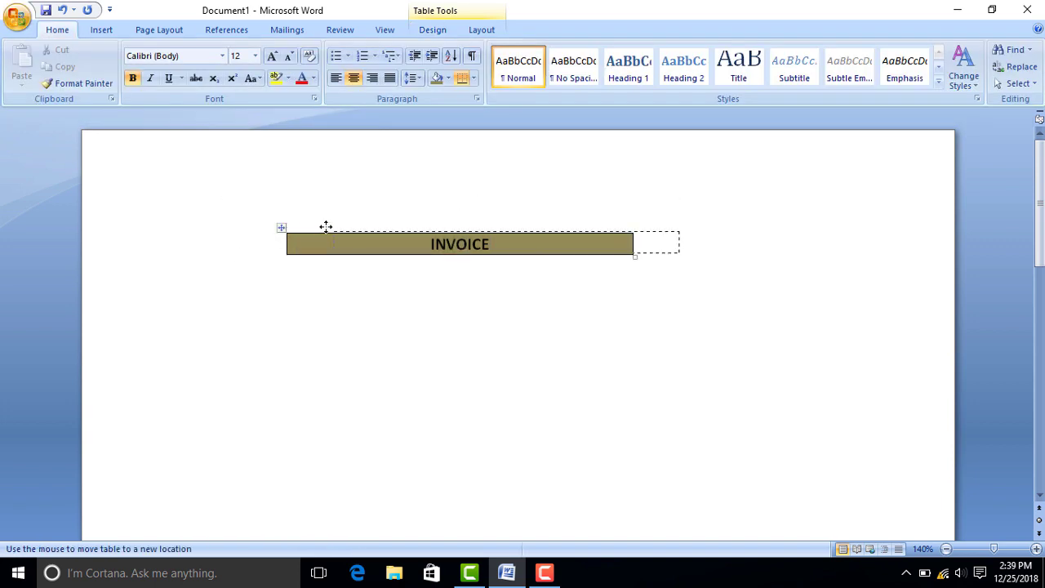
drag(594, 241, 475, 194)
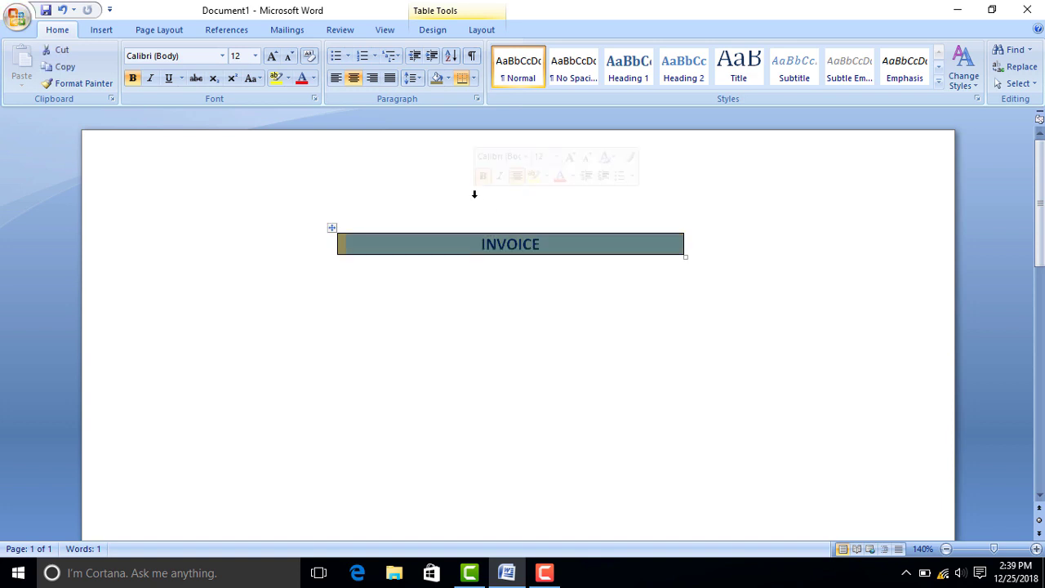
click(550, 243)
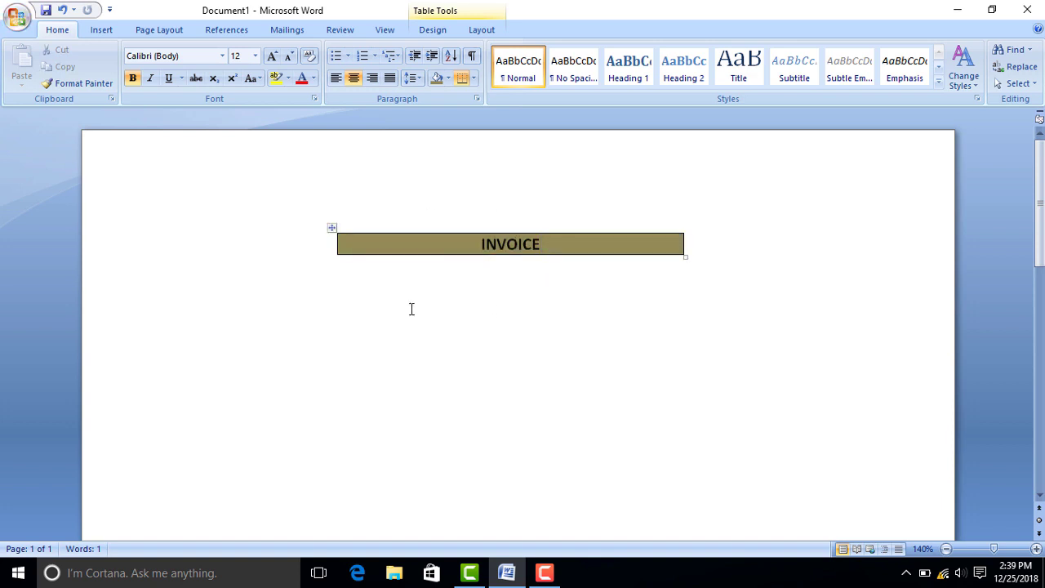
click(257, 327)
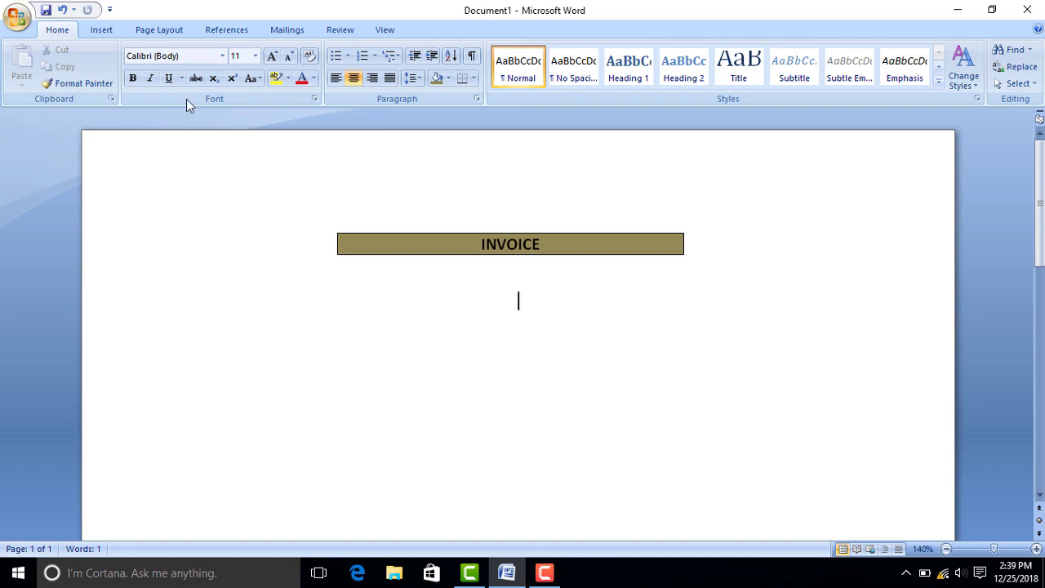
Insert a new one-row, two-cell table below the INVOICE title.
click(102, 30)
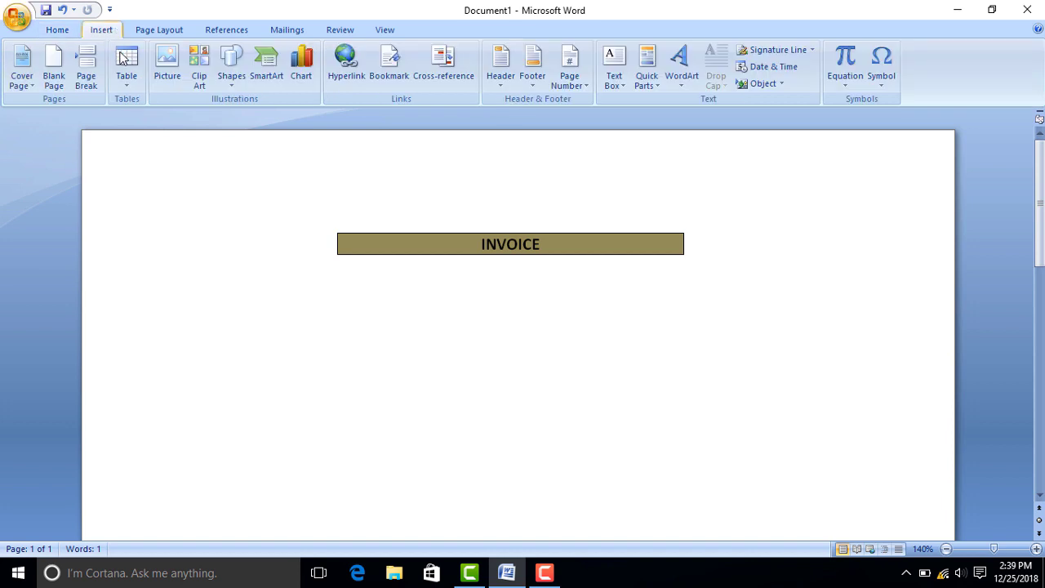
click(128, 82)
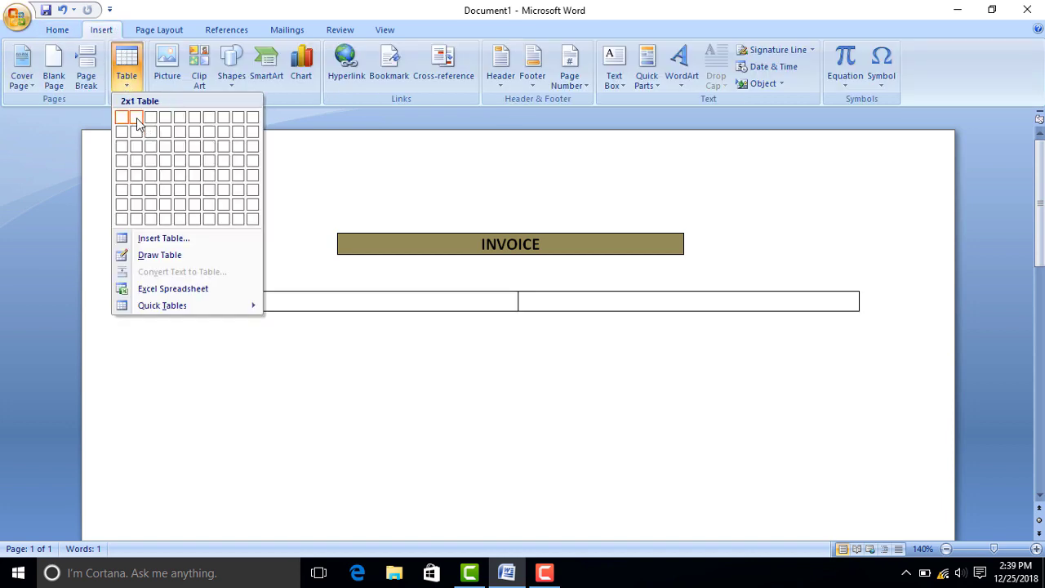
click(138, 121)
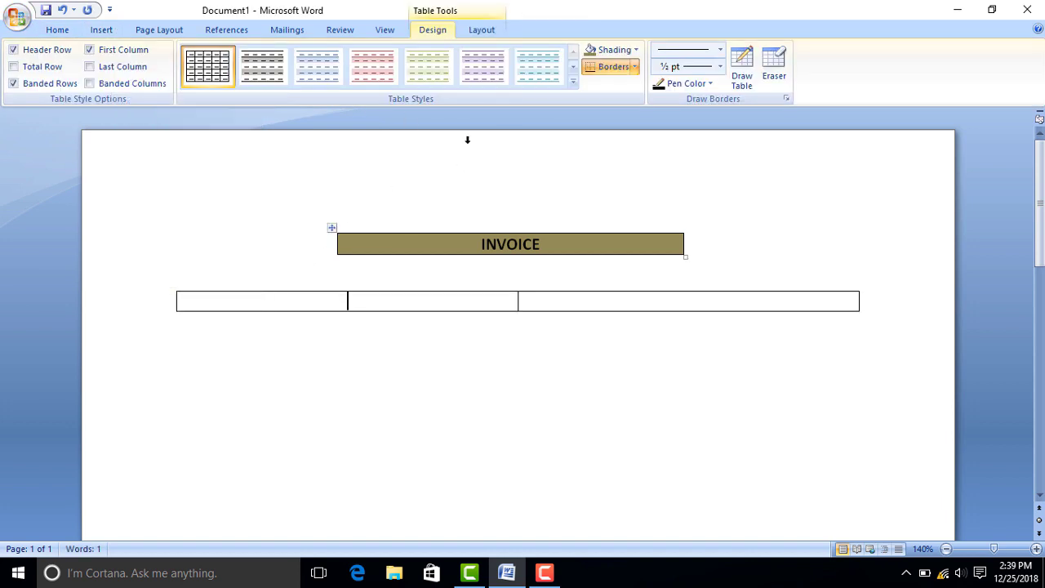
click(59, 31)
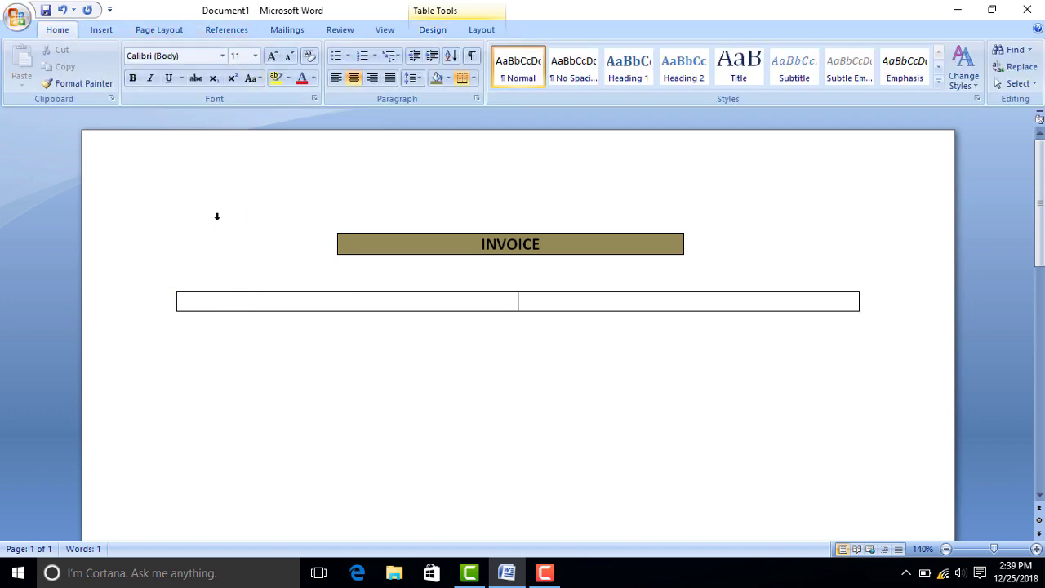
Enter the label NTN: and the NTN number in the row's two cells.
text(NTN)
text(:)
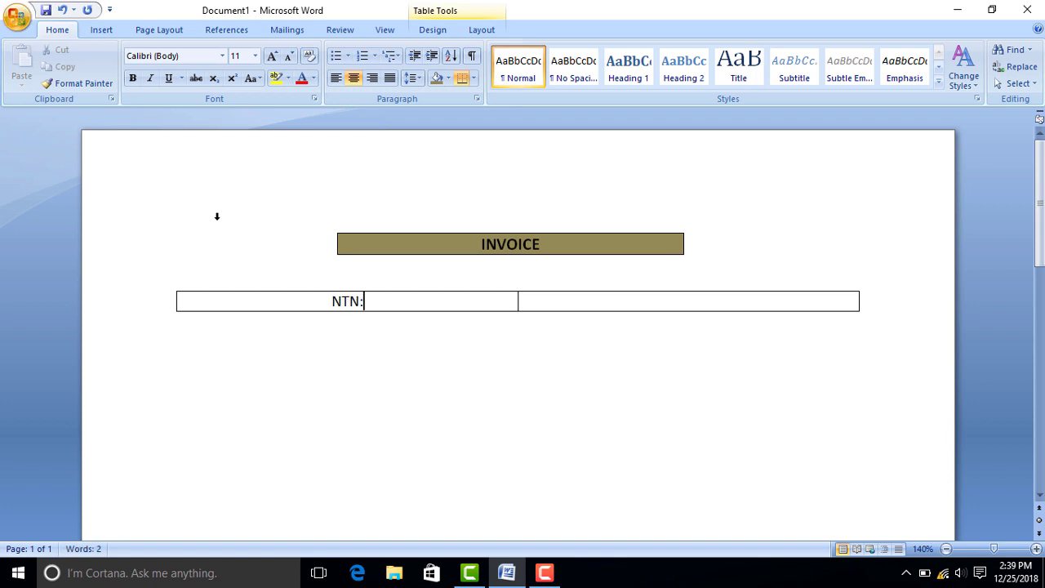
key(Tab)
text(123)
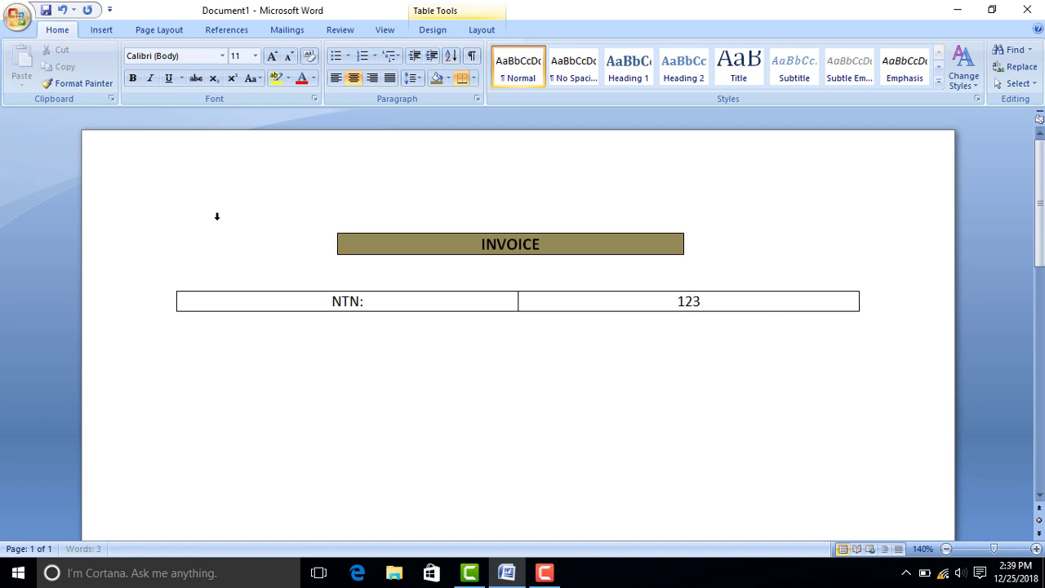
text(4)
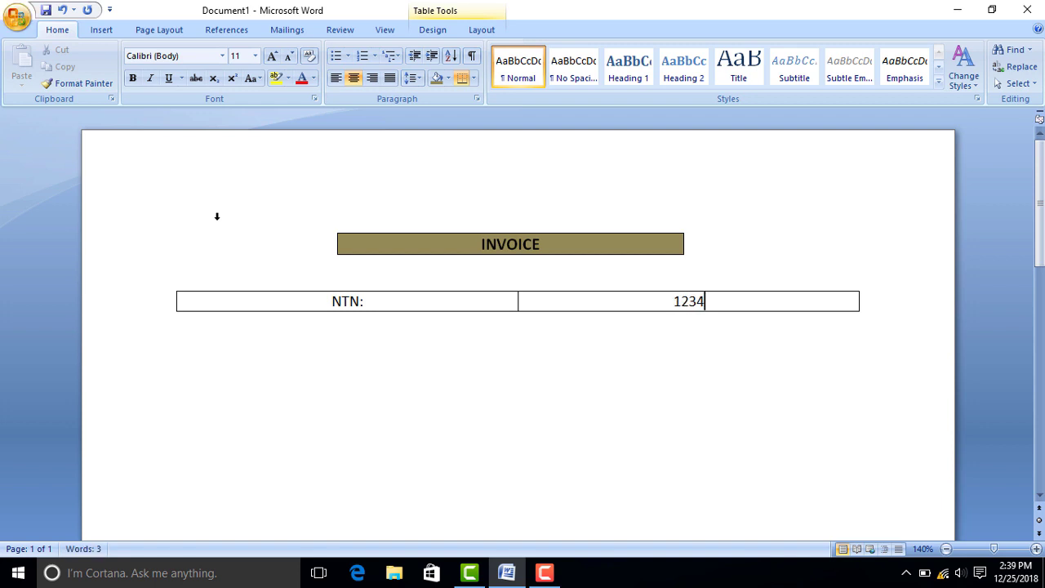
text(5-)
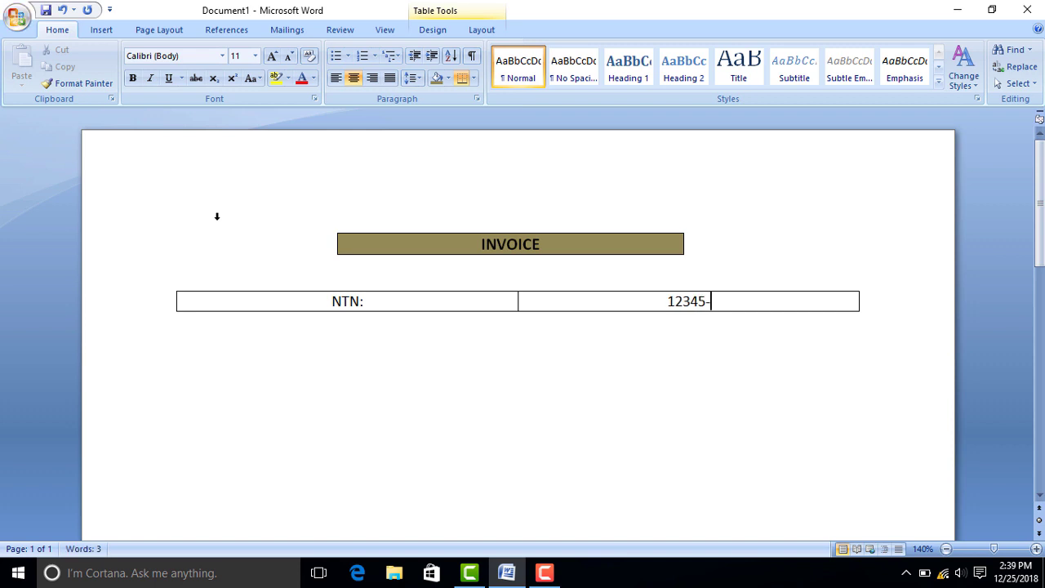
text(1)
Left-align both the NTN: label and its value cell.
click(354, 80)
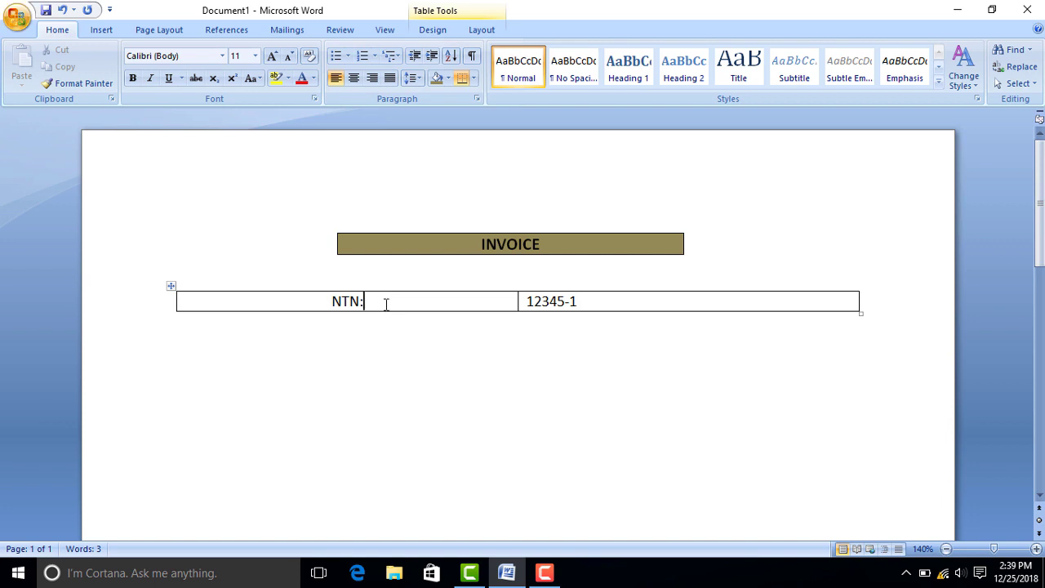
drag(384, 303, 263, 302)
click(335, 79)
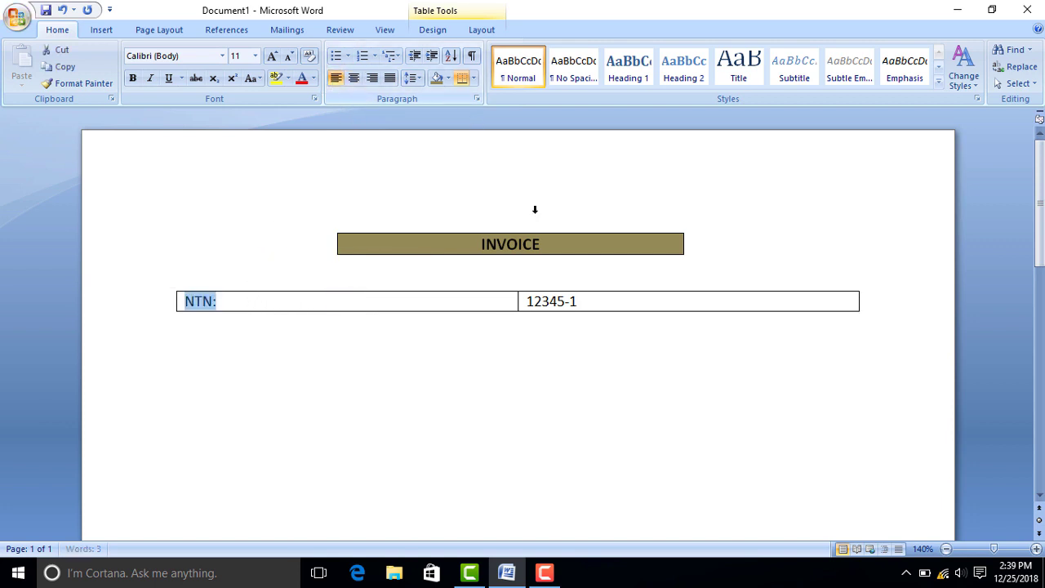
click(594, 302)
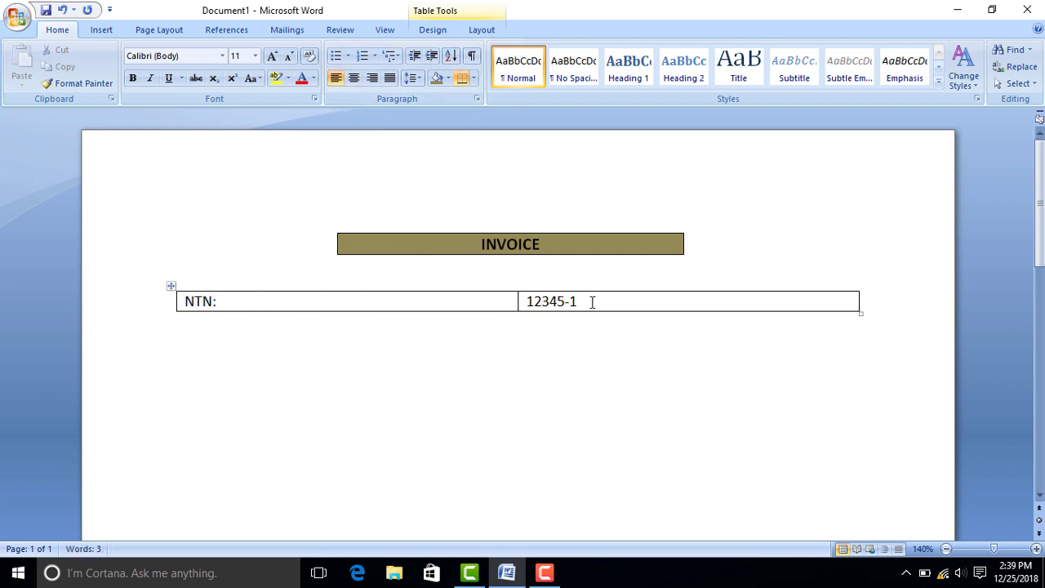
Add SALES TAX NO: and VENDER NO: rows, each with its number.
key(Tab)
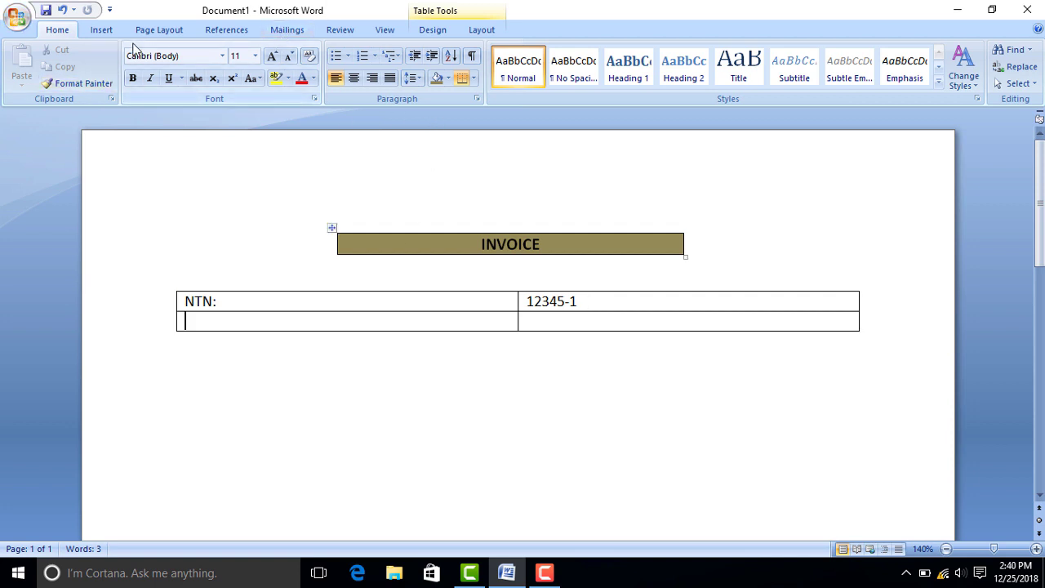
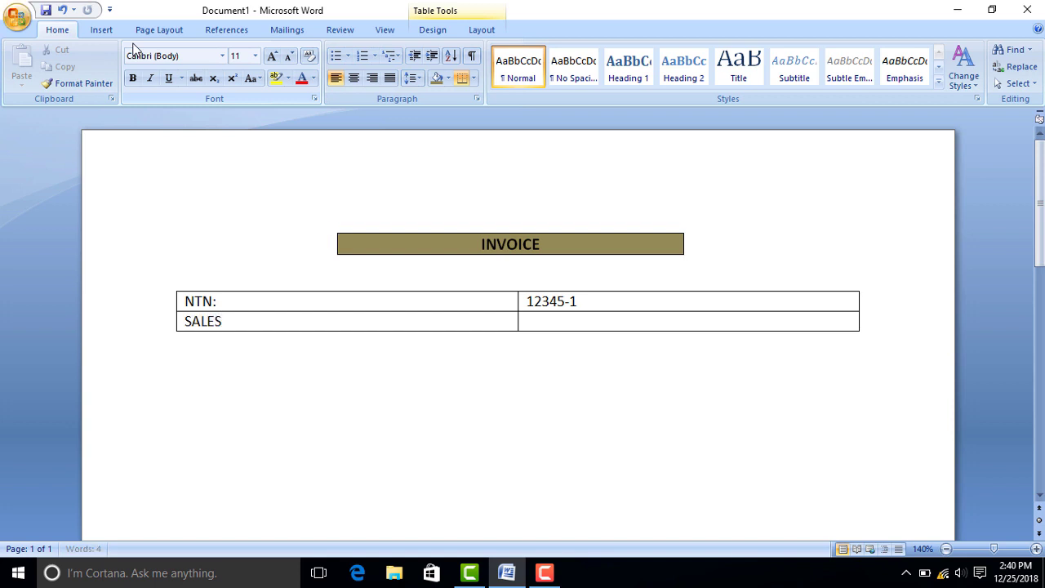
key(Tab)
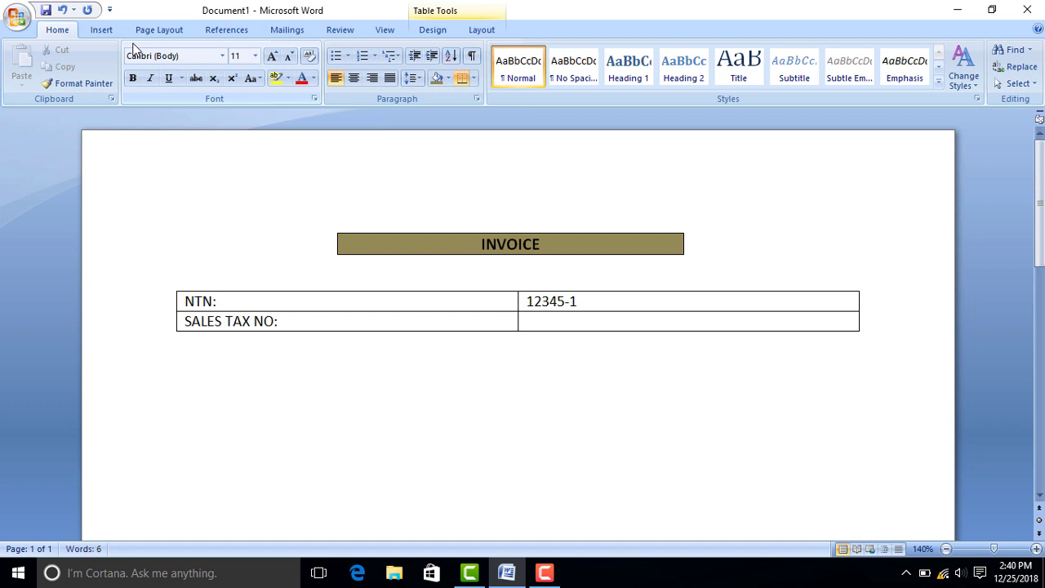
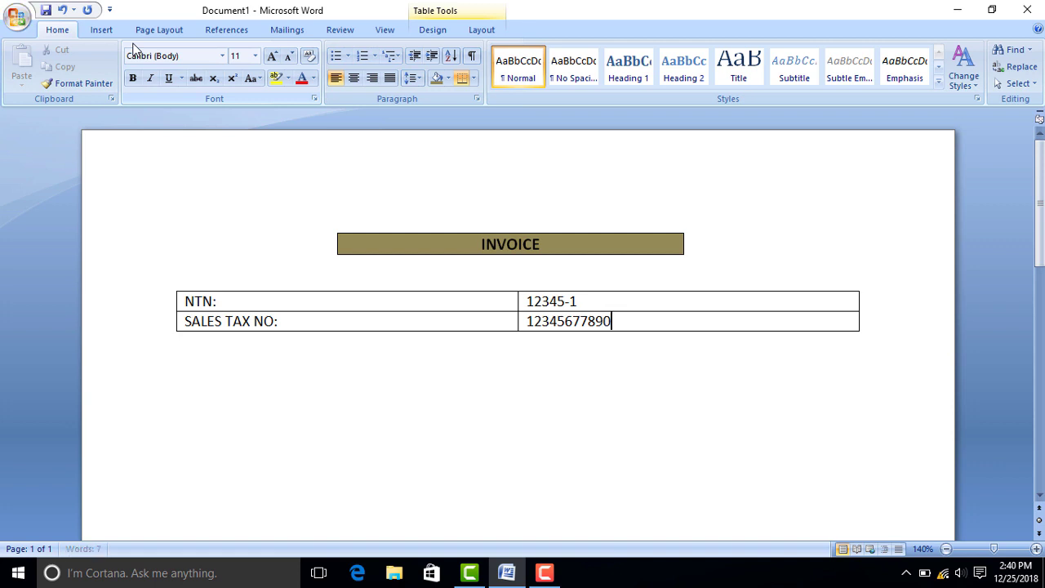
key(Tab)
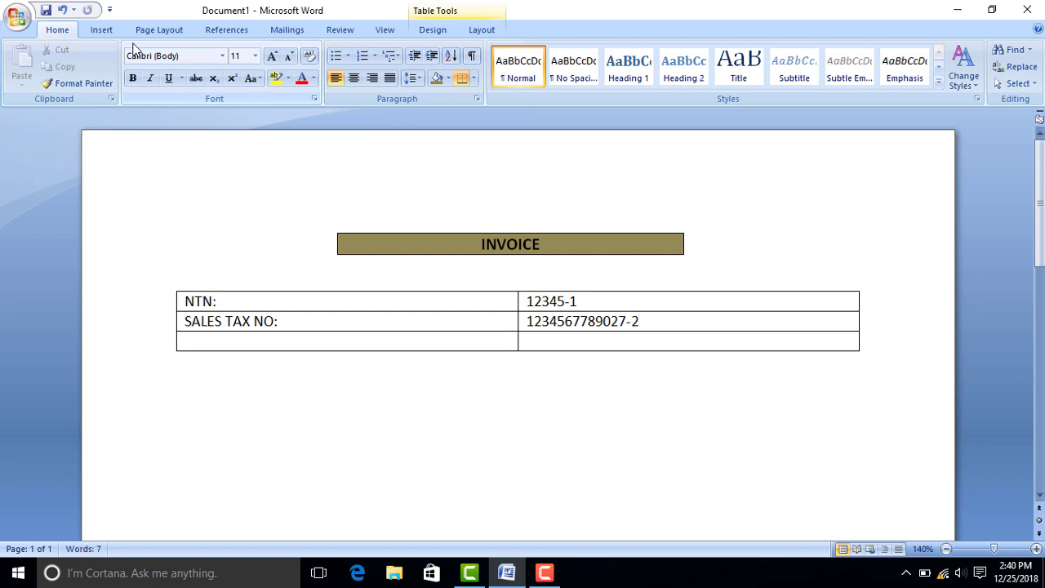
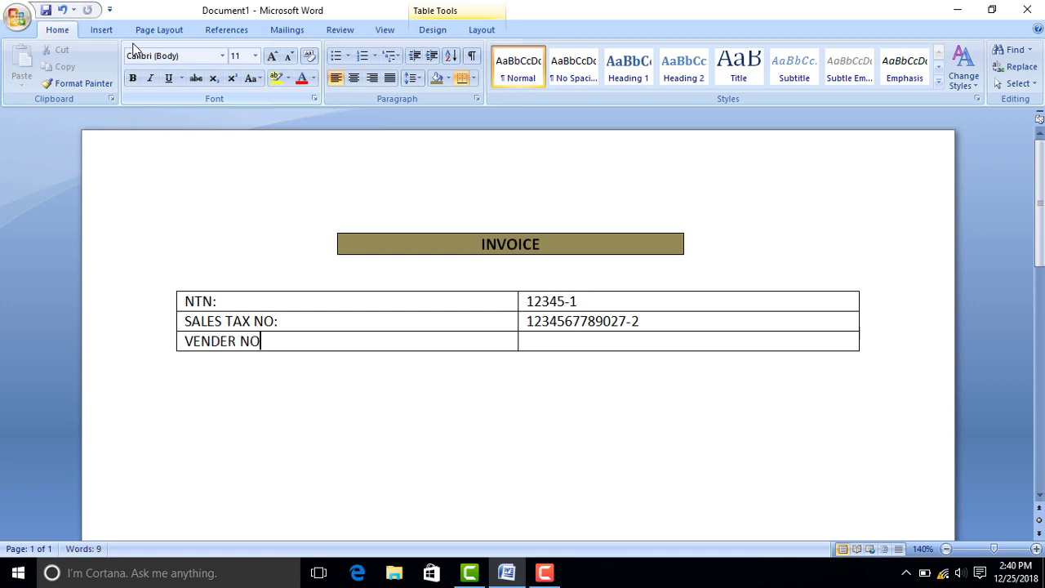
key(Tab)
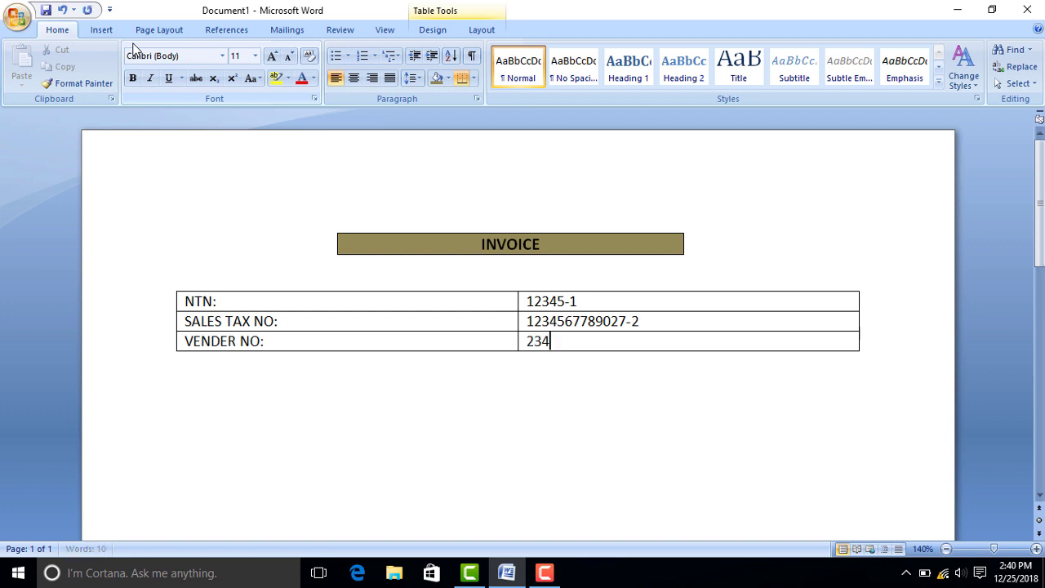
Add an ACCOUNT NO: (IF APPLICABLE) row with the account number, then an empty row.
key(Tab)
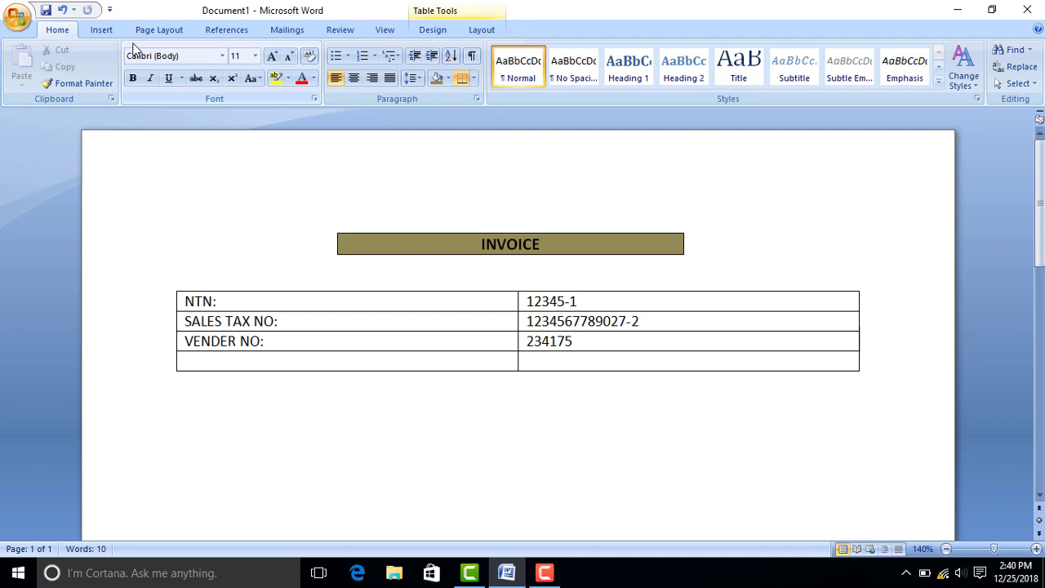
text(ACCO)
text(UNT)
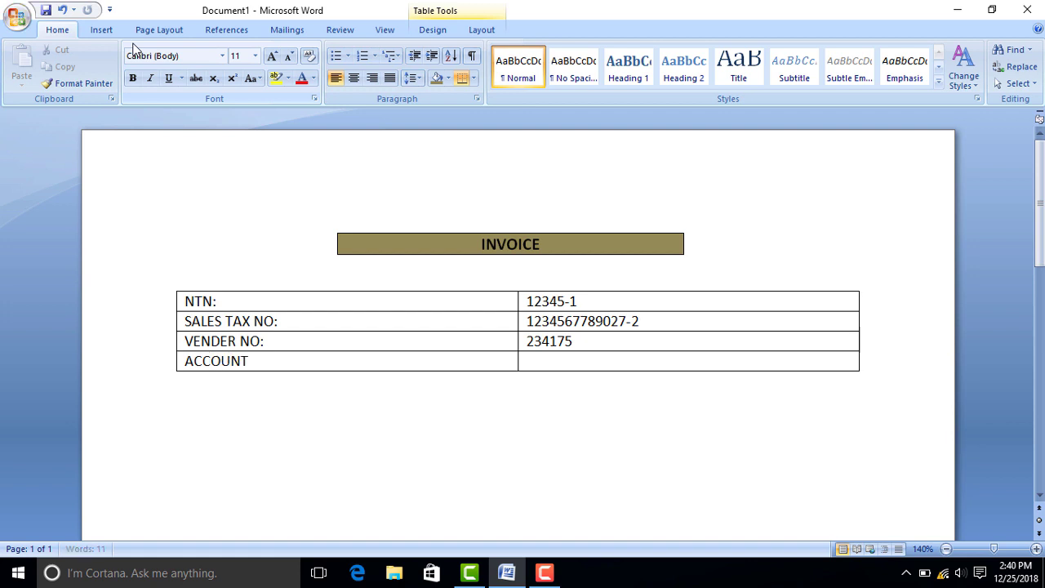
text( NO)
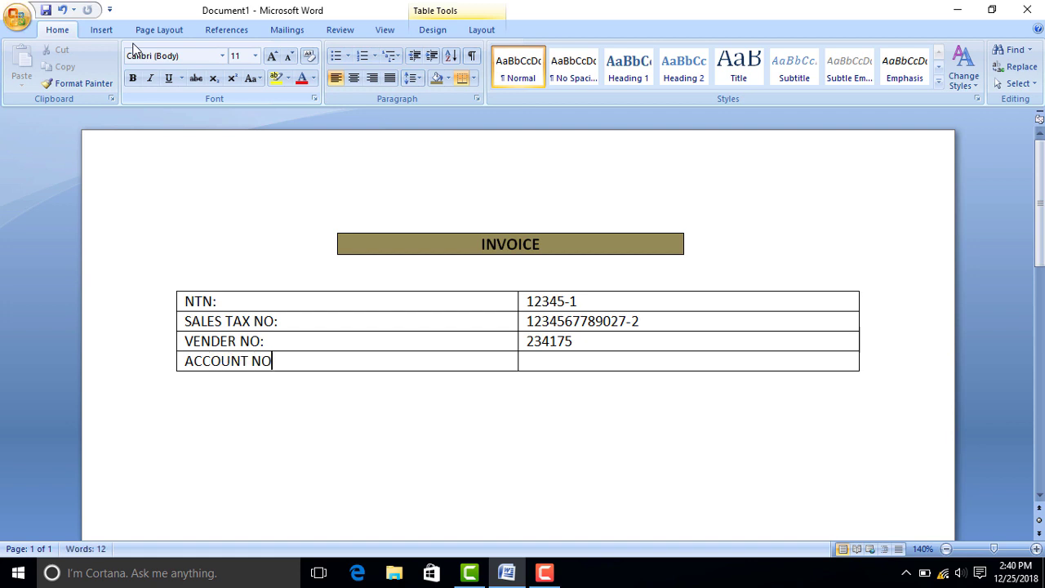
text(: )
text((F)
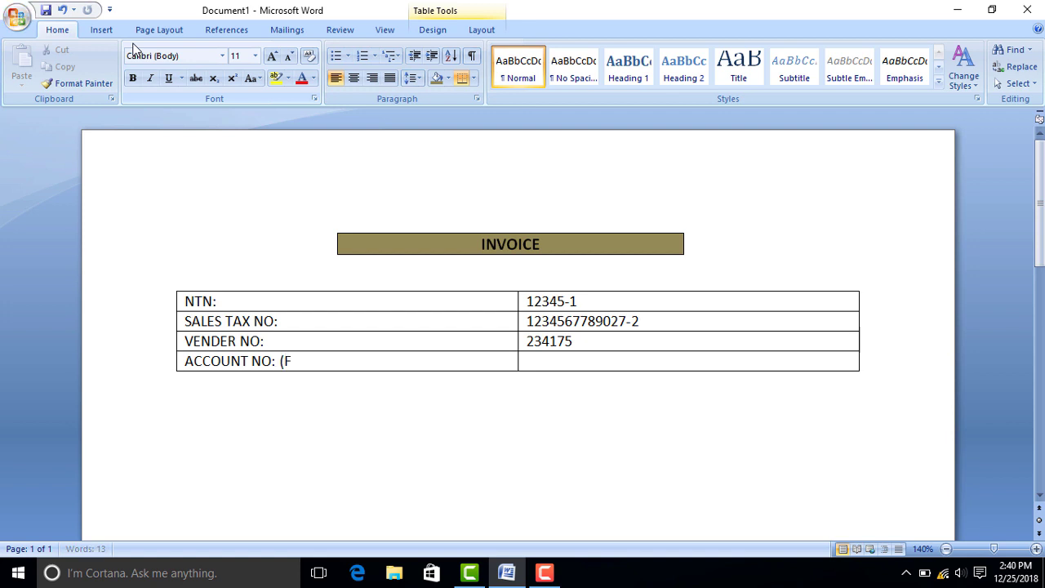
key(BackSpace)
text(IF A)
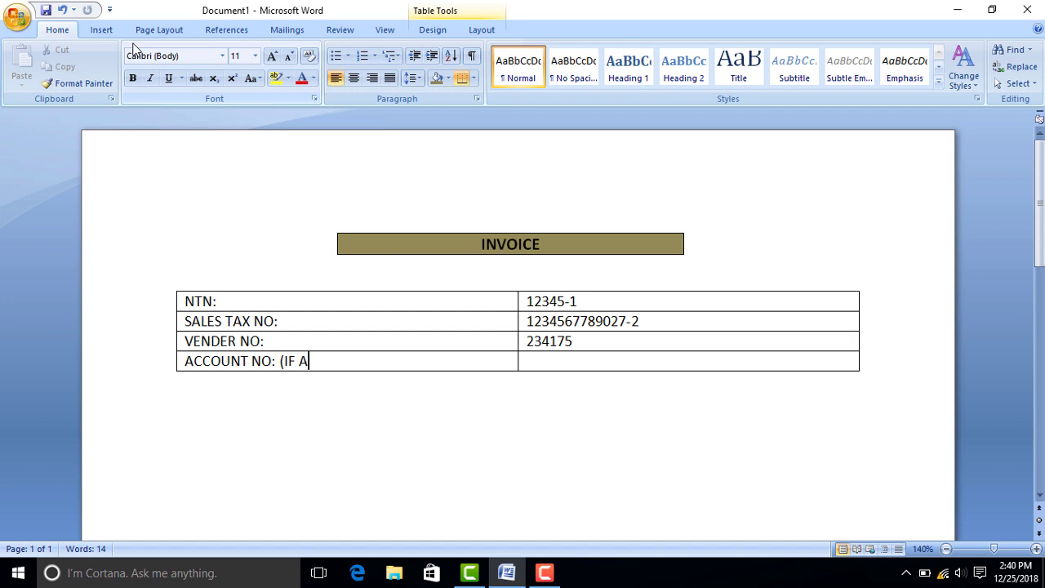
text(PPLI)
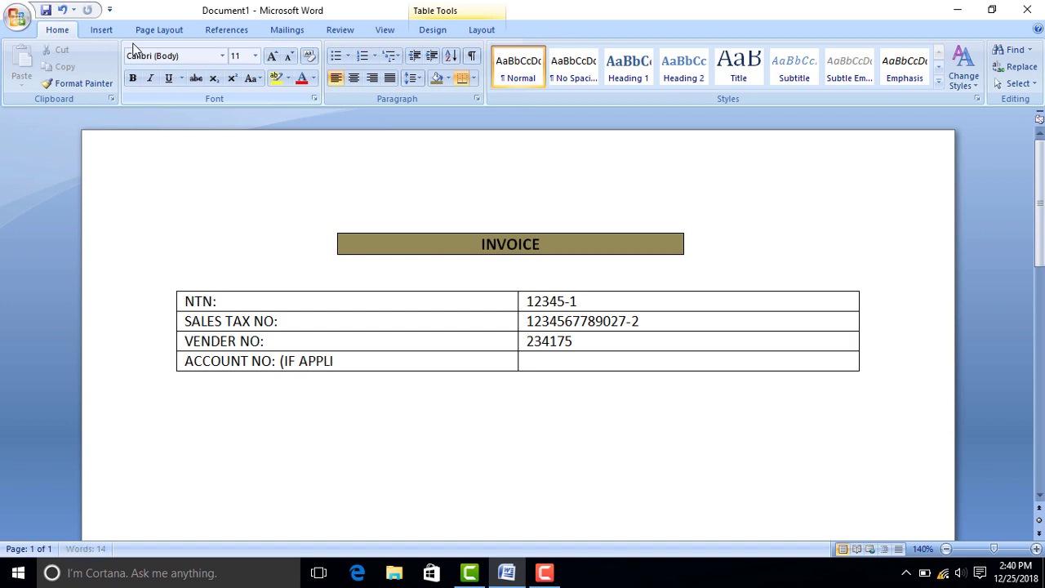
text(CAB)
text(E)
key(BackSpace)
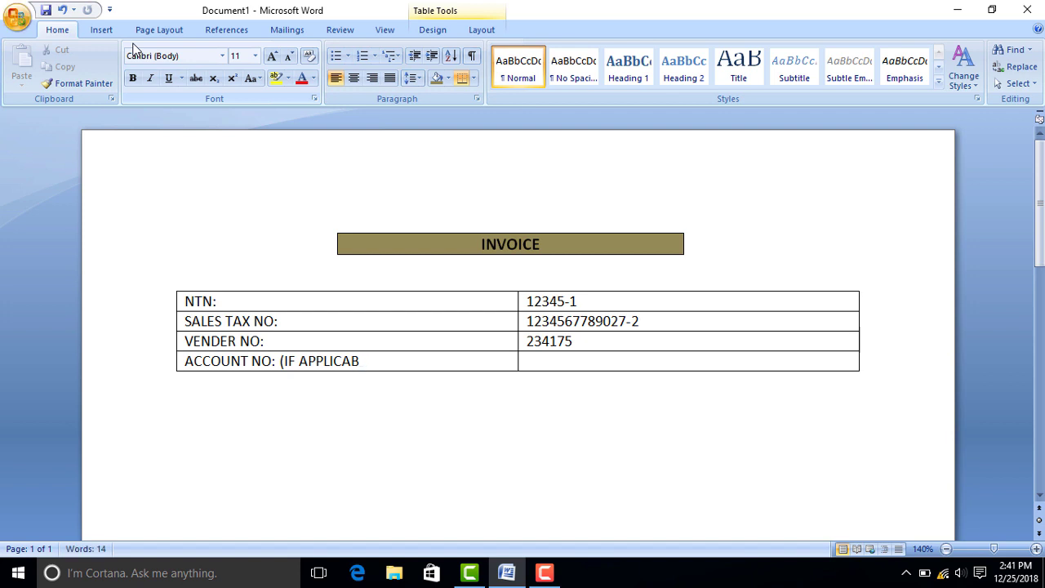
text(LE)
text())
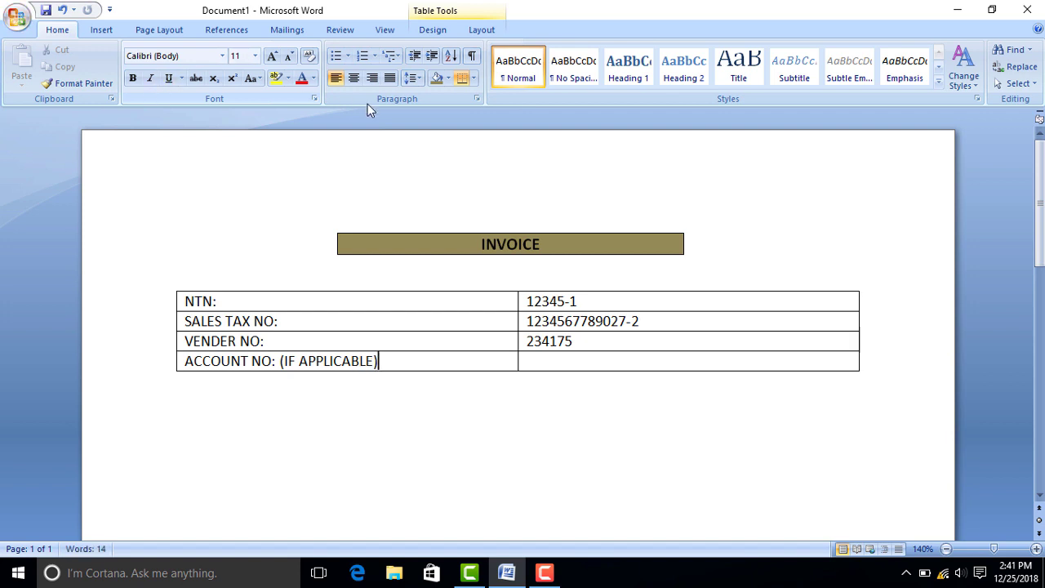
click(574, 357)
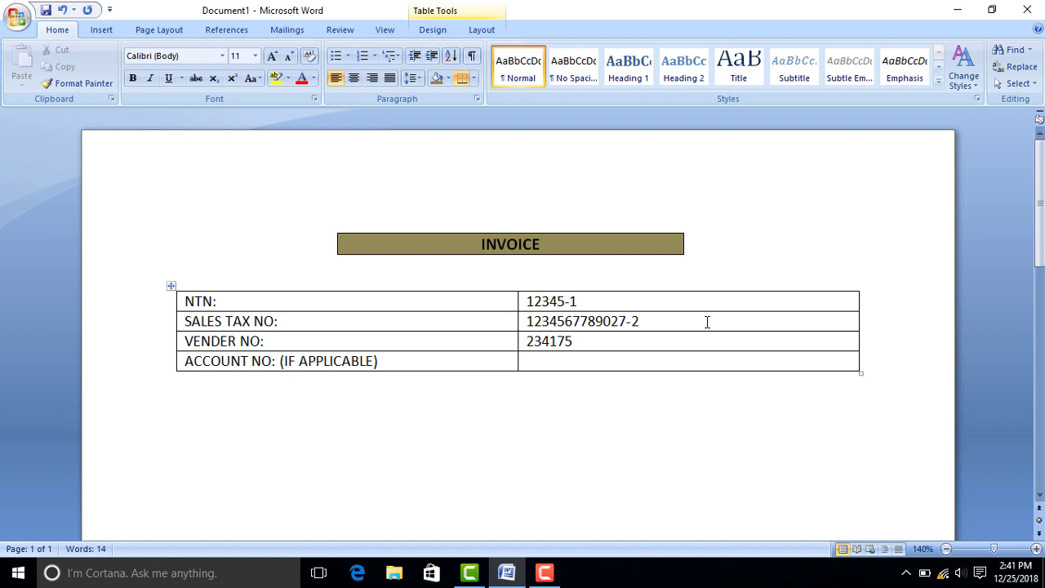
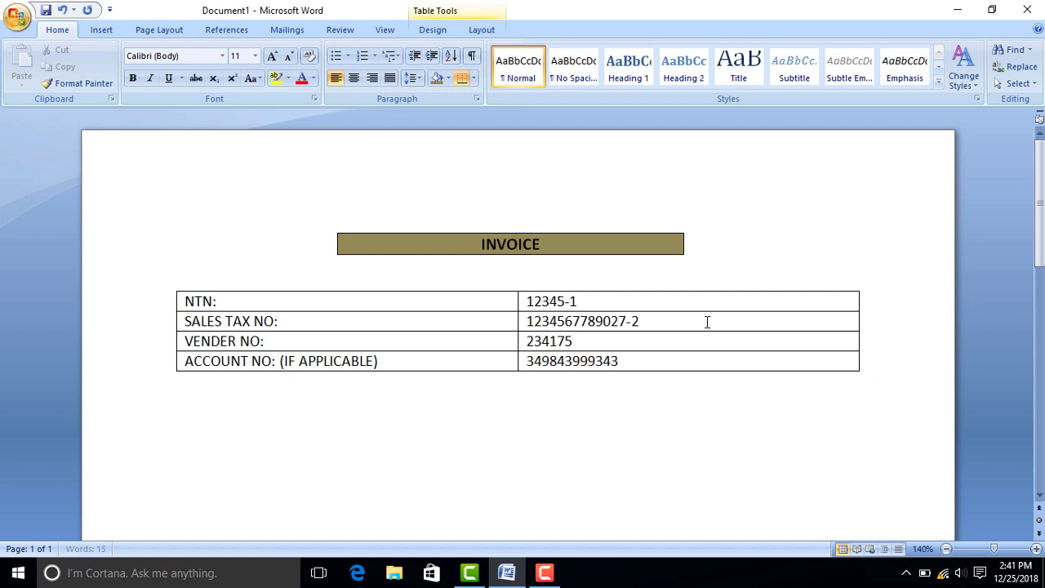
key(Tab)
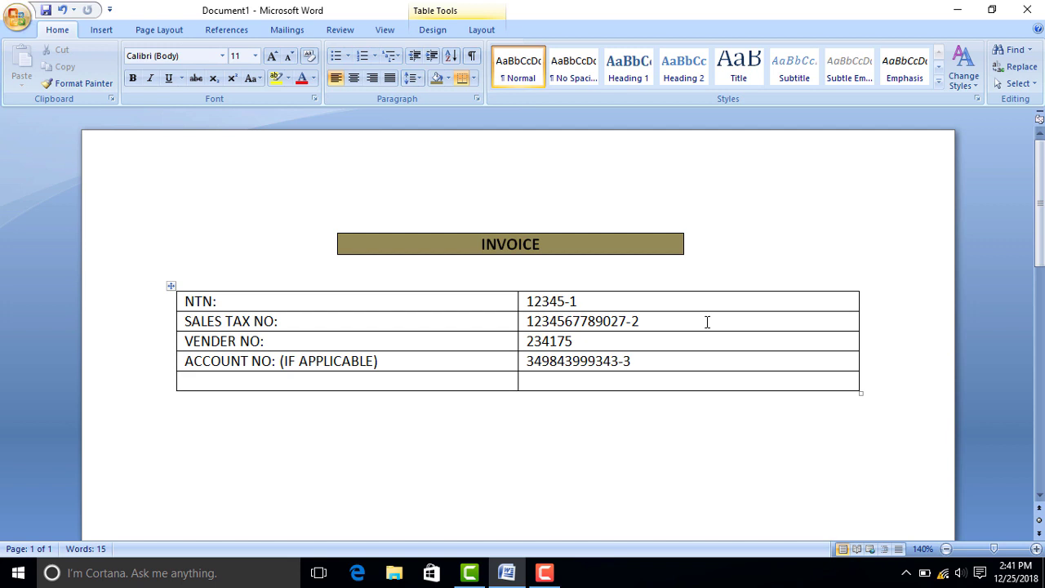
Fill an ACCOUNT TITTLE: row with the account title and a BANK NAME: row with ALLIED BANK.
text(ACCOU)
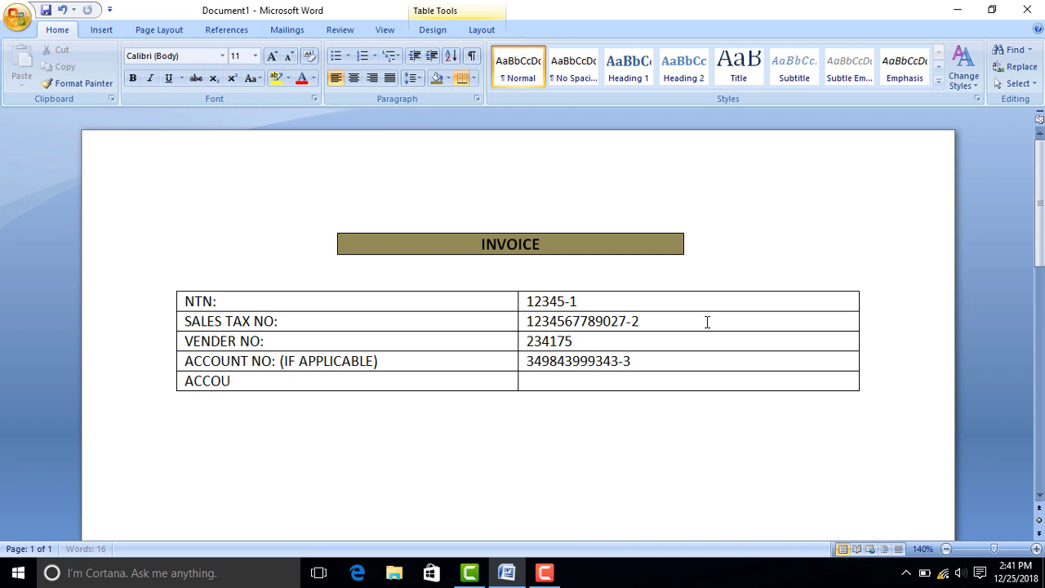
text(NT)
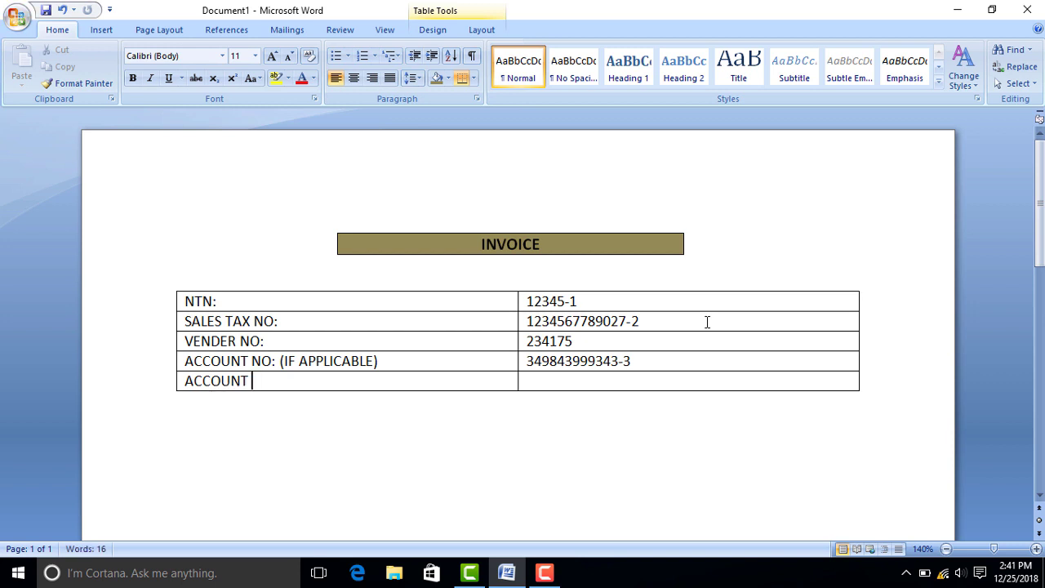
text( TI)
text(TTLE)
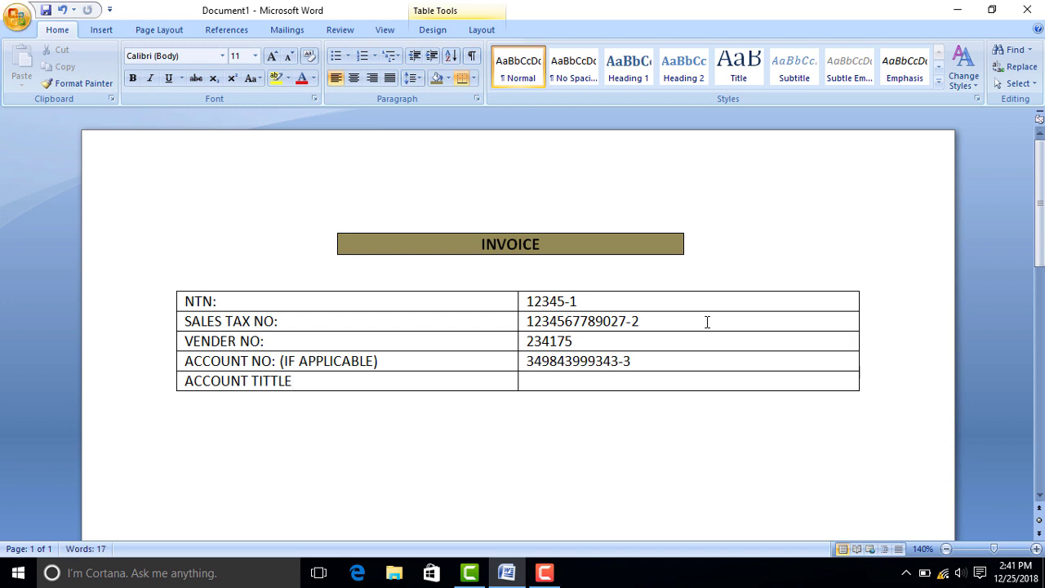
text(:)
text(UK INT)
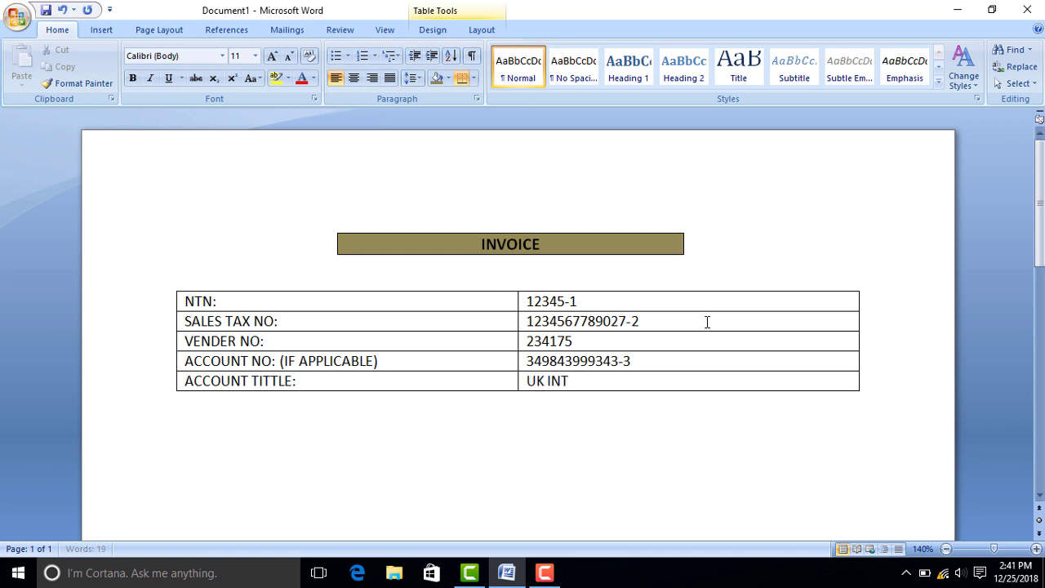
text(ERPRIC)
key(BackSpace)
text(ZE)
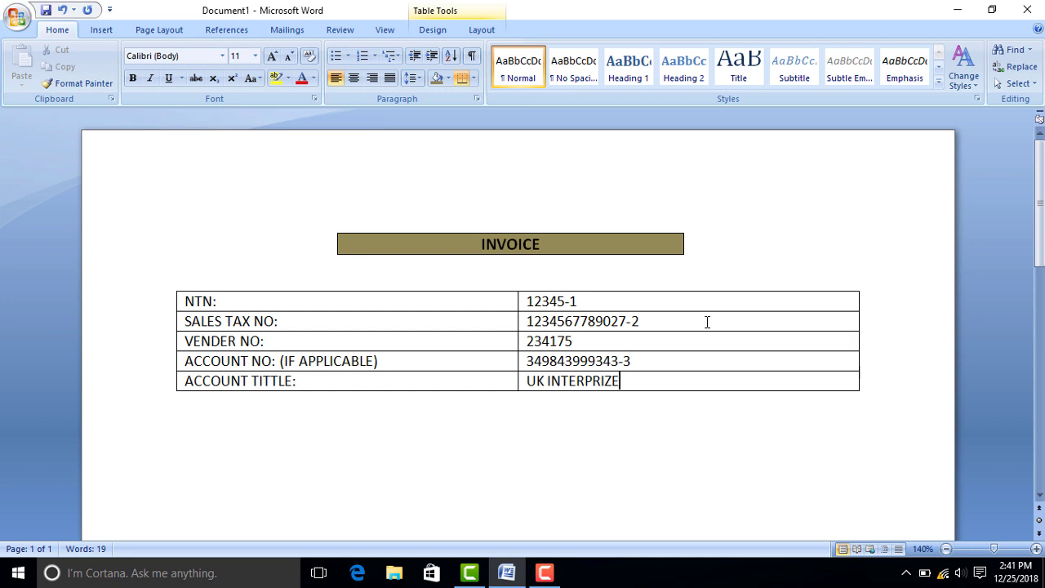
key(Tab)
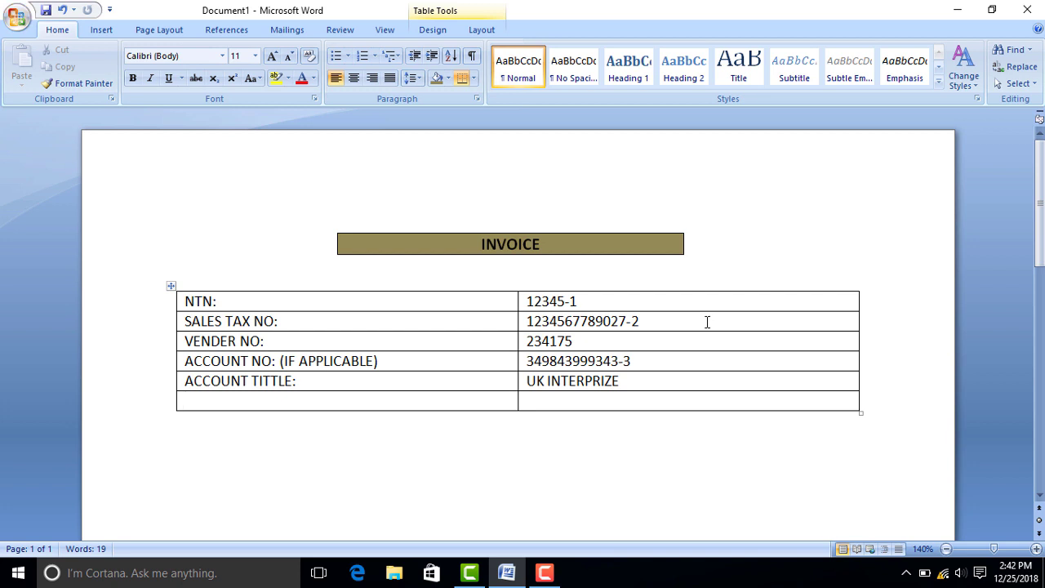
text(BANK )
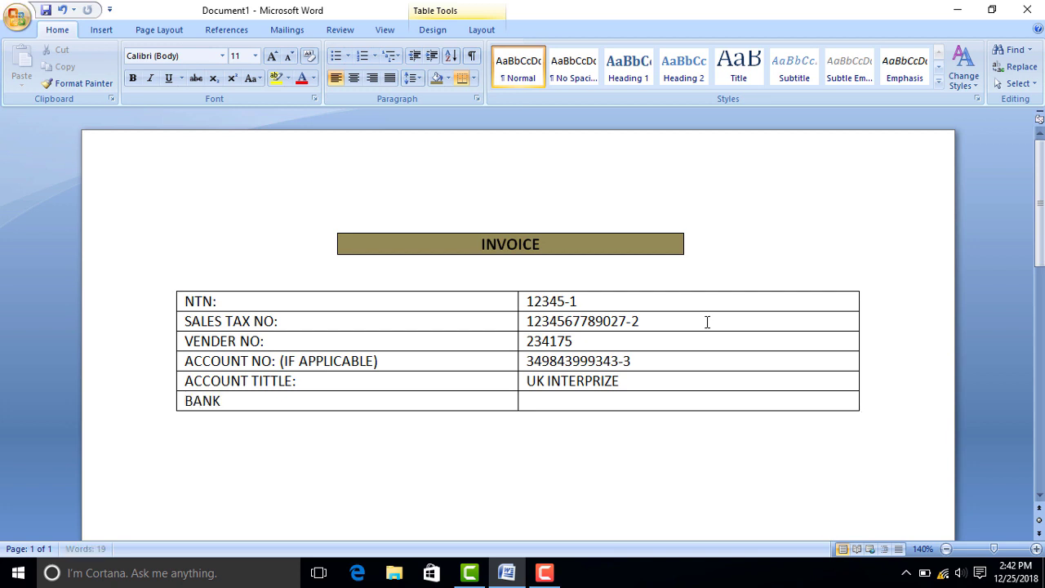
text(N)
text(AME)
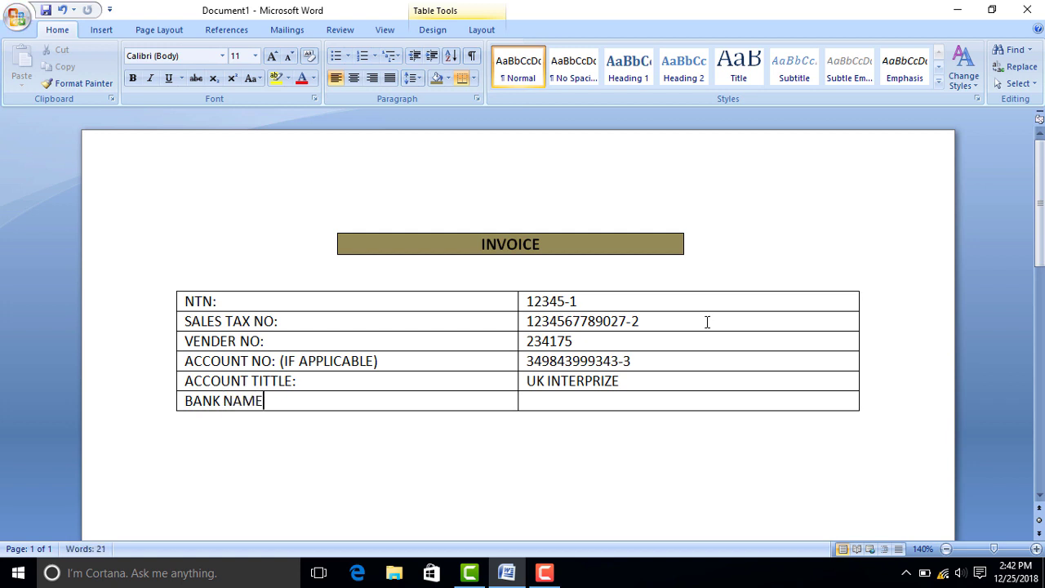
text(:)
key(Tab)
text(AL)
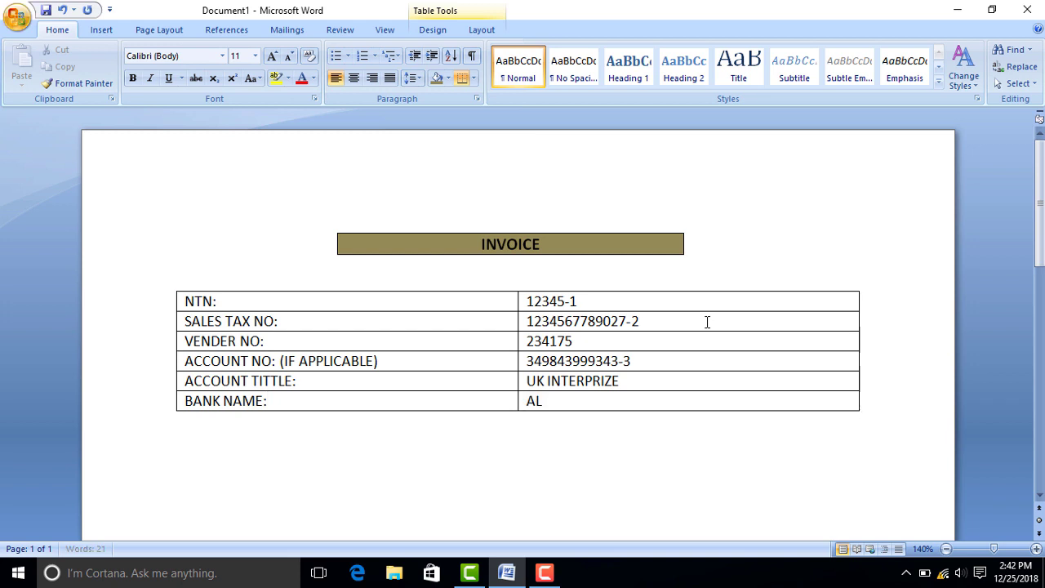
text(LIED BAN)
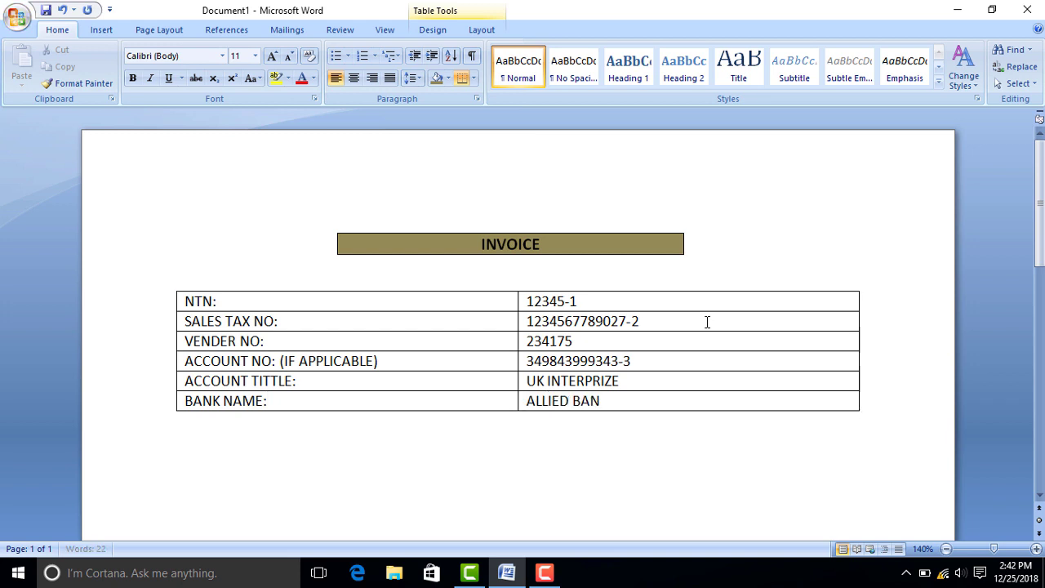
text(K)
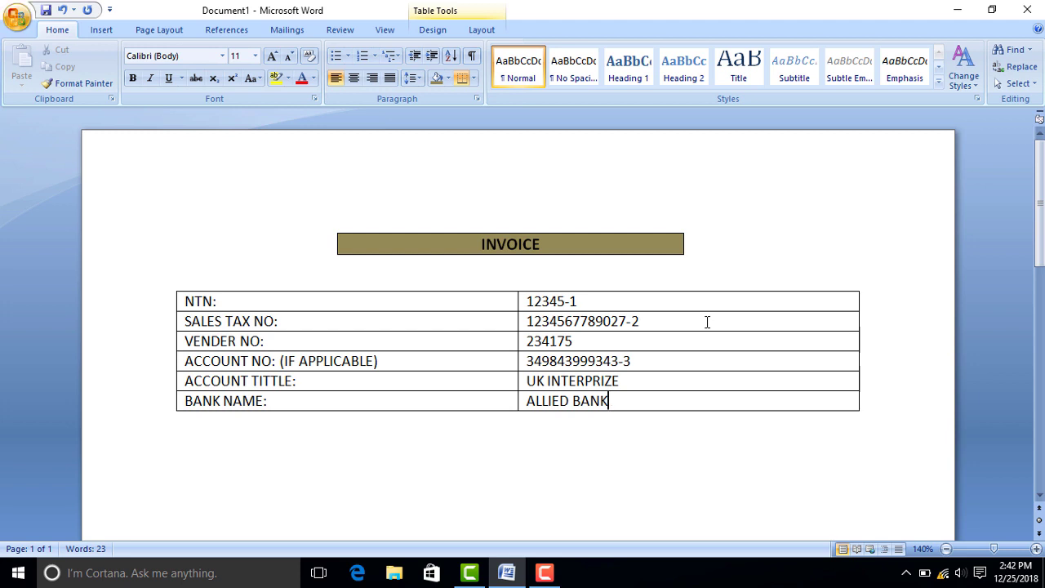
key(Tab)
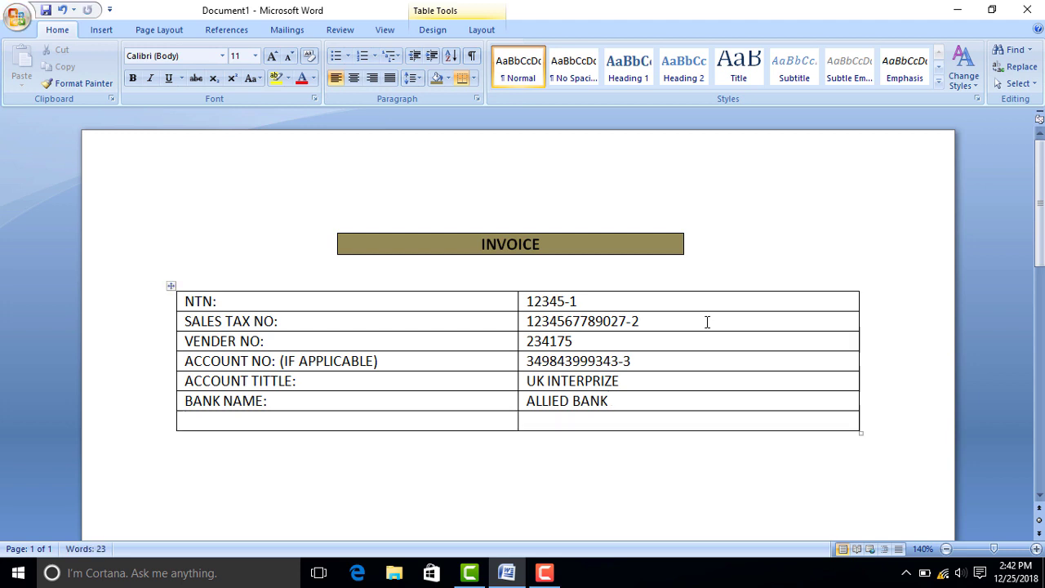
Enter the bank's branch address in the value cell of the new last row.
key(Tab)
text(JINNA)
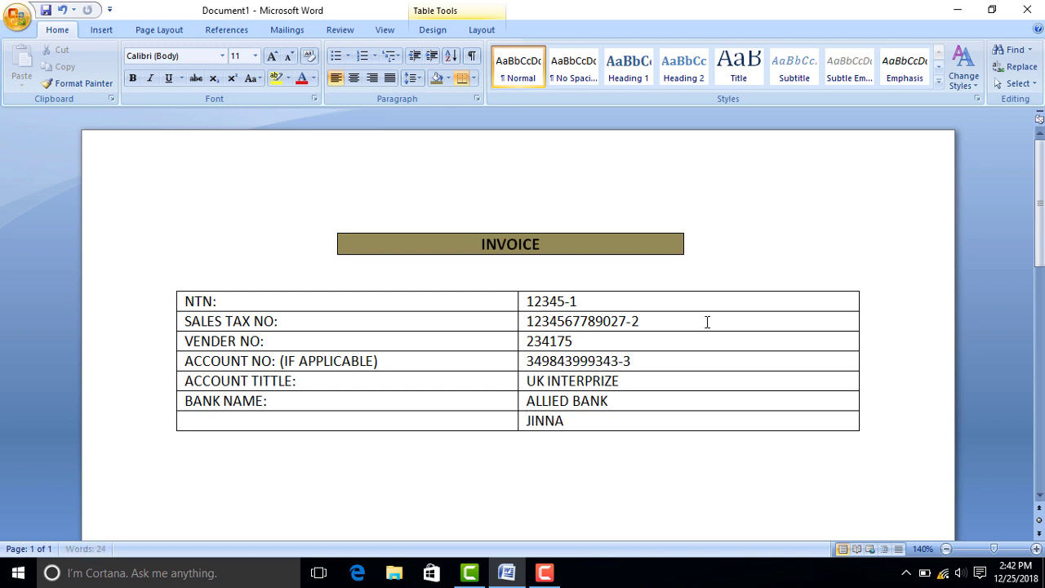
text(H )
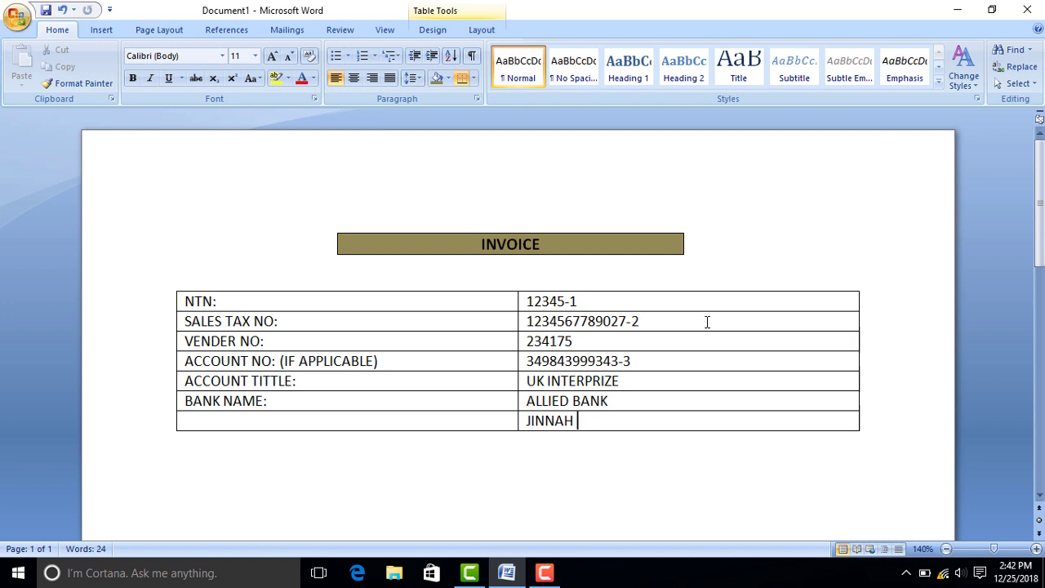
text(ROAD )
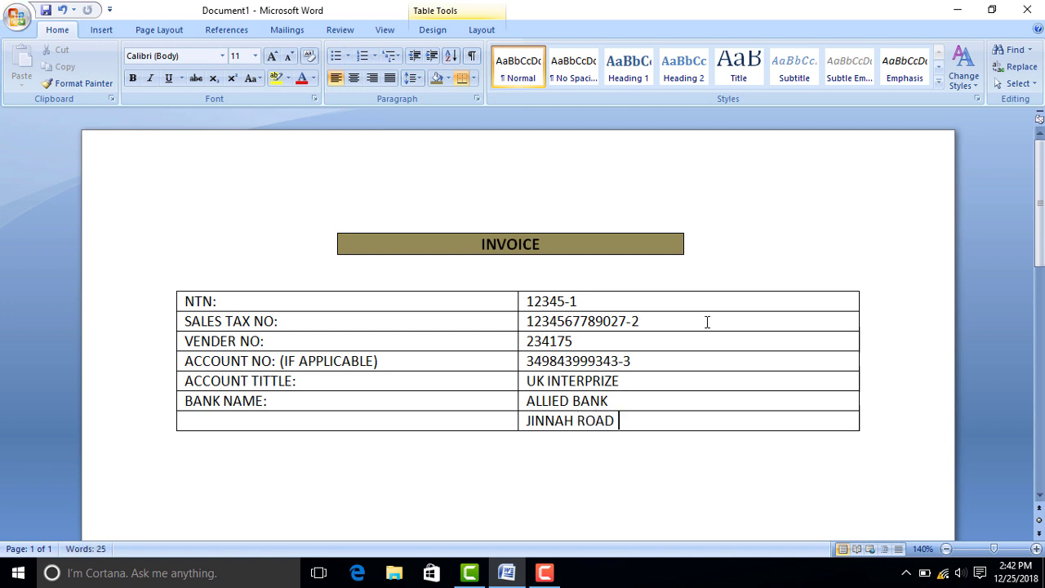
text(PESHA)
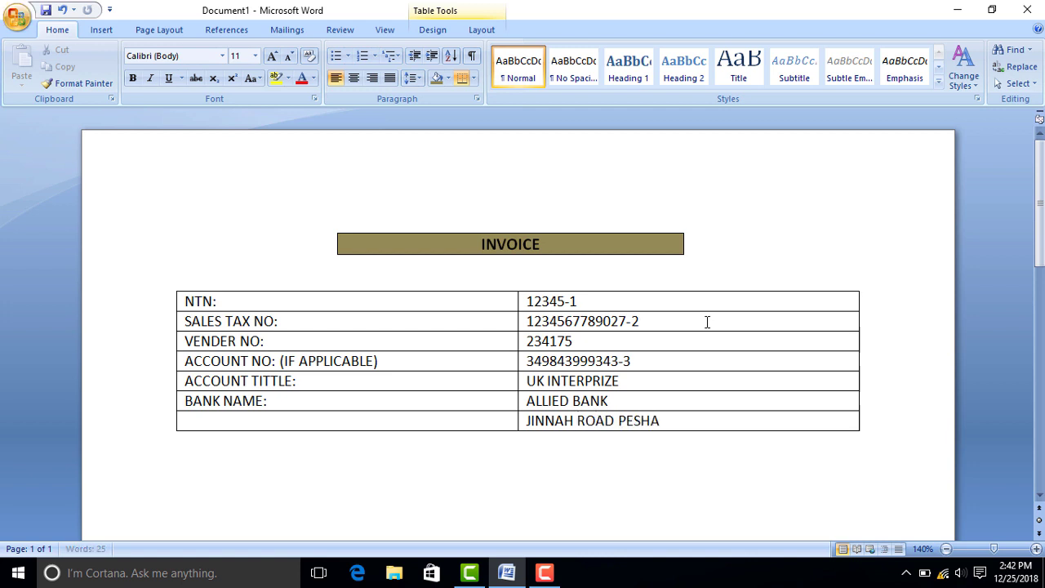
text(A)
key(BackSpace)
key(BackSpace)
text(AWA)
text(R)
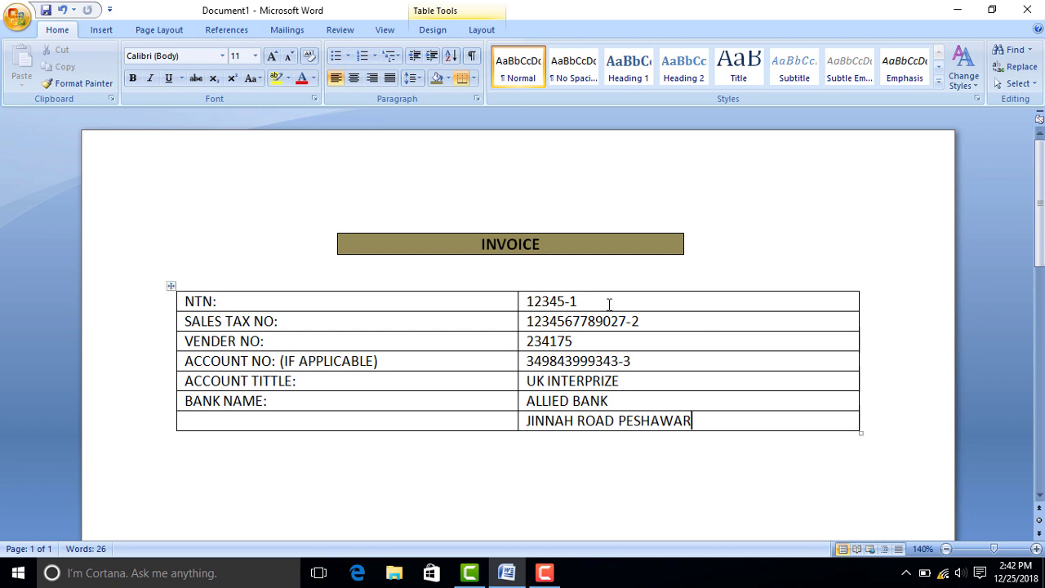
scroll(718, 371, down, 1)
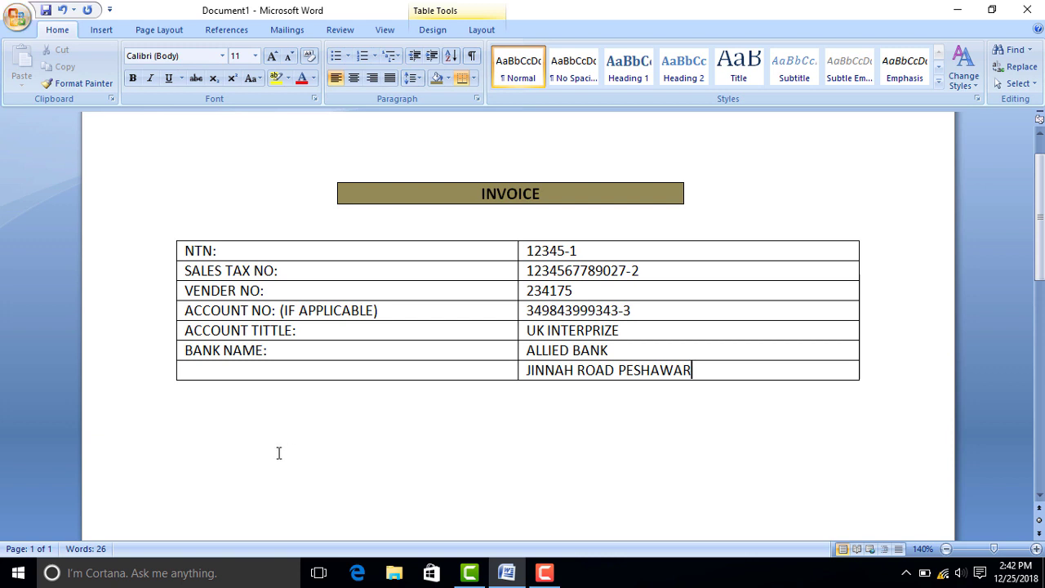
Insert a four-column, two-row table below the vendor details table.
click(252, 443)
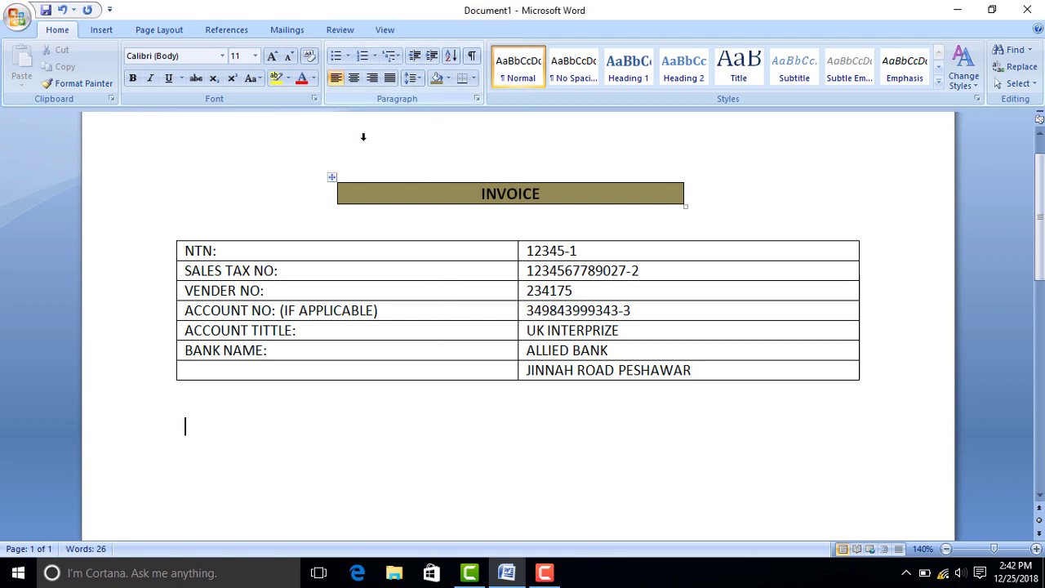
click(102, 31)
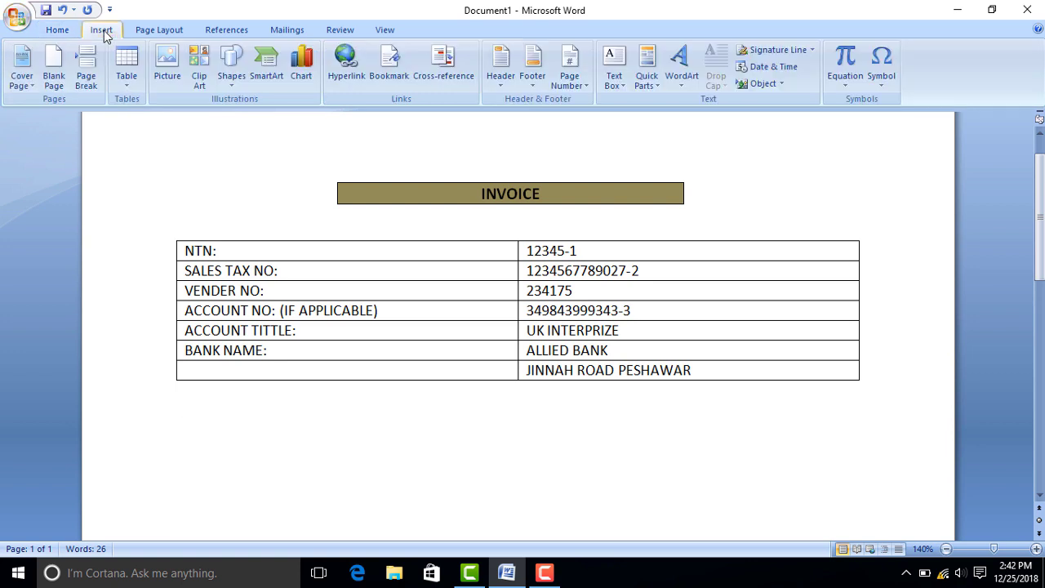
click(124, 81)
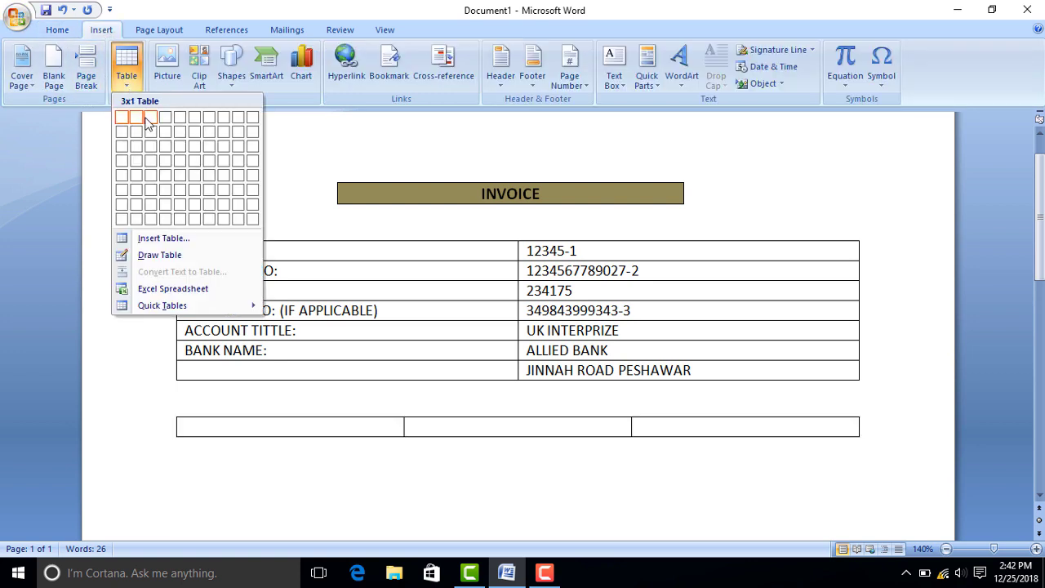
click(49, 61)
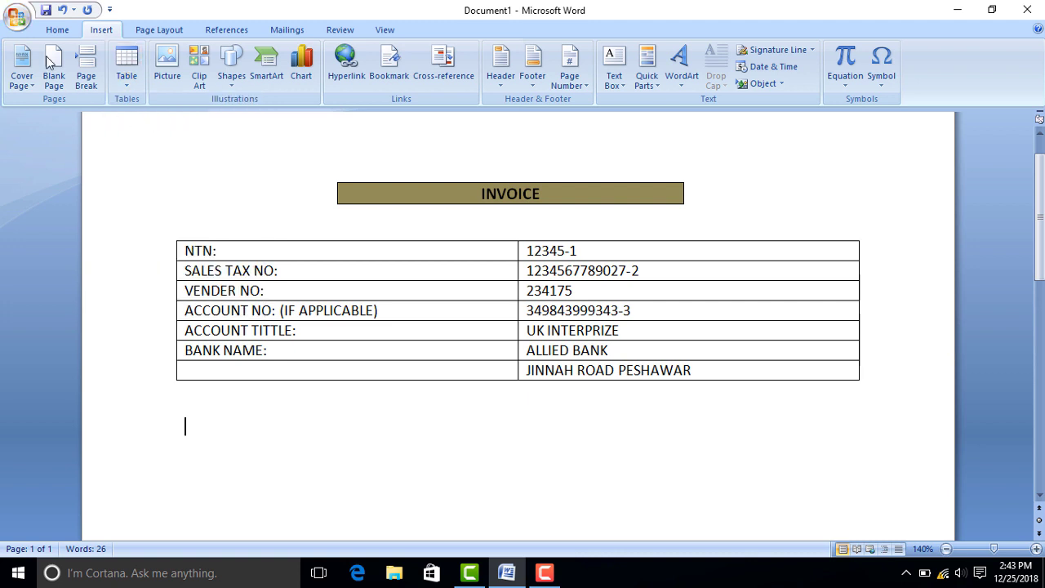
click(128, 87)
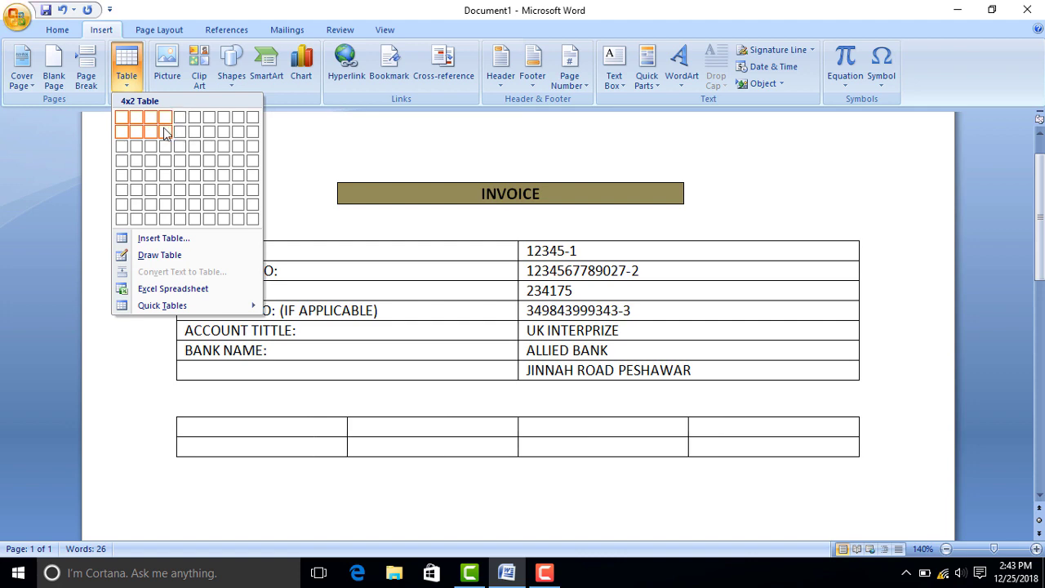
click(165, 132)
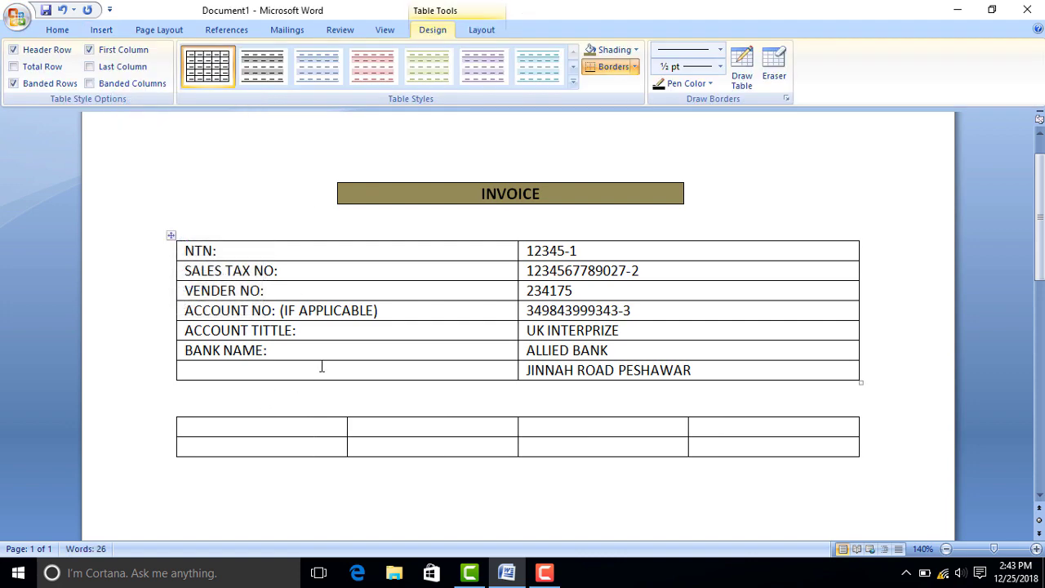
Fill the first row with INVOICE NO:, the invoice number, DATED: and 23/12/2018.
text(IN)
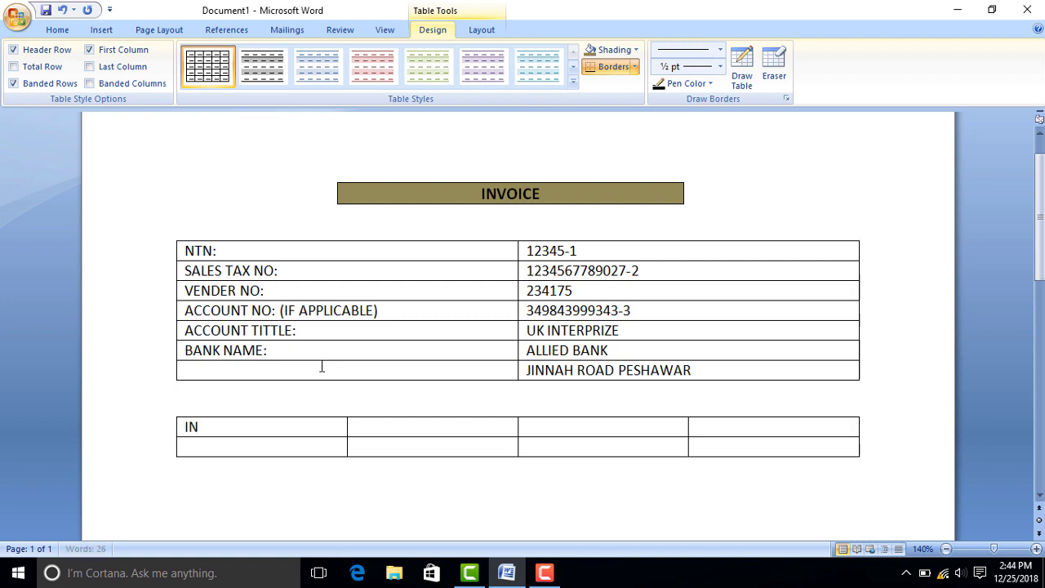
text(VOI)
text(CE NO)
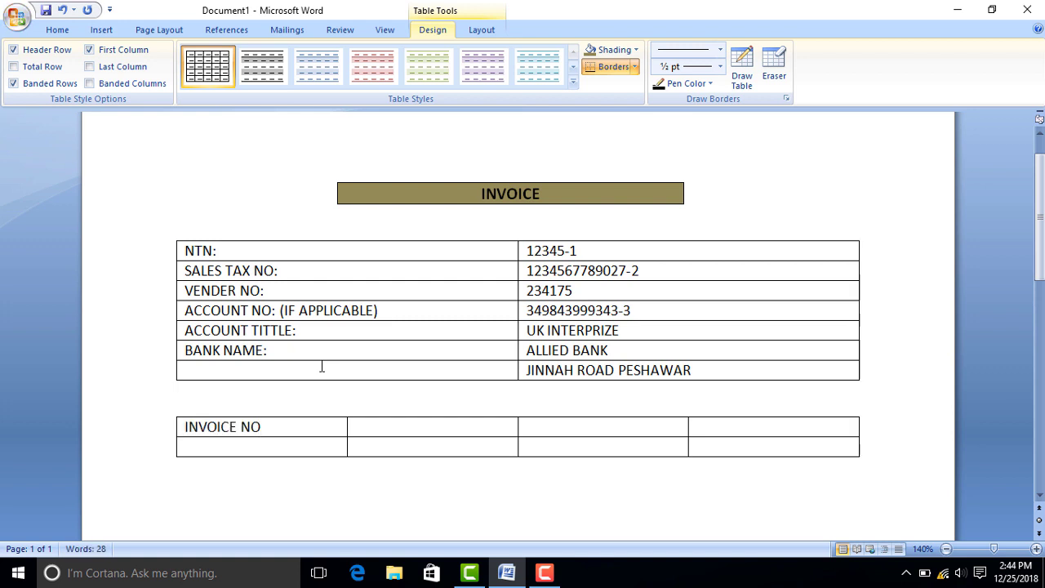
text(:)
key(Tab)
text(A)
text(-)
text(55)
key(Tab)
text(DA)
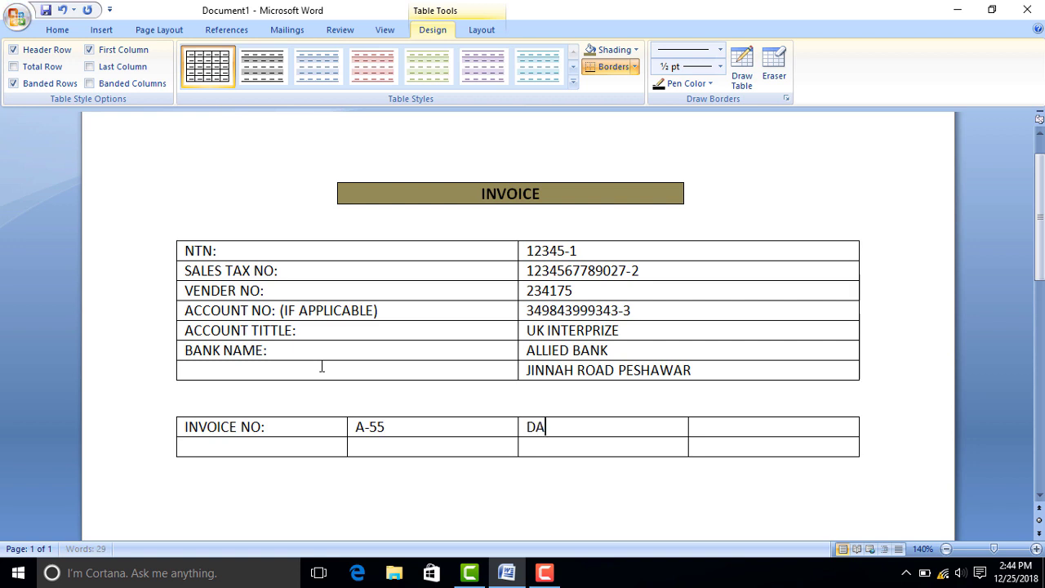
text(TES)
key(BackSpace)
text(D)
text(:)
key(Tab)
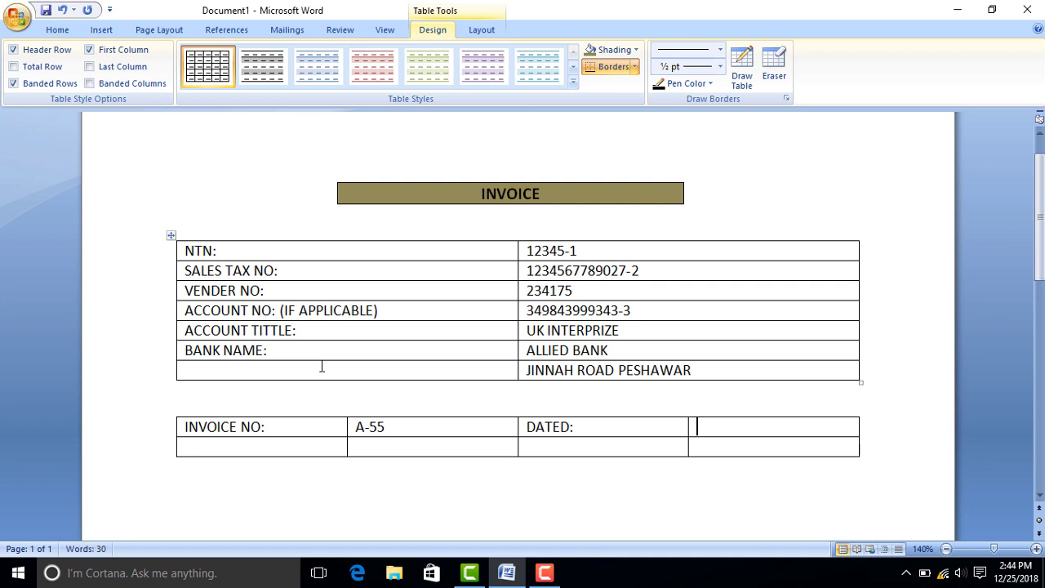
text(23)
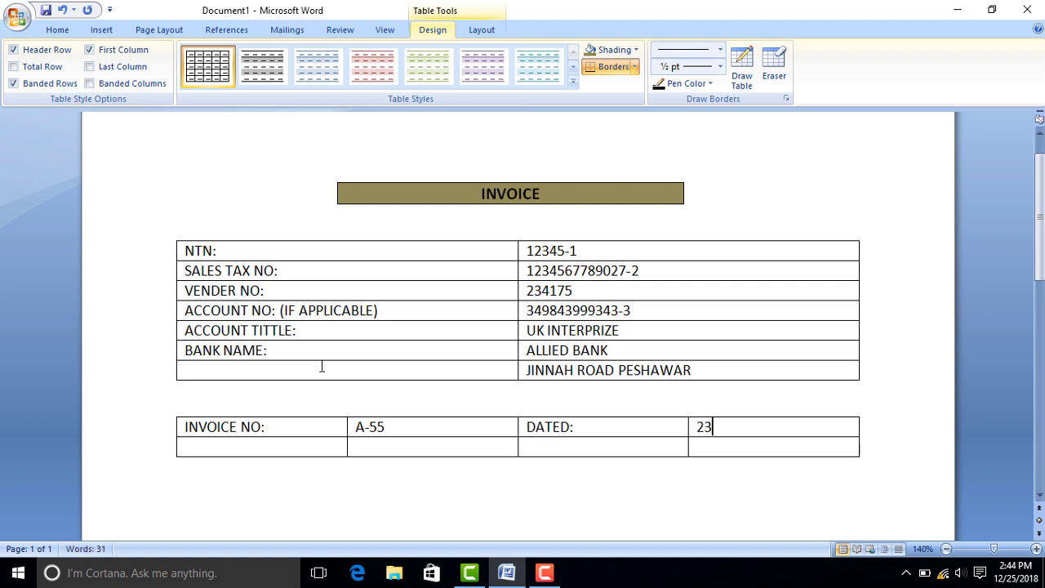
text(/12/2)
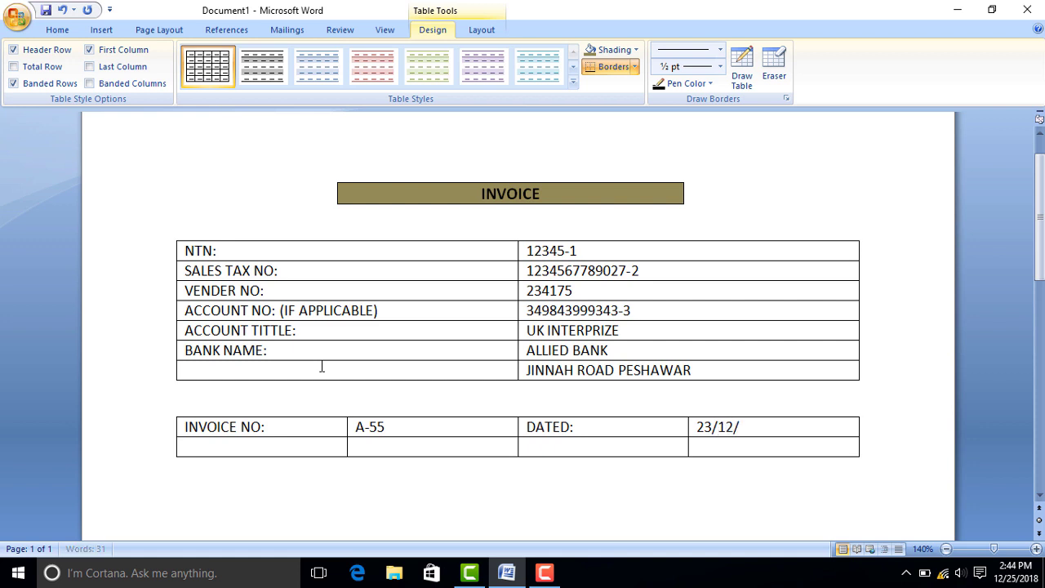
text(018)
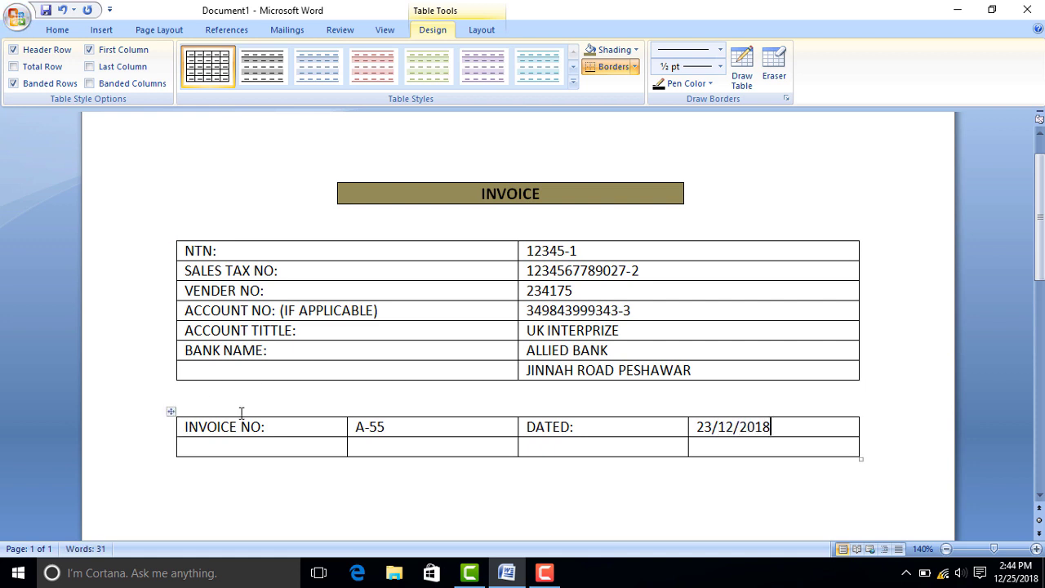
key(Tab)
Enter CUSTOMER NAME: with the value TMA PESHAWAR. in the customer table.
text(CUS)
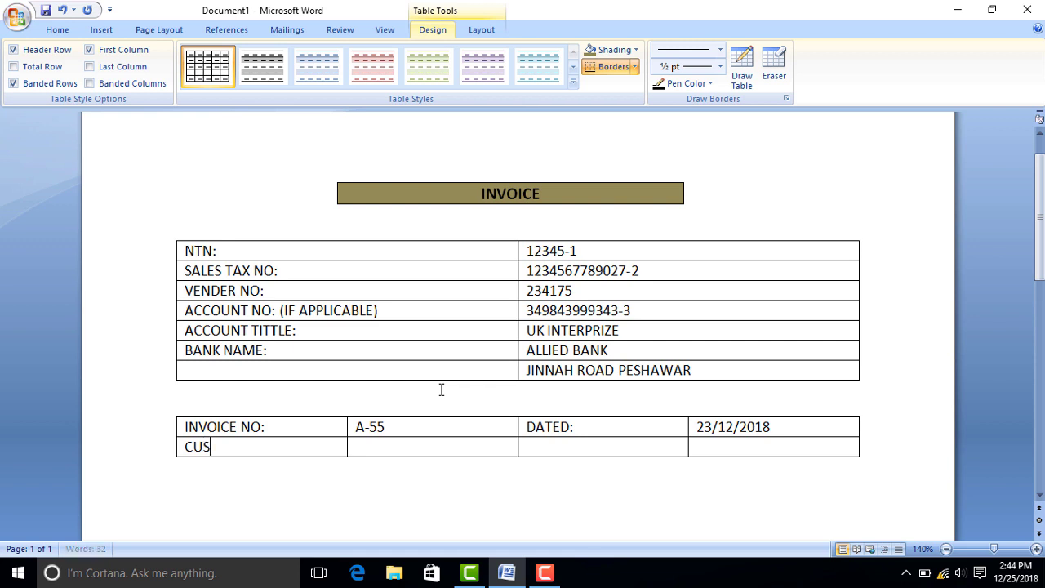
text(TOMER NAM)
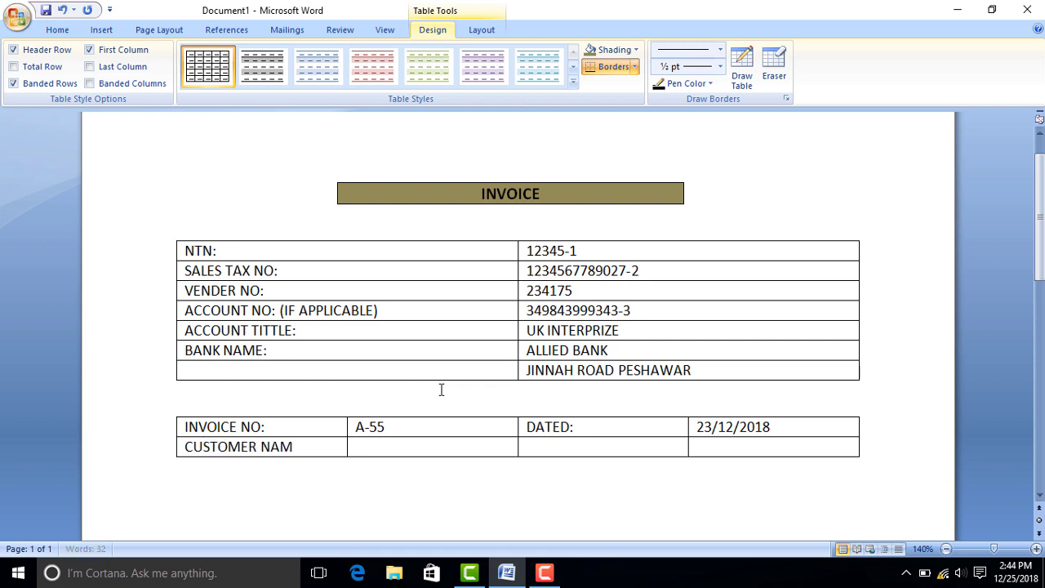
text(E:)
key(Tab)
text(TMA PE)
text(SHAWAR)
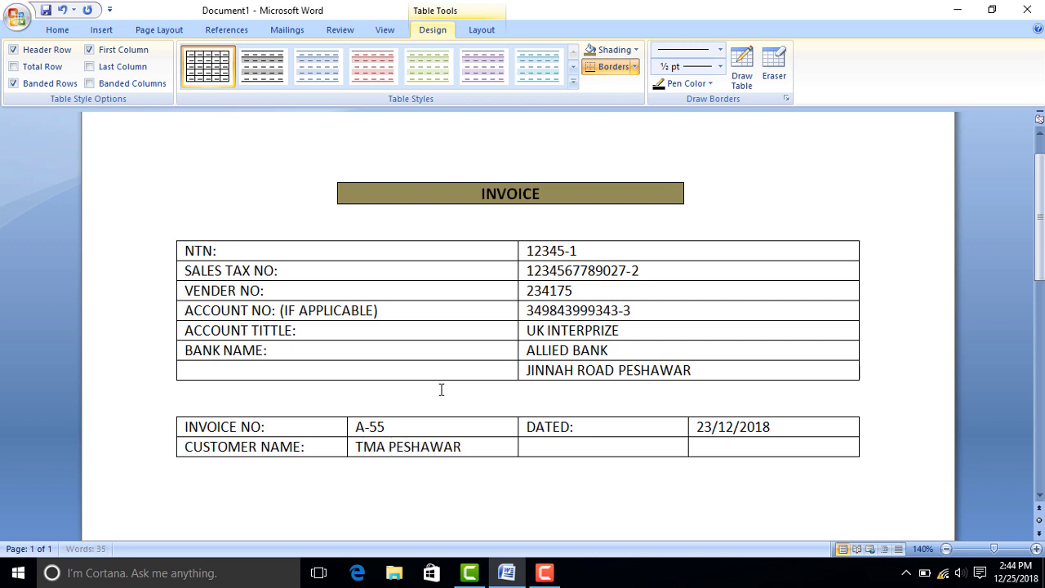
text(.)
key(Tab)
key(Tab)
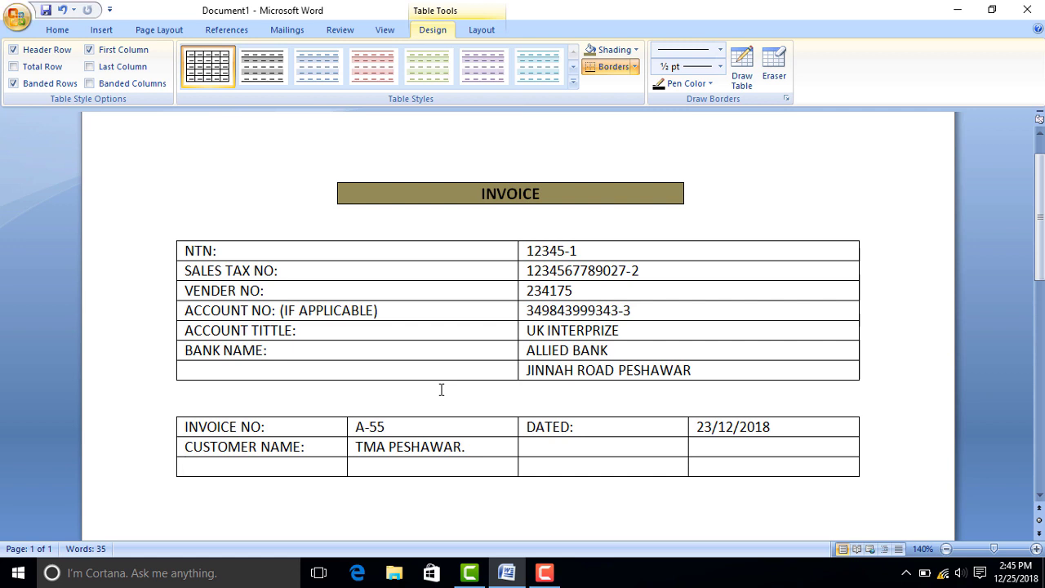
Add the label ORDER NO: with order number A-13195/792/TMA in the third row.
text(OD)
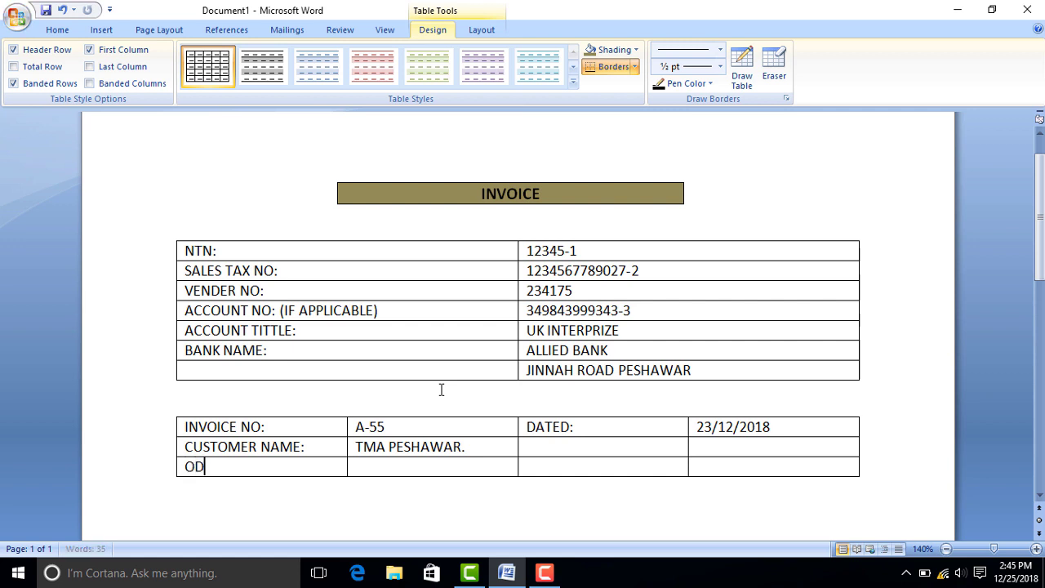
key(BackSpace)
text(RDER  N)
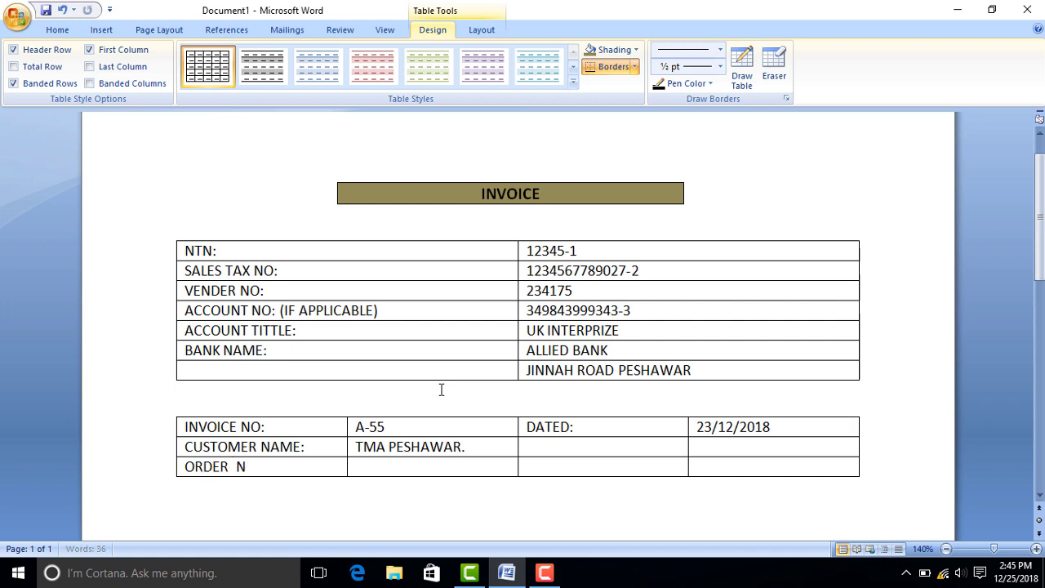
text(O:)
key(Tab)
text(A)
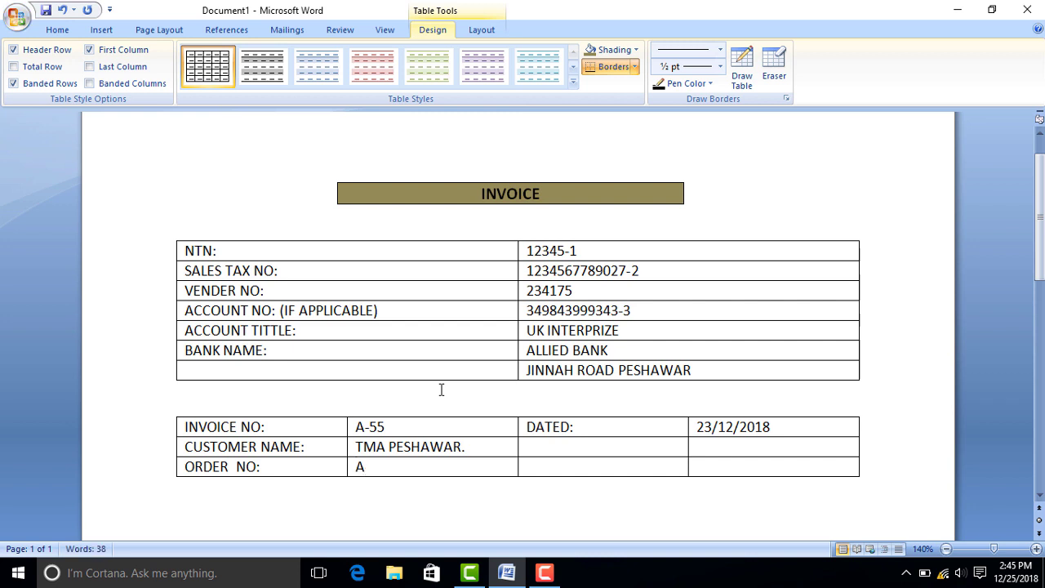
text(-1)
text(3)
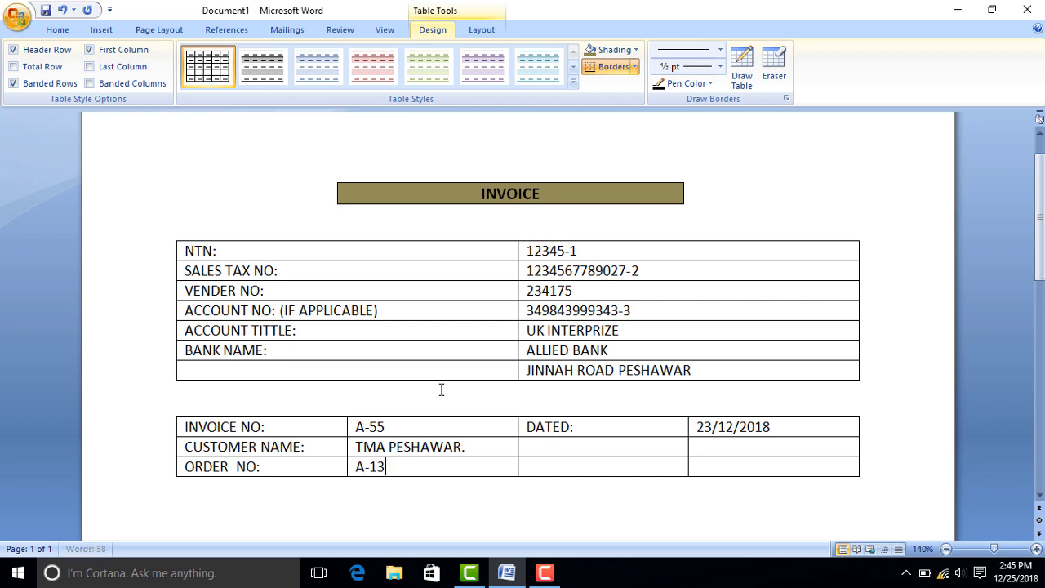
text(195)
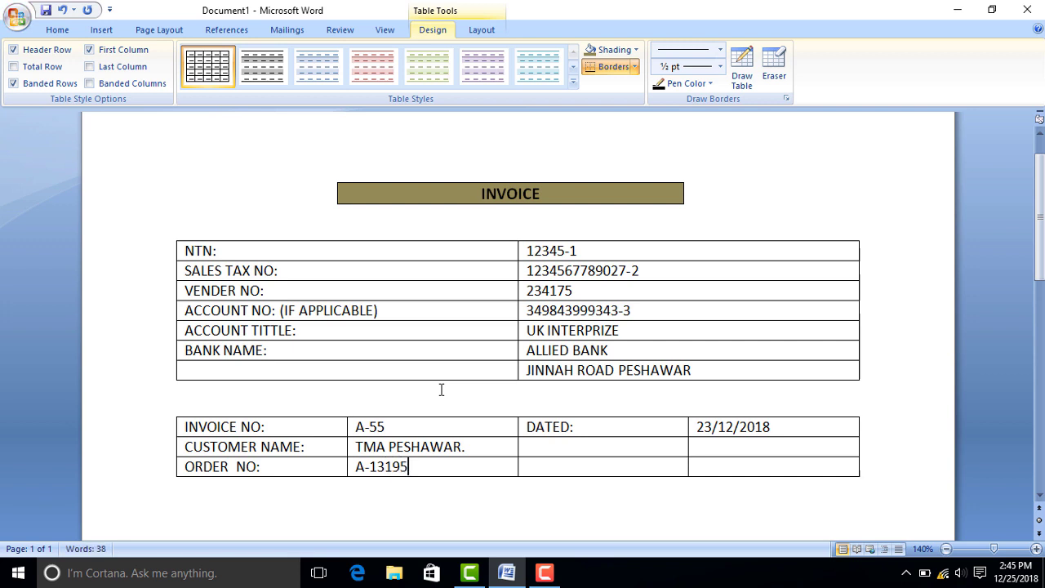
text(/)
text(79)
text(2)
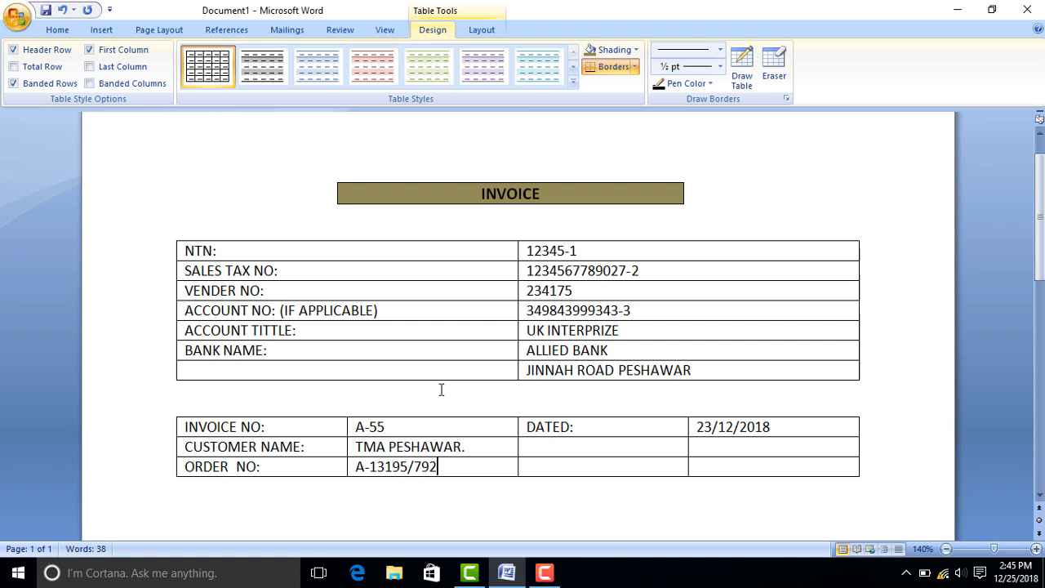
text(/TMA)
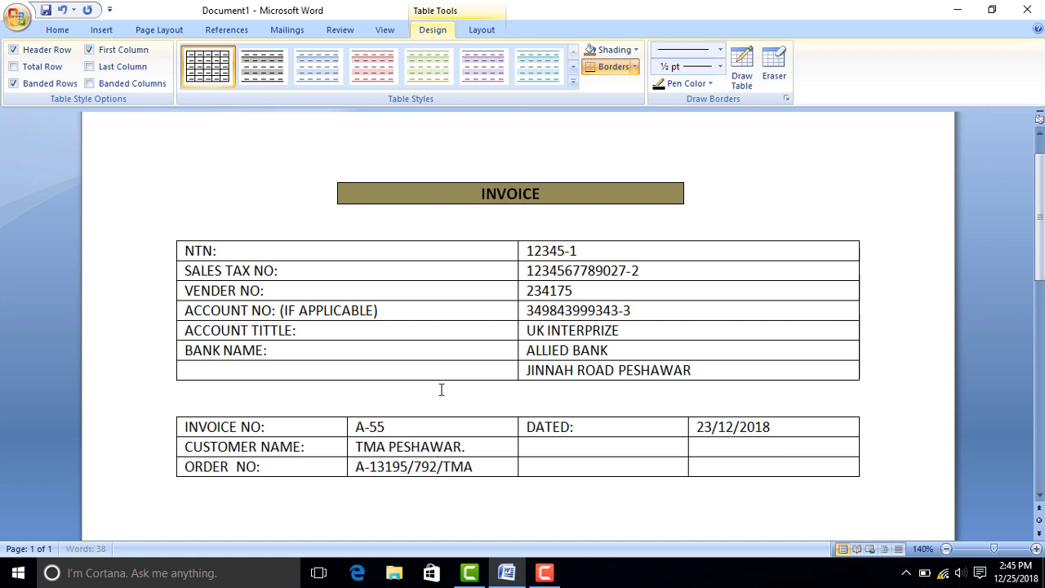
Add the label DATED: with 21/11/2018 in the row's remaining cells.
key(Tab)
text(DAT)
text(ES)
key(BackSpace)
text(D:)
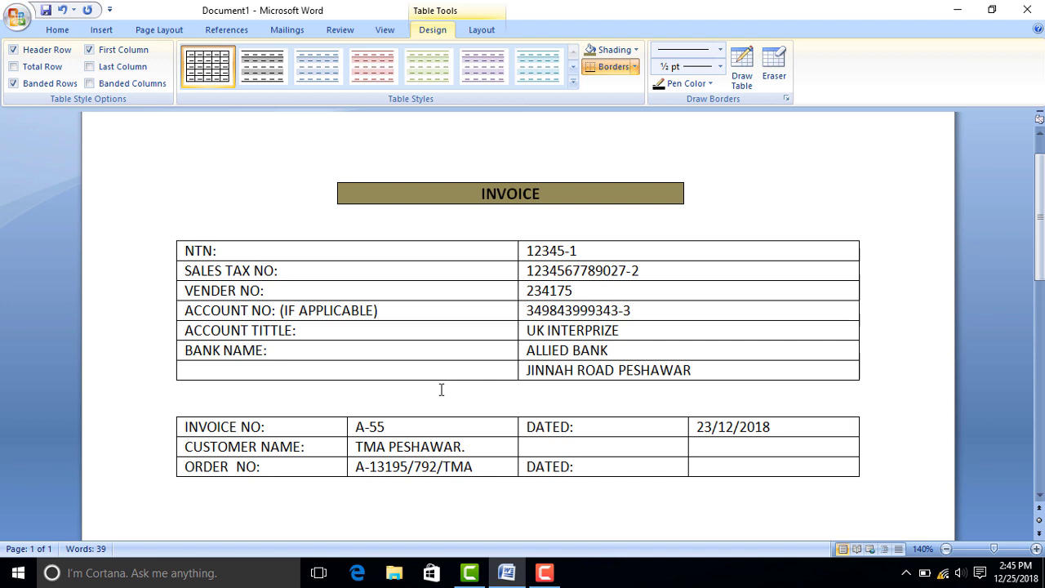
key(Tab)
text(21/)
text(11/)
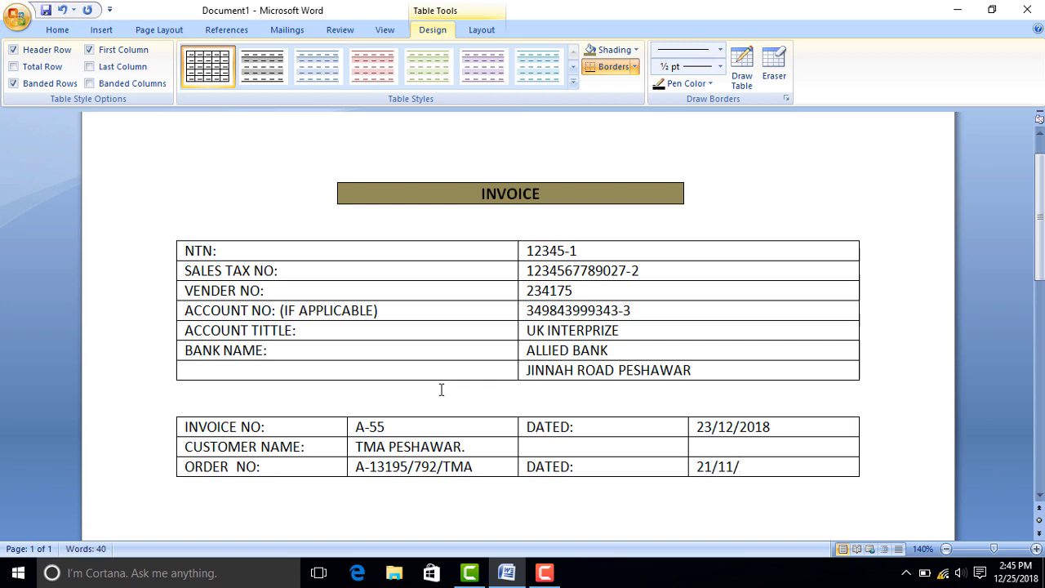
text(2)
text(18)
key(BackSpace)
key(BackSpace)
text(018)
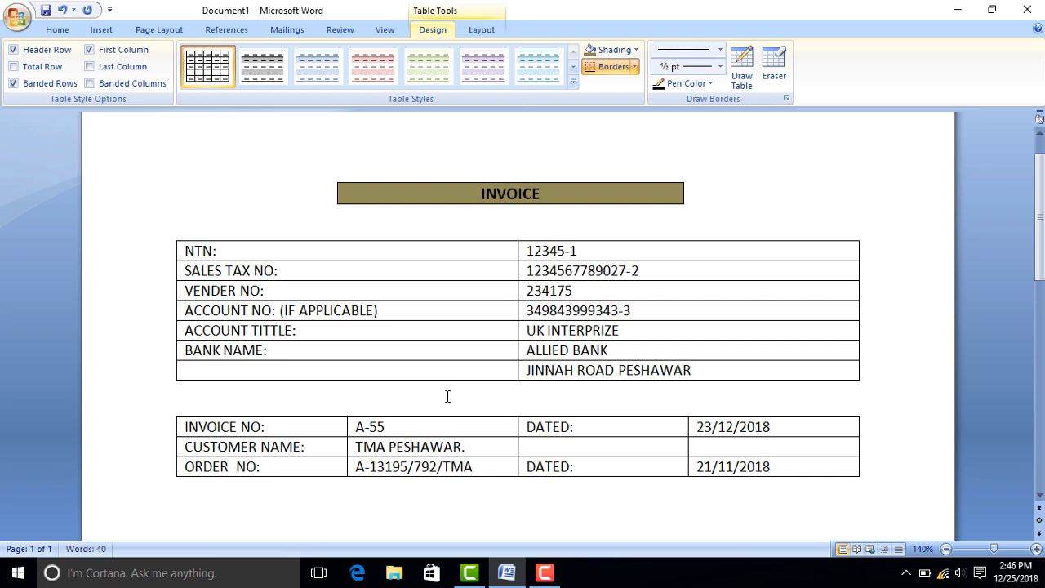
Merge the customer name row's last three cells so TMA PESHAWAR. fills one wide cell.
click(580, 448)
click(704, 449)
drag(704, 448, 426, 451)
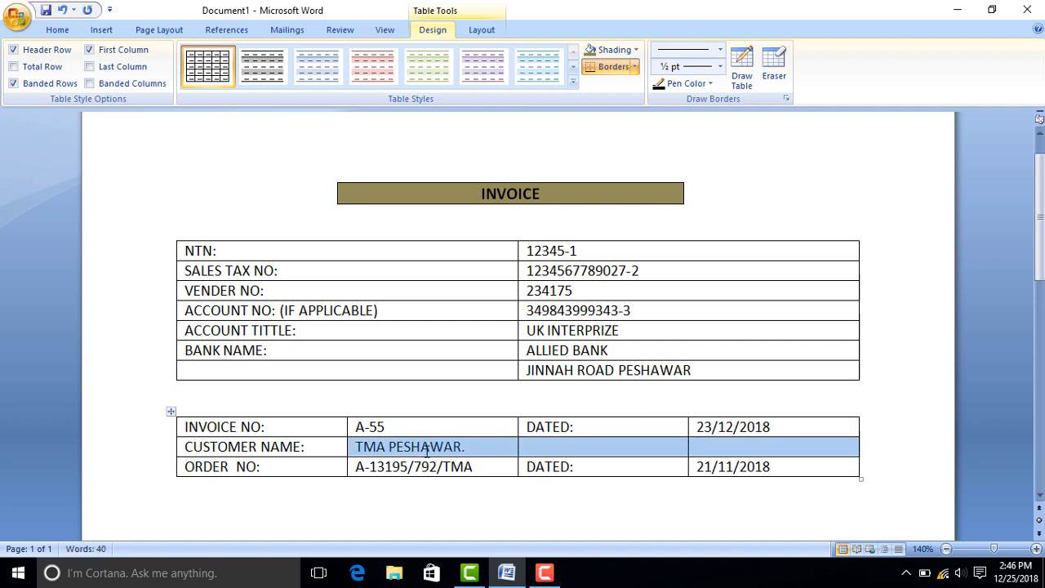
click(485, 29)
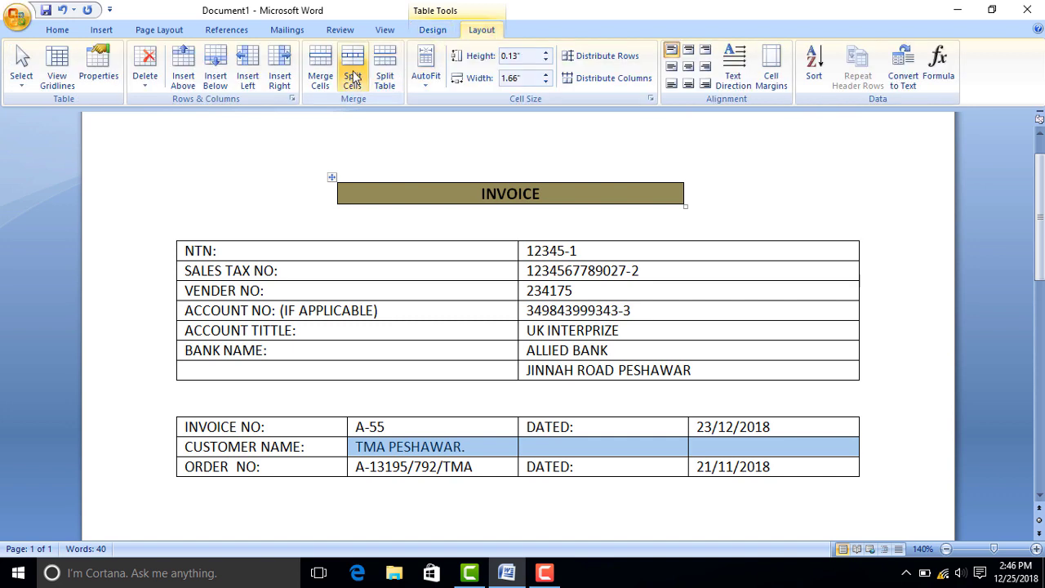
click(320, 75)
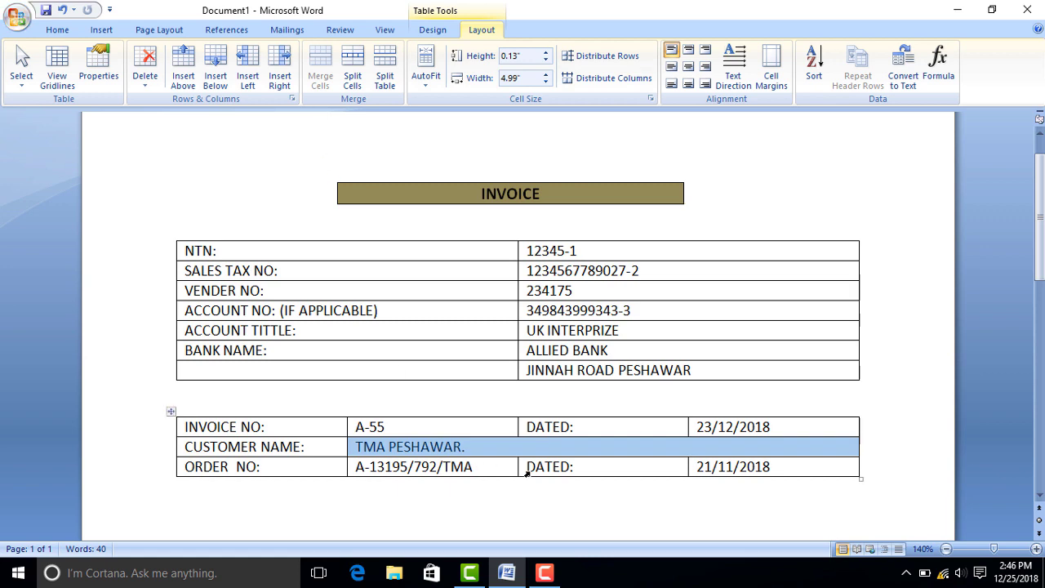
click(502, 445)
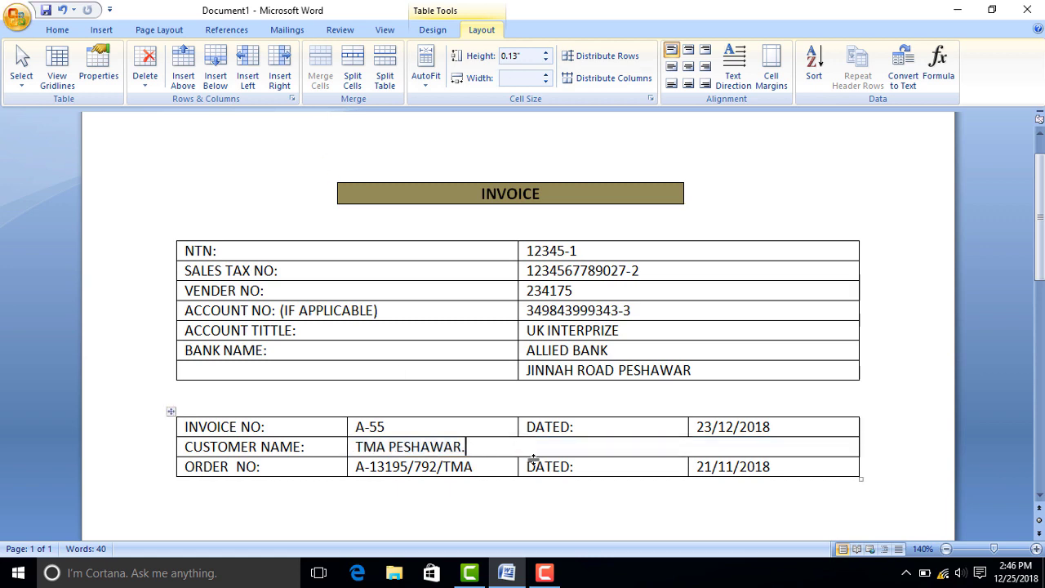
scroll(534, 460, down, 3)
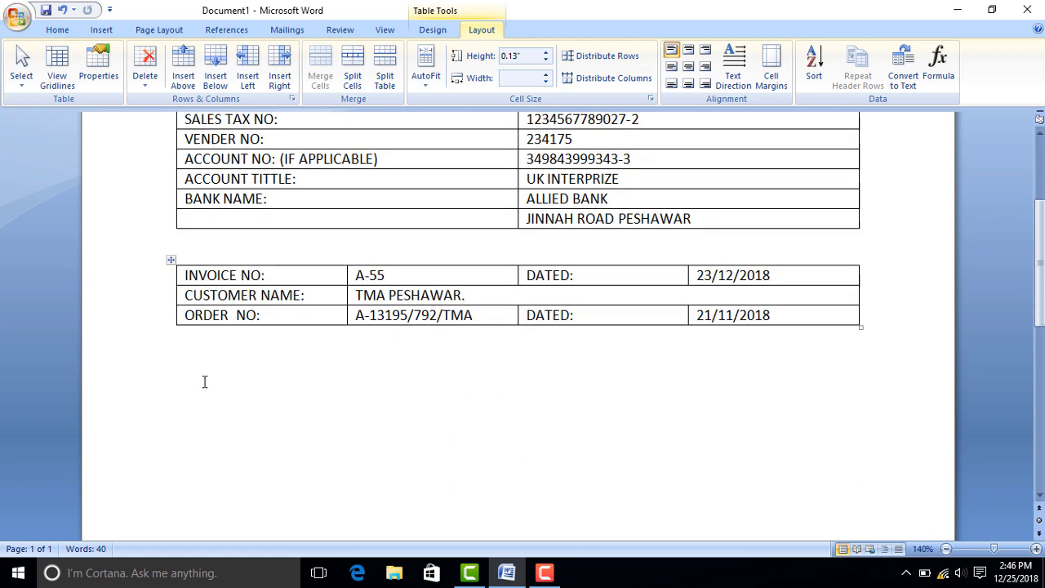
Insert a 5x2 table on the empty line below the customer table.
click(207, 369)
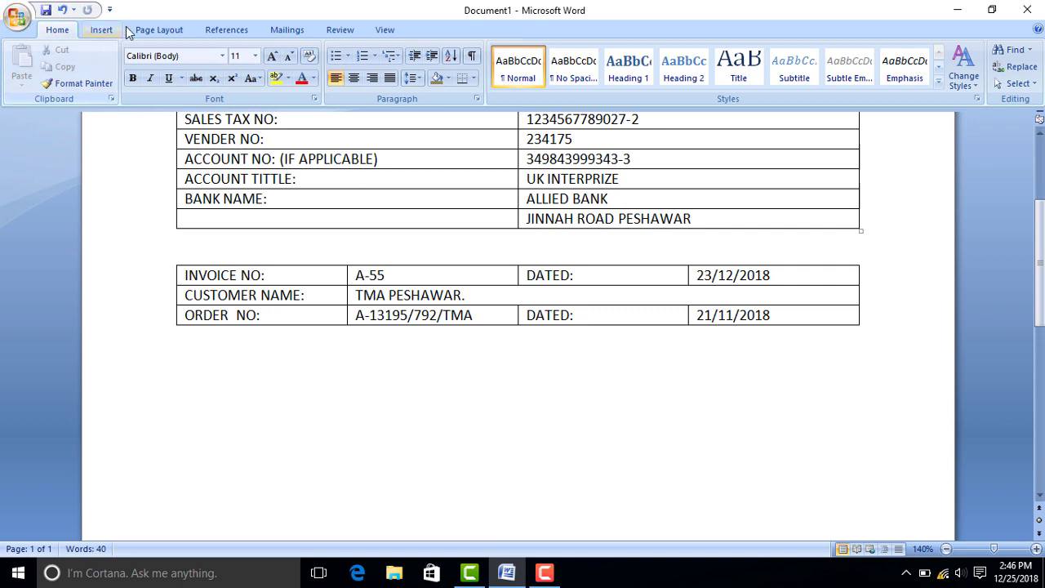
click(97, 31)
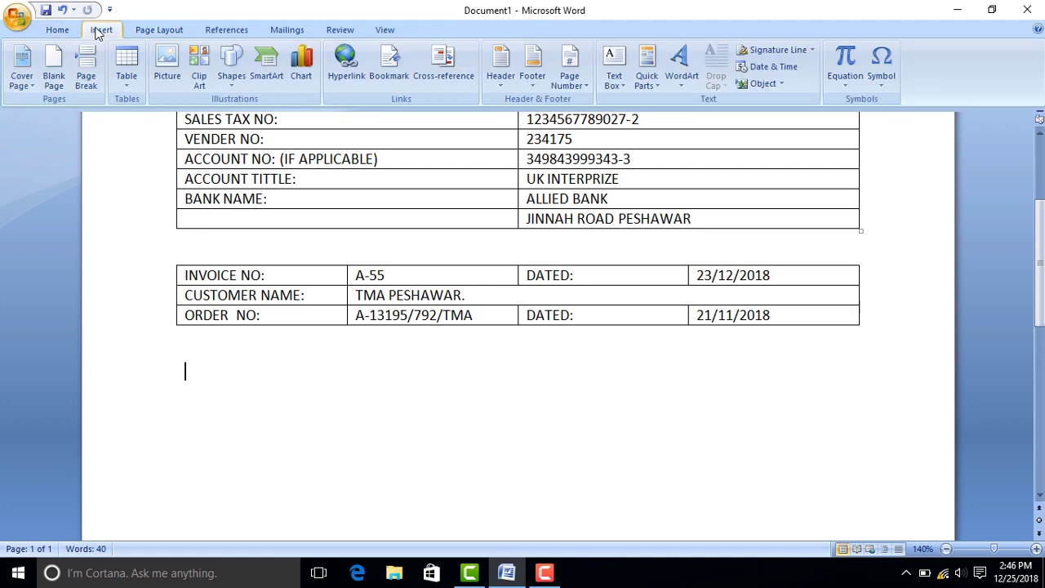
click(125, 82)
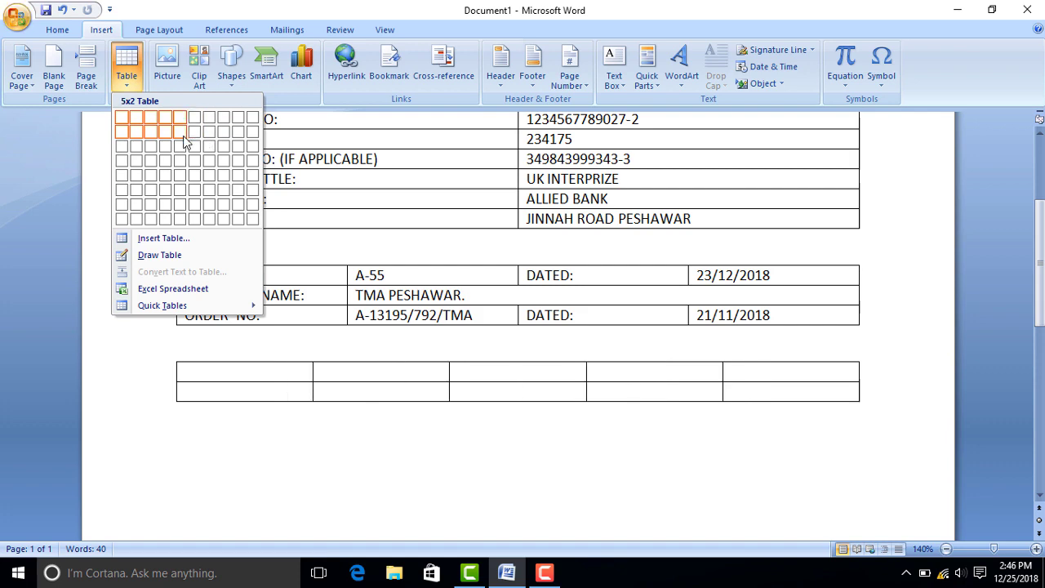
click(185, 140)
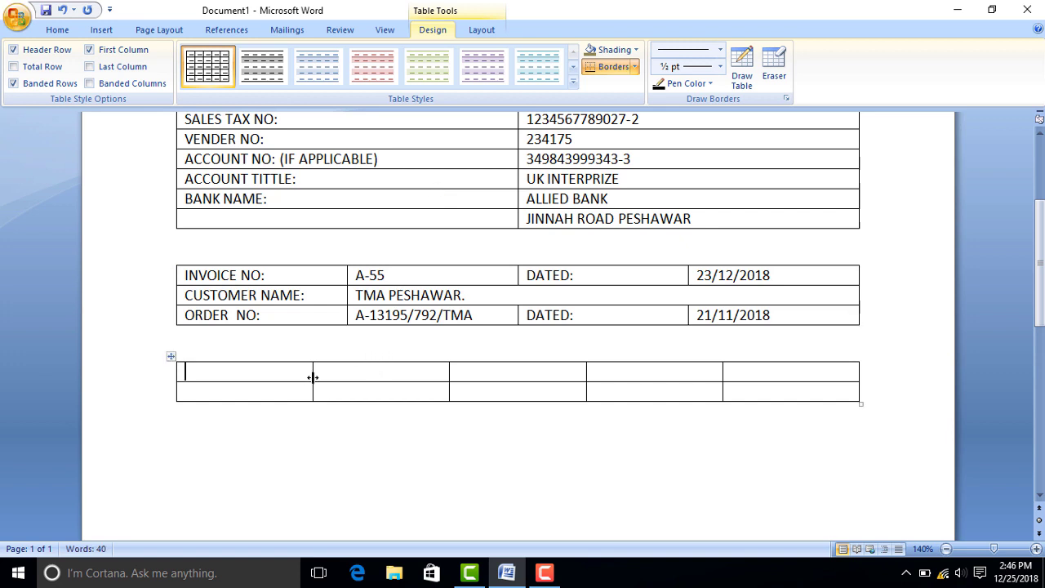
Narrow the new table's first column and enter the headers S# and ITEM DESCRIPTION.
drag(313, 376, 241, 375)
drag(448, 370, 434, 370)
text(S)
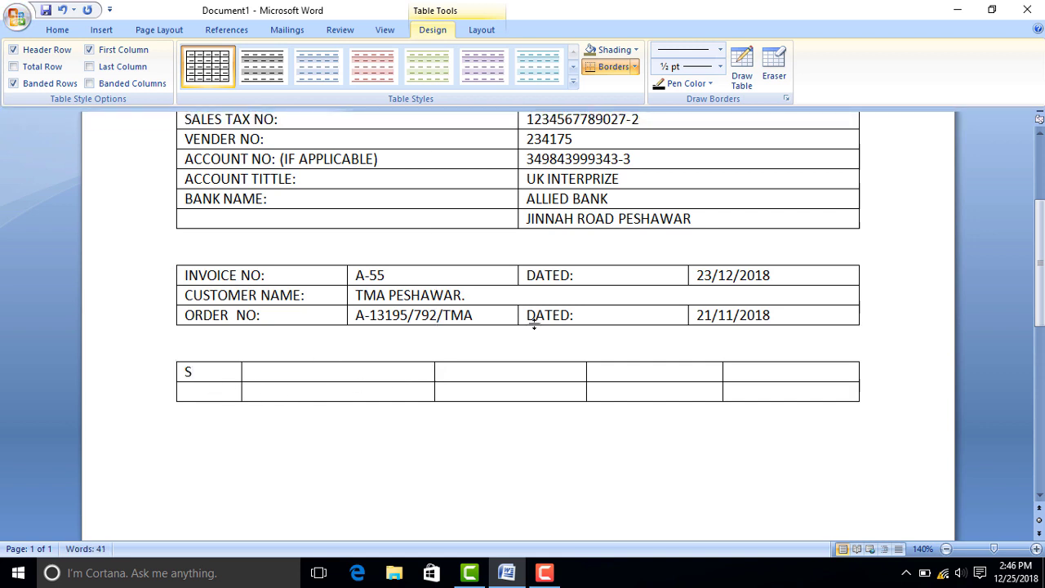
text(#)
key(Tab)
text(ITEM )
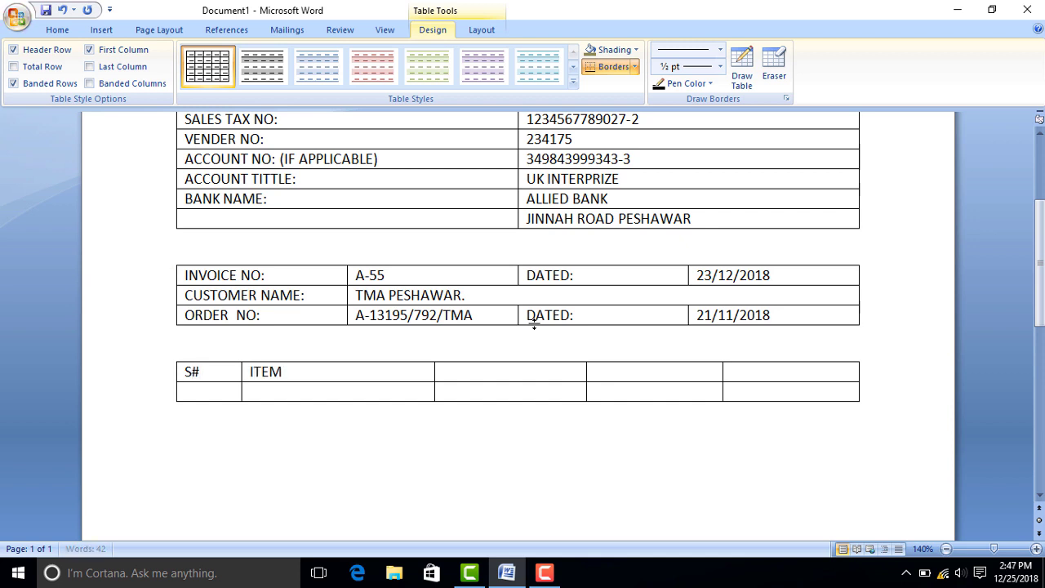
text(DES)
text(CRIPTIO)
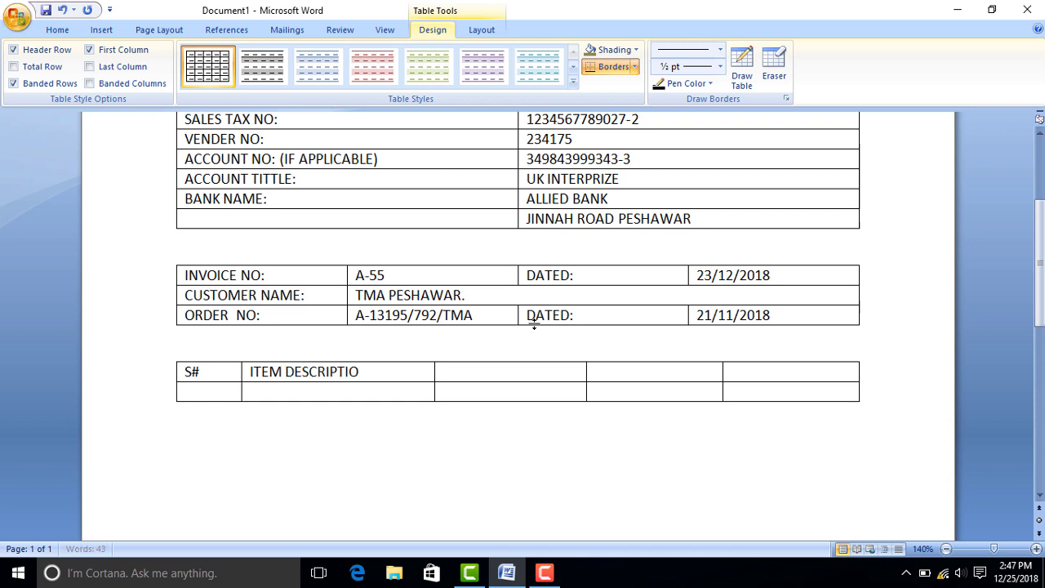
text(N)
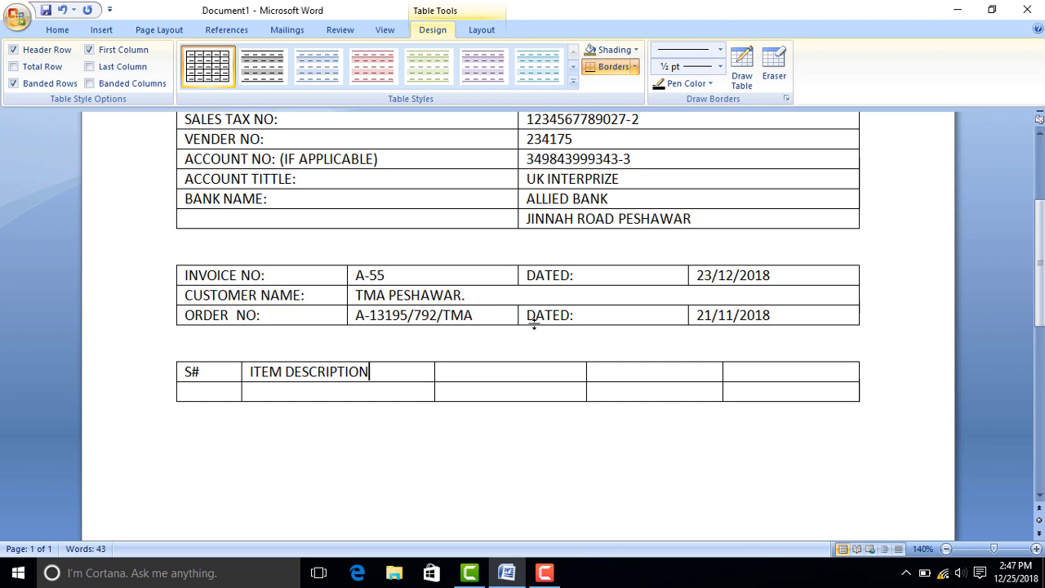
key(Tab)
Enter the headers QTY OF ITEM, RATE and NET AMOUNT, then add extra rows.
text(QTY )
text(OF T)
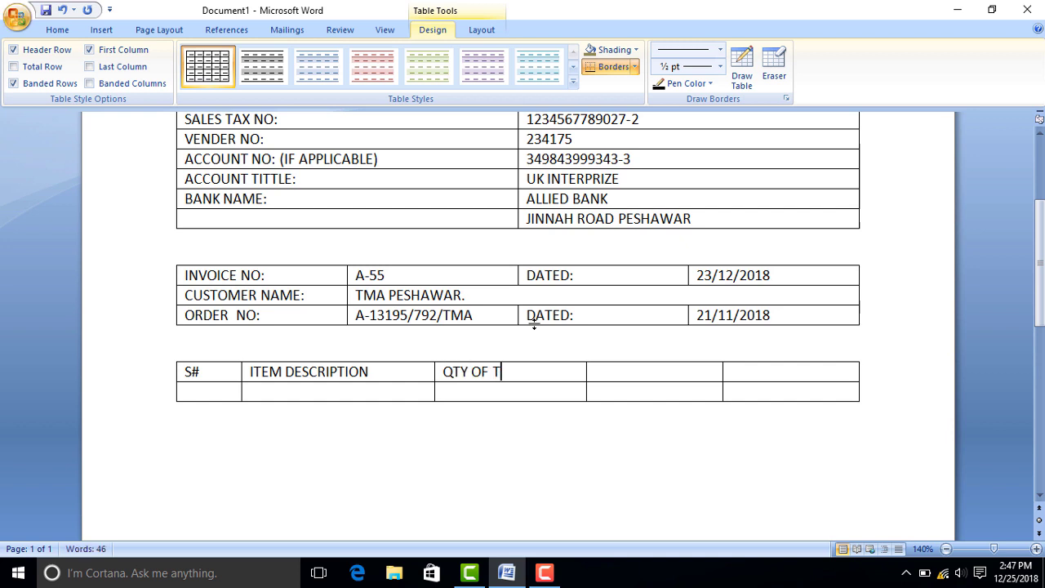
key(BackSpace)
text(IT)
text(ME)
key(BackSpace)
key(BackSpace)
text(EM)
key(Tab)
text(RATE)
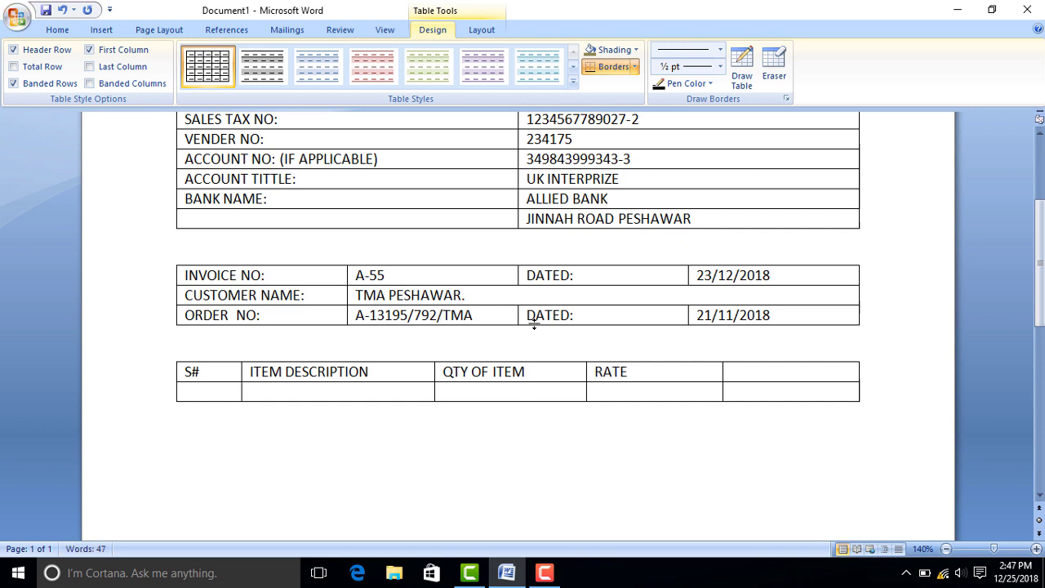
key(Tab)
text(NET A)
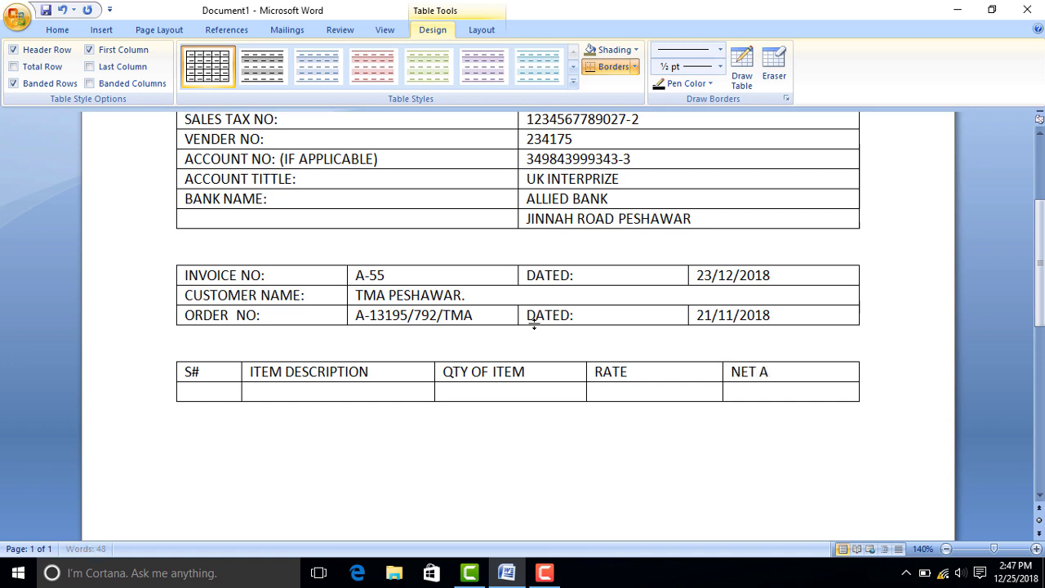
text(MOUNT)
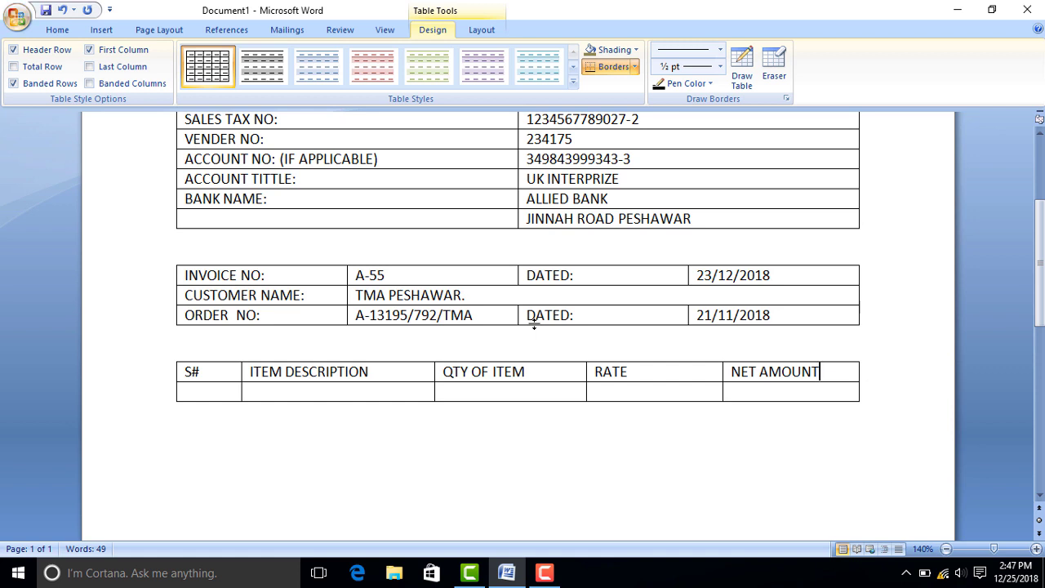
key(Tab)
key(Tab)
key(Return)
key(Return)
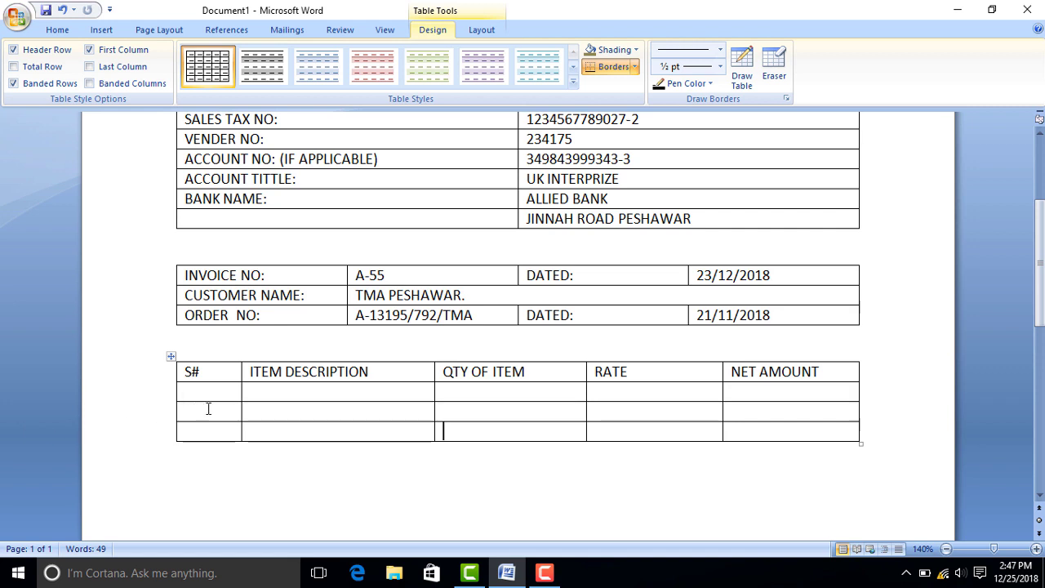
Fill the first item row: 1. ELECTRIC WATER COOLER, quantity 20, rate 20000/-, net amount 400000/-.
click(209, 410)
text(1)
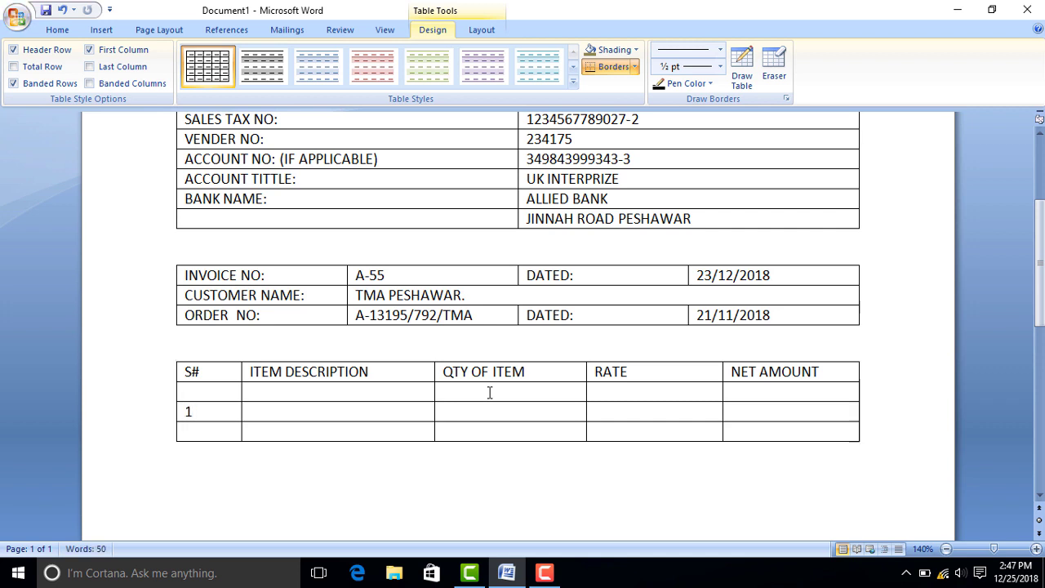
text(.)
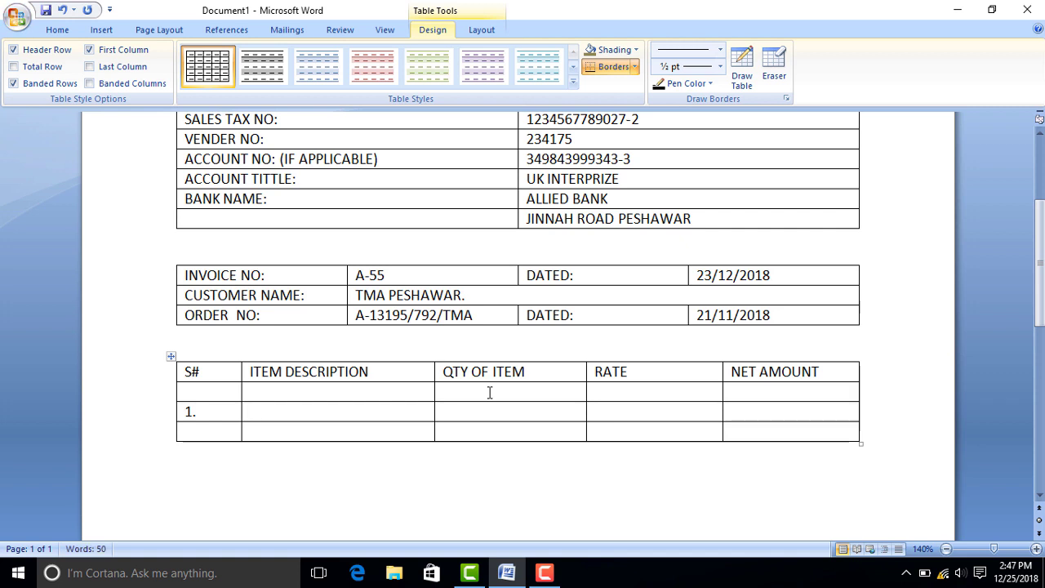
text(ELEC)
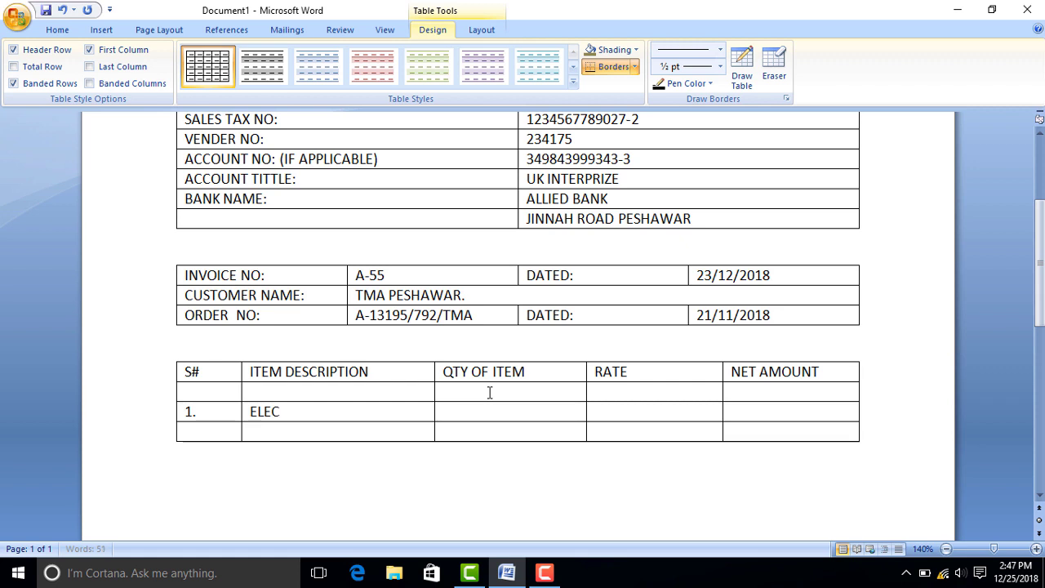
text(TRIC)
text( W)
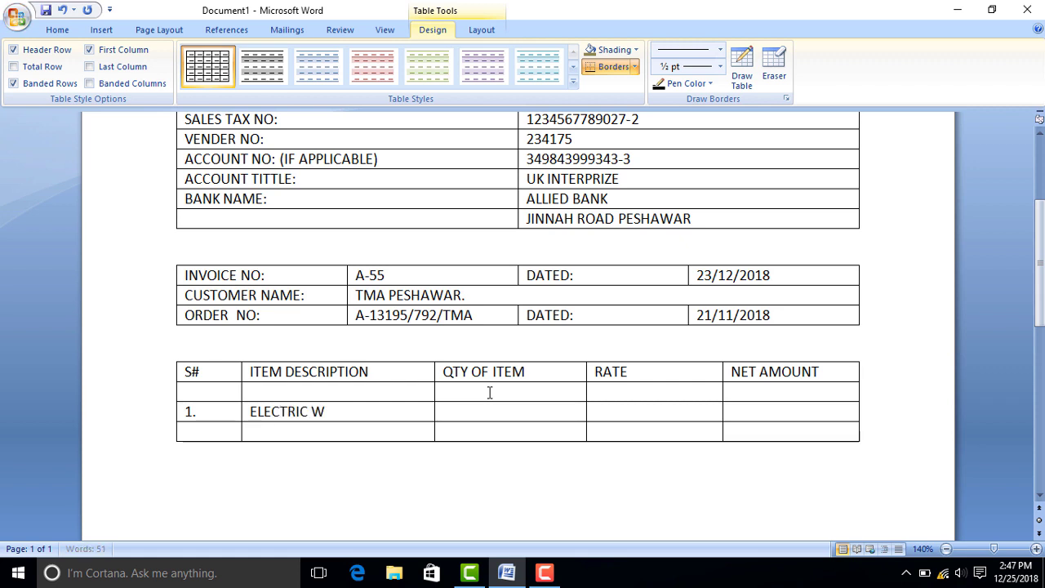
text(ATER )
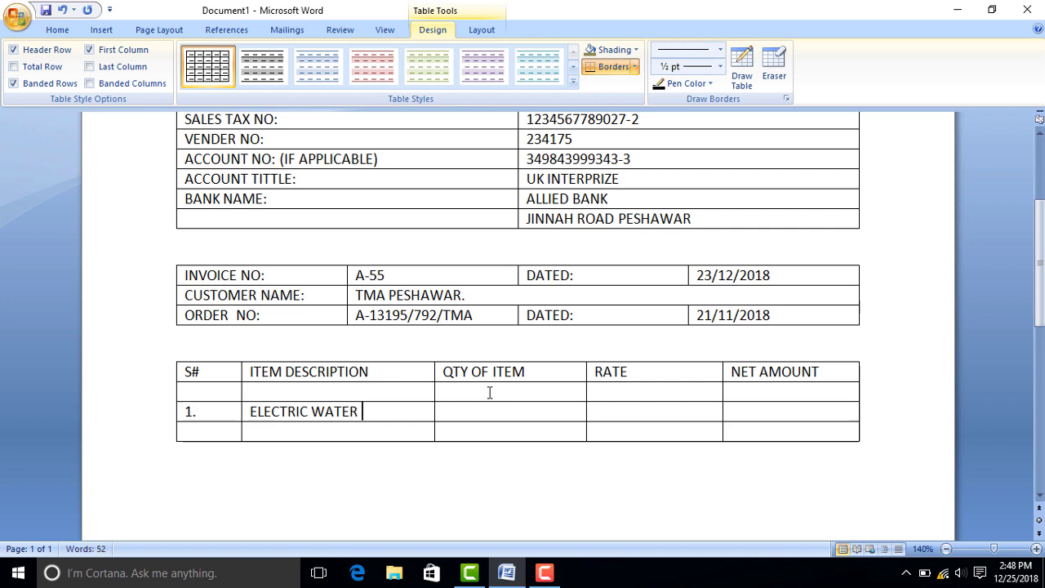
text(COOLER)
key(Tab)
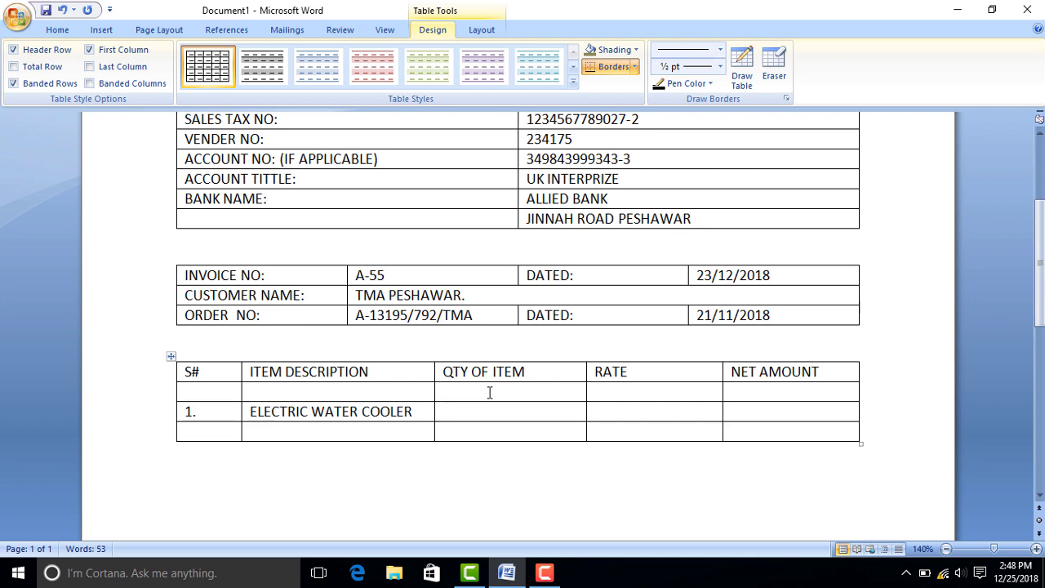
text(20)
key(Tab)
text(2)
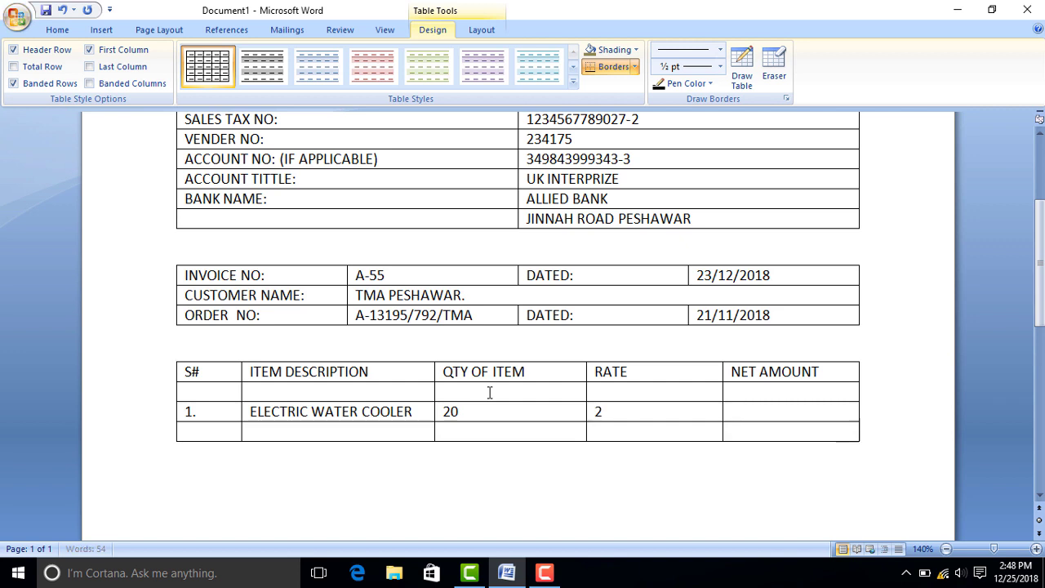
text(000)
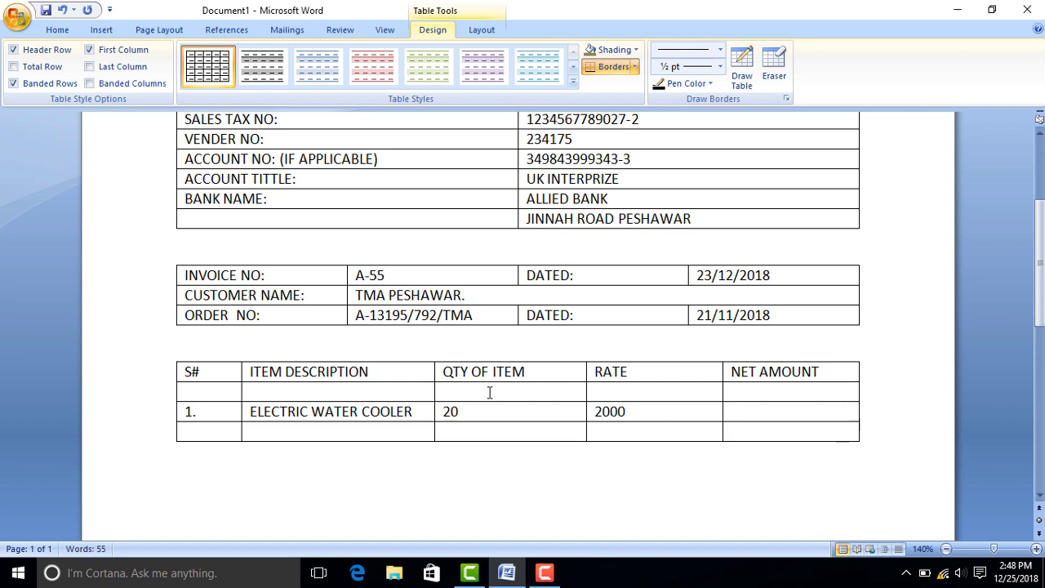
text(0)
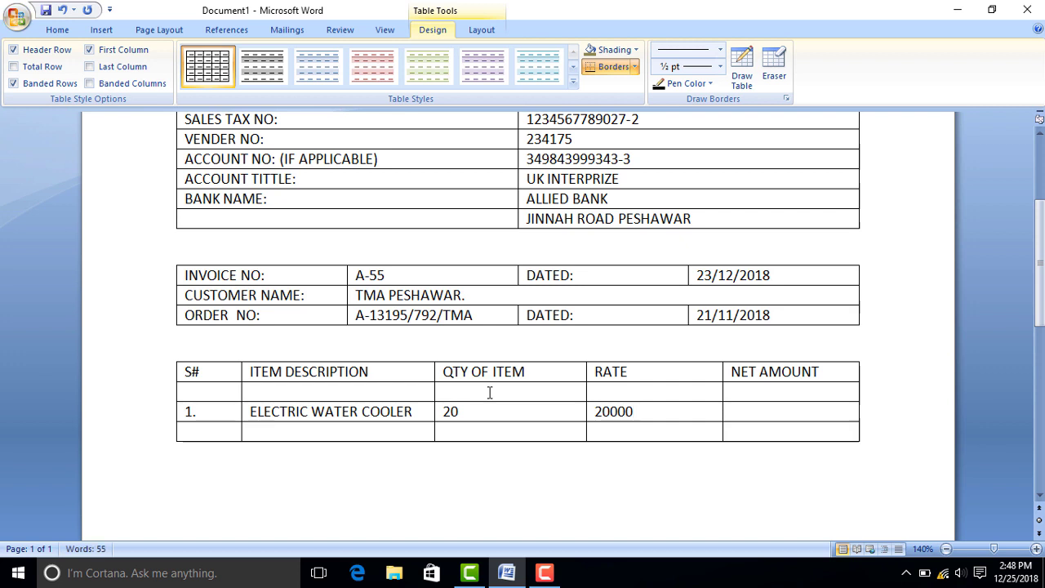
text(/)
text(-)
key(Tab)
text(4000)
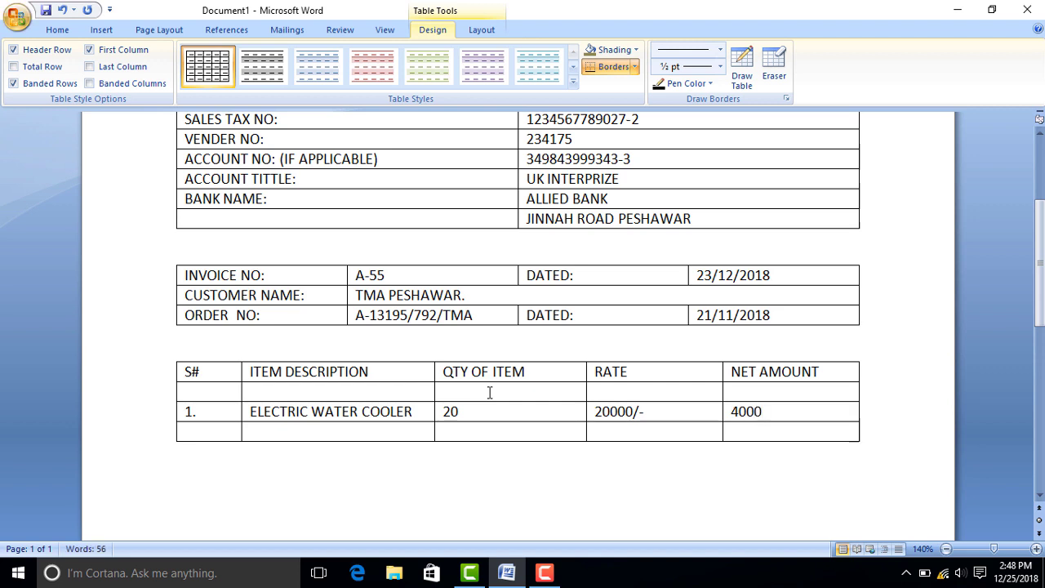
text(0)
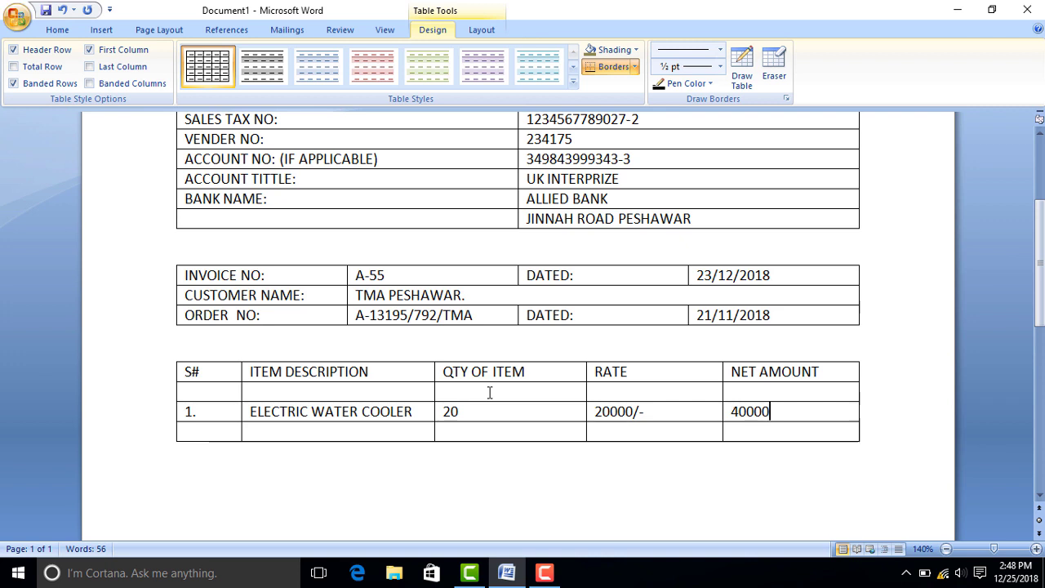
text(0/)
text(-)
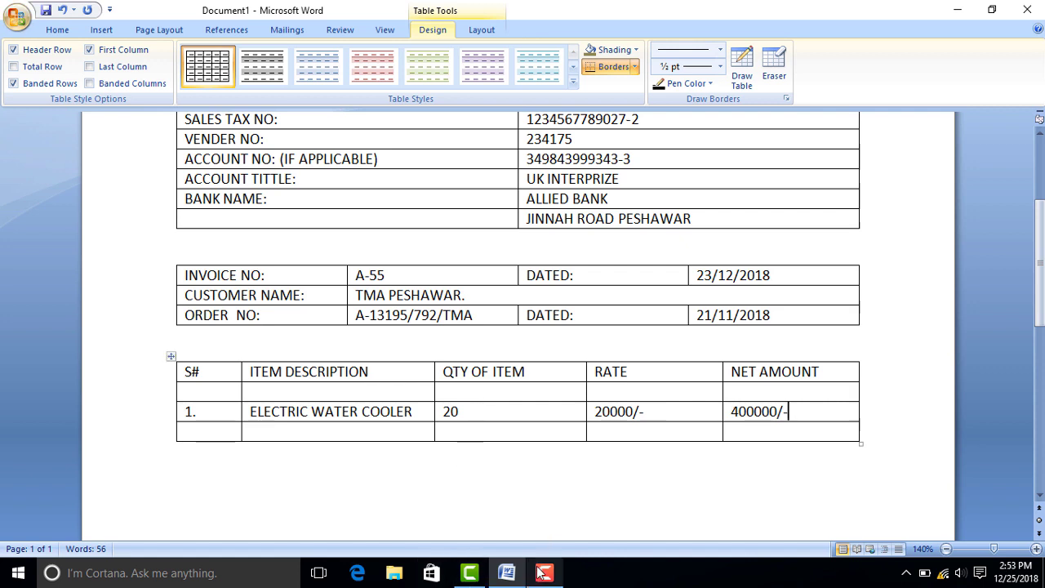
mouse_move(540, 571)
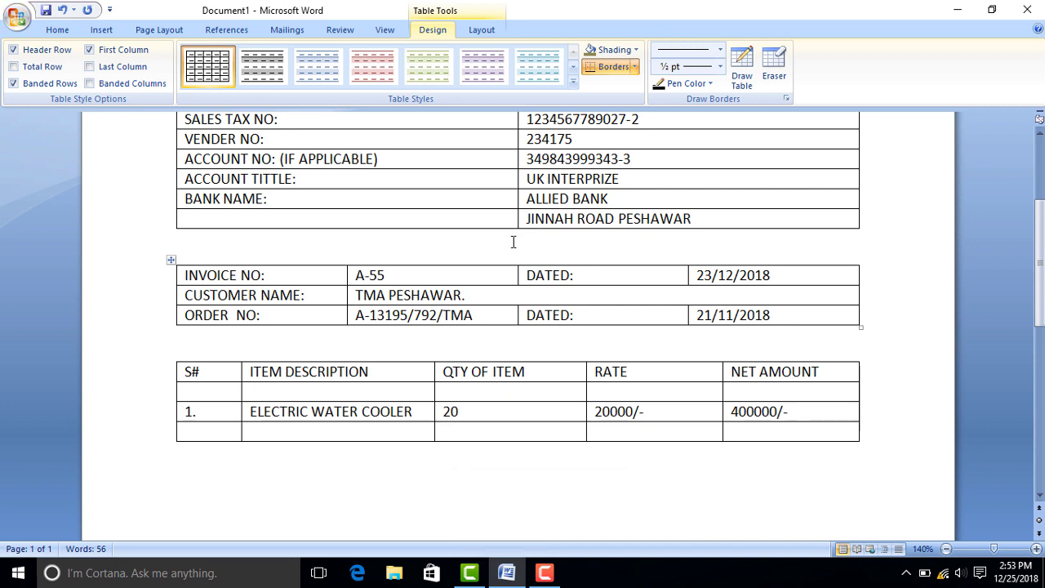
Add two rows at the item table's bottom and merge the last row's description and quantity cells.
key(Tab)
key(Tab)
key(Tab)
key(Tab)
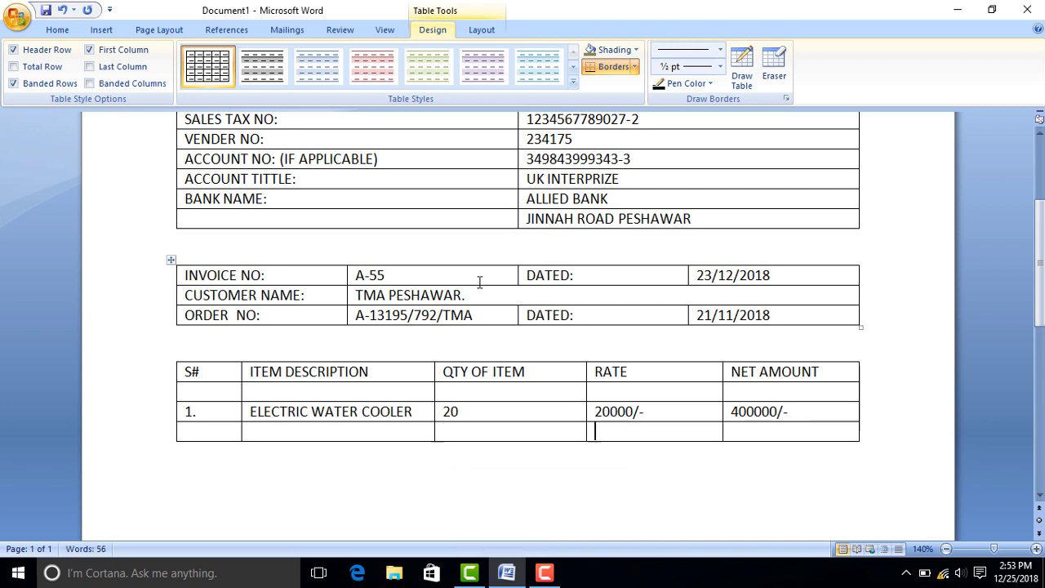
key(Tab)
key(Tab)
key(Tab)
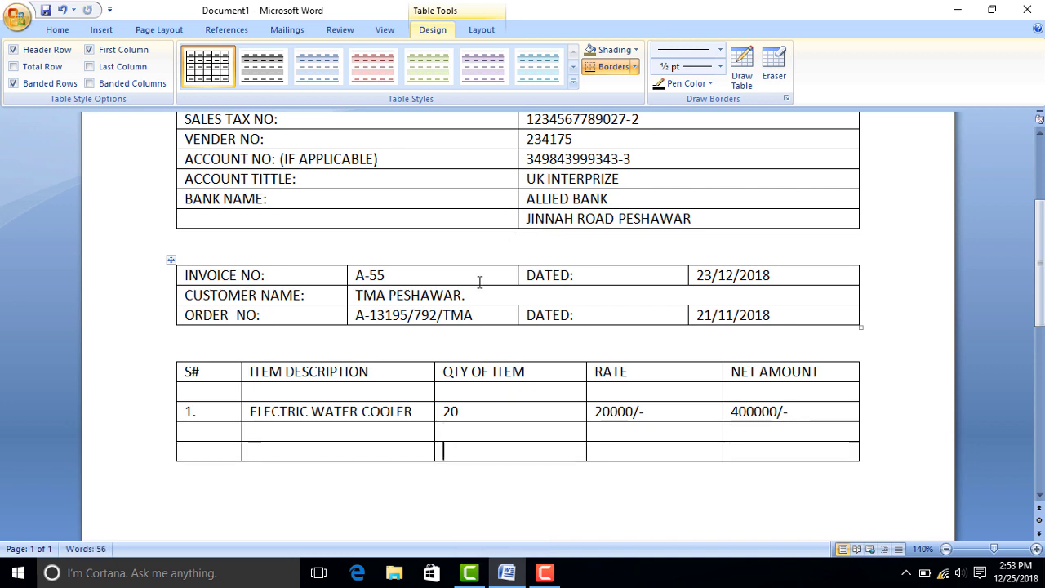
key(Tab)
key(Tab)
key(Tab)
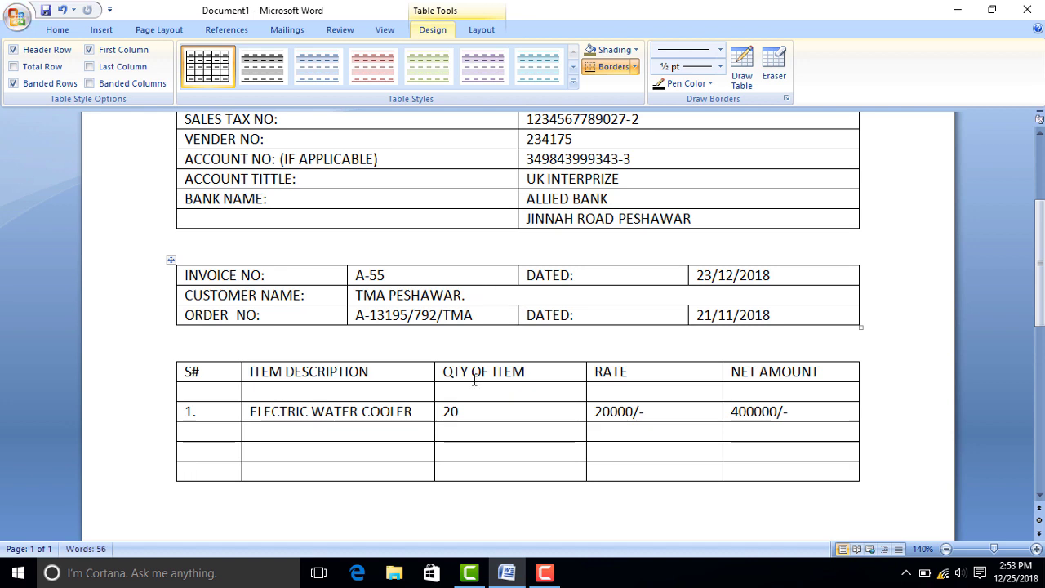
drag(387, 471, 456, 471)
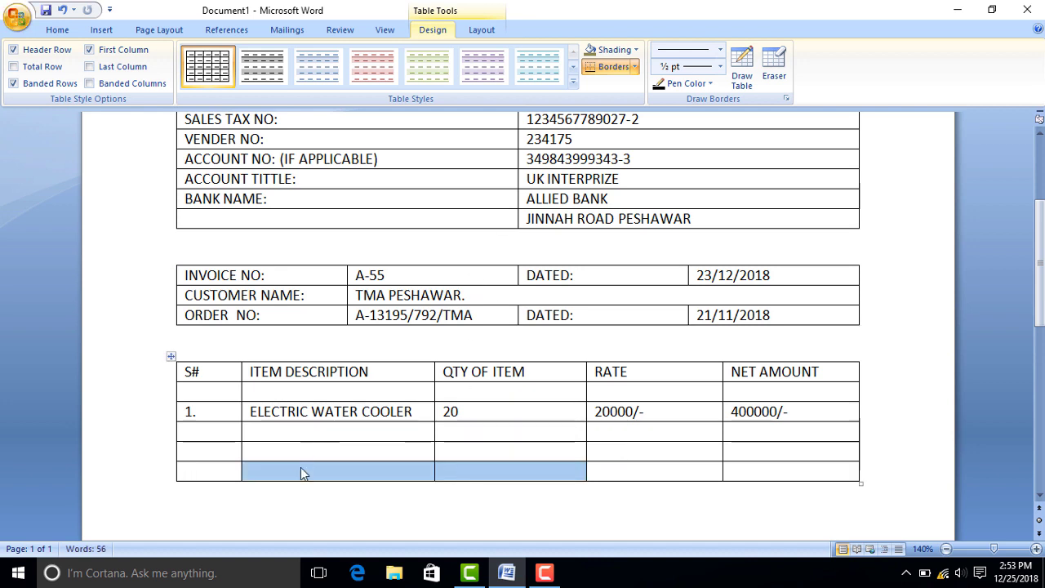
click(484, 30)
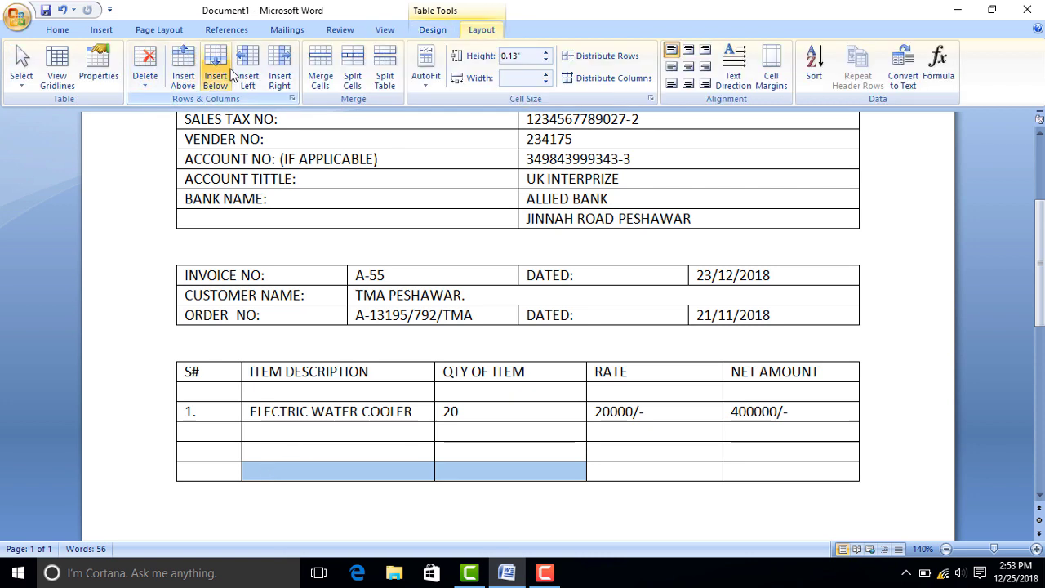
click(320, 70)
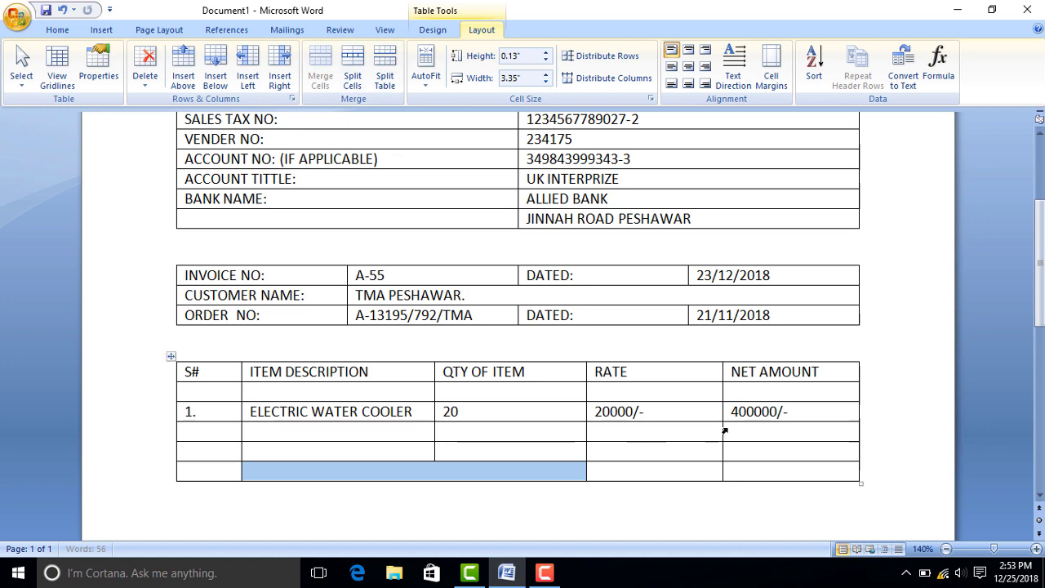
Merge the last row's rate and net amount cells, then enter TOTAL AMOUNT IN FIGURES: with 400000/-.
drag(745, 471, 689, 470)
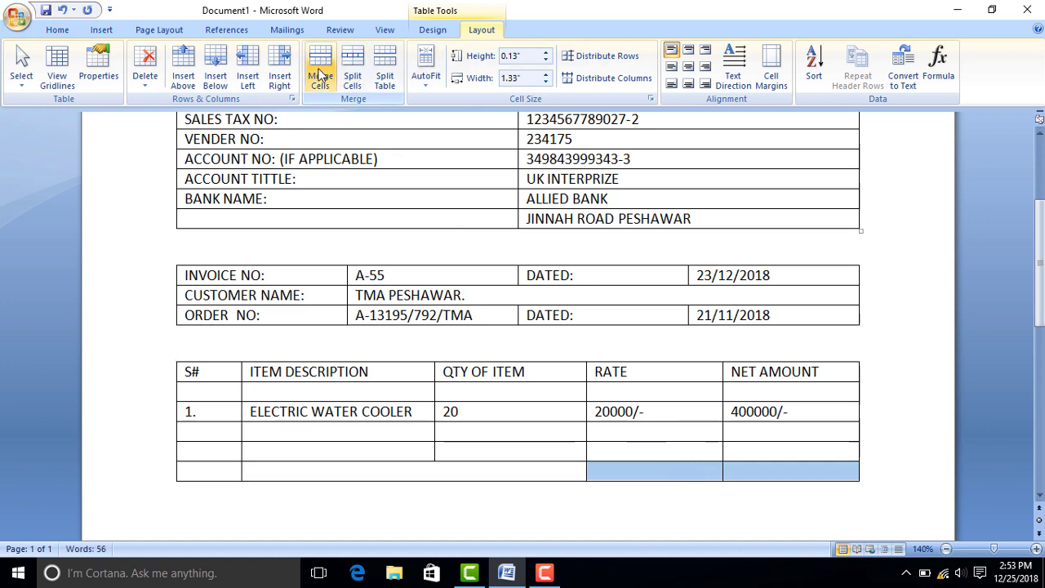
click(320, 69)
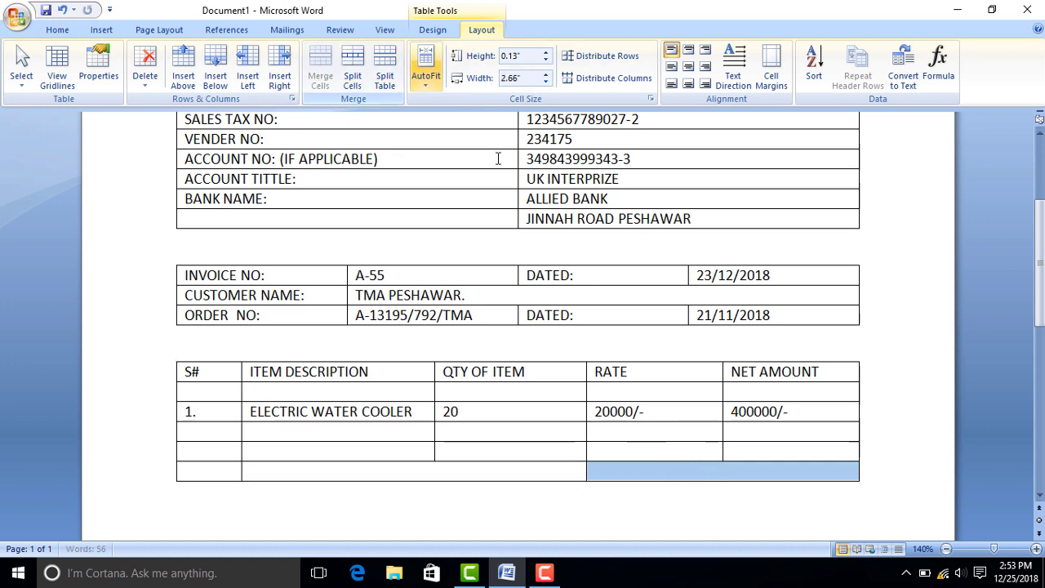
click(258, 471)
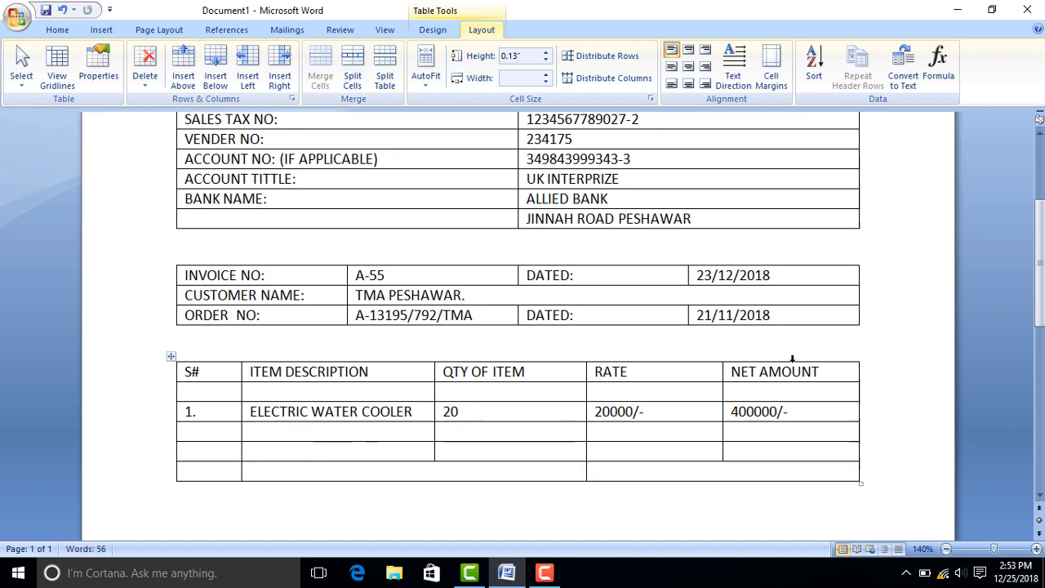
text(TT)
key(BackSpace)
text(OTA)
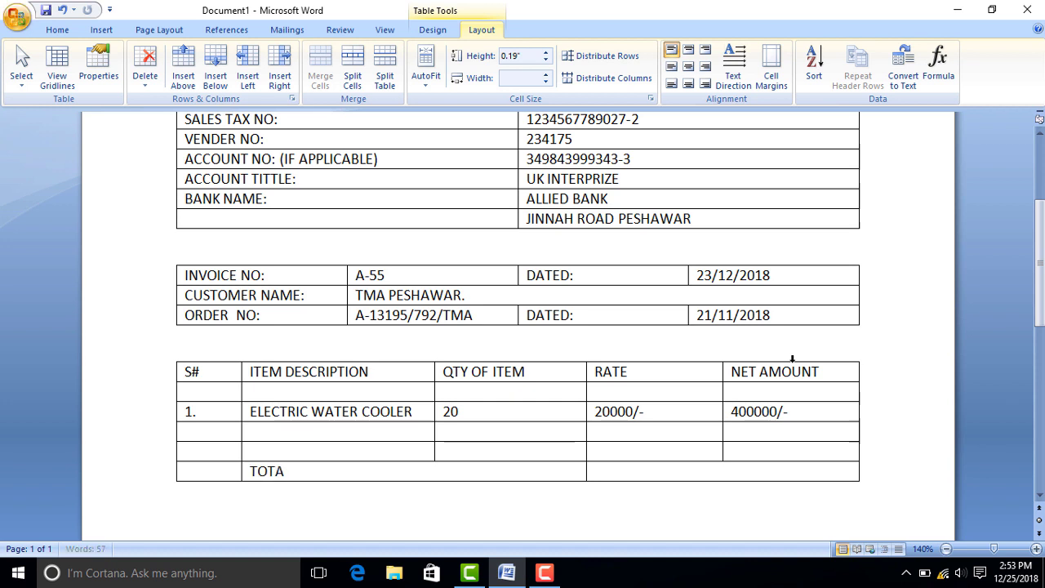
text(L AMOU)
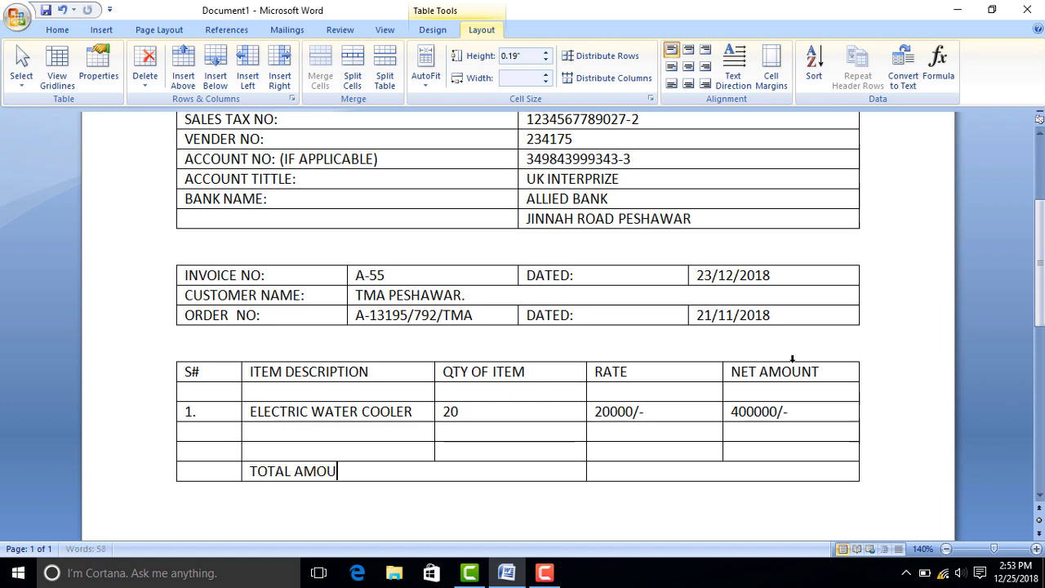
text(NT IN)
text( FI)
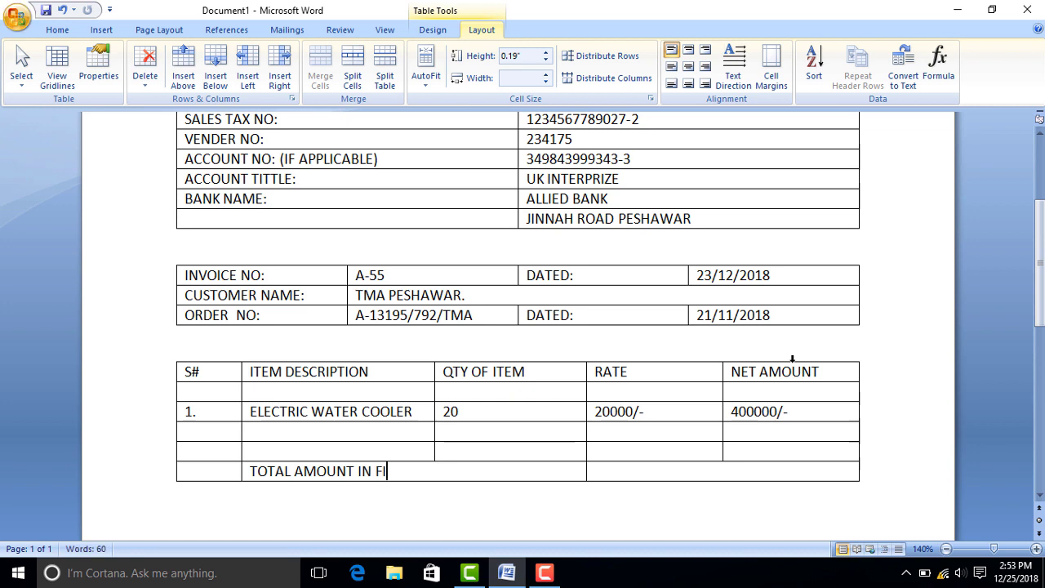
text(GURES)
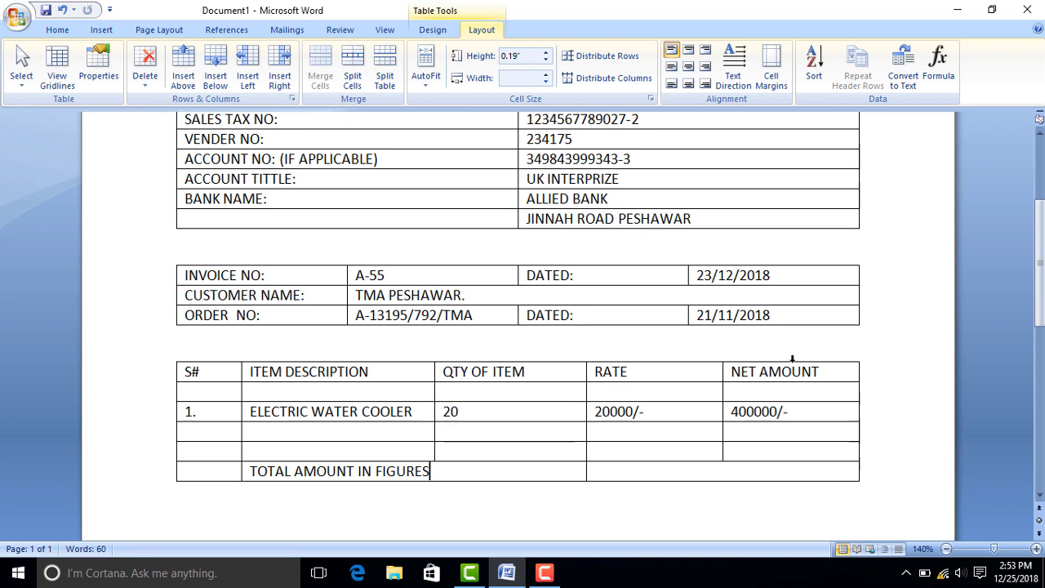
text(:)
key(Tab)
text(4)
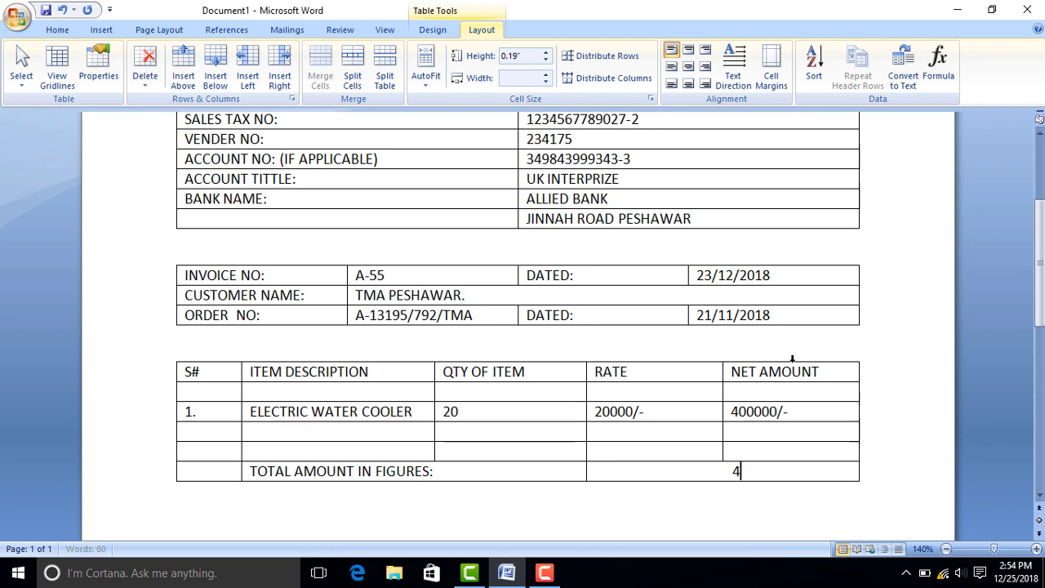
text(000)
text(0)
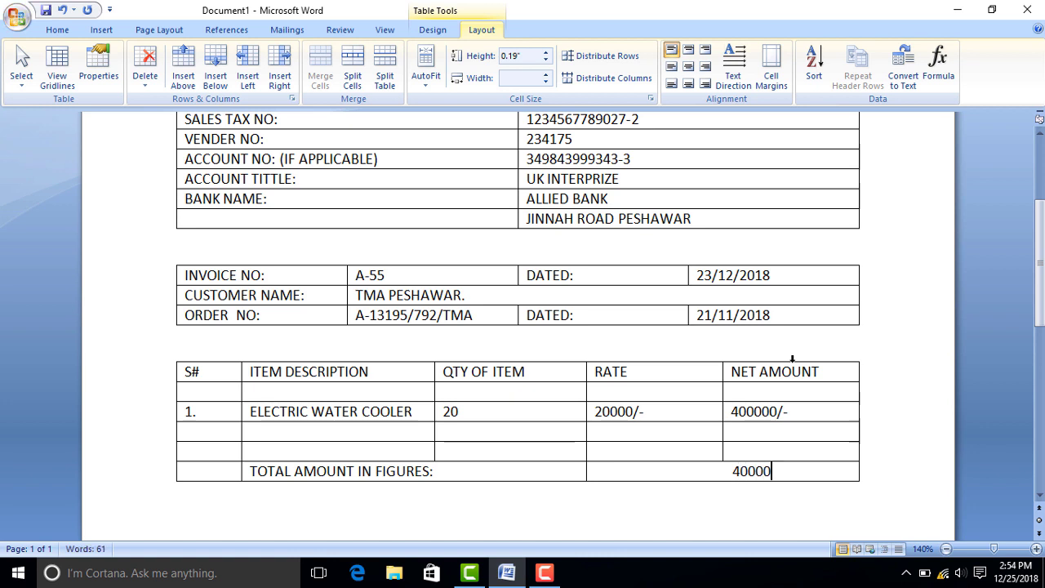
text(0)
text(/-)
Add a new bottom row labelled TOTAL AMOUNT IN WORDS:.
key(Tab)
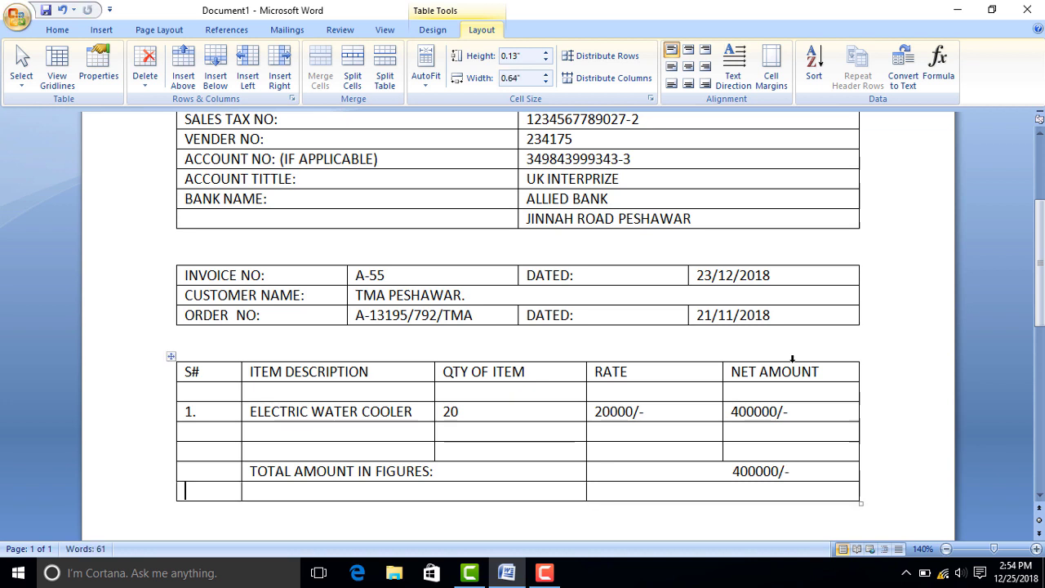
key(Tab)
text(TOTAL AM)
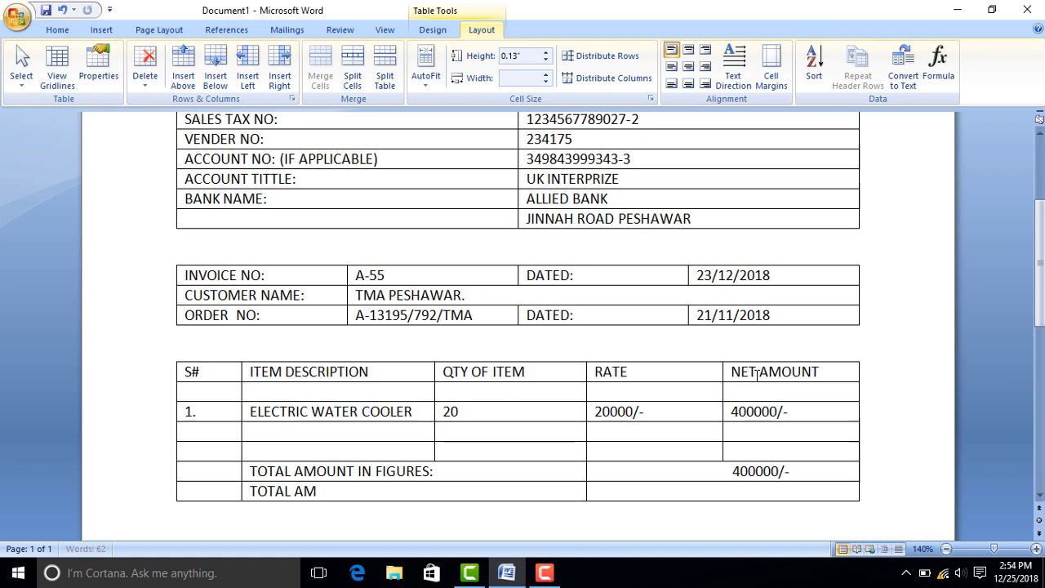
text(OUT)
key(BackSpace)
text(NT )
text(IN WO)
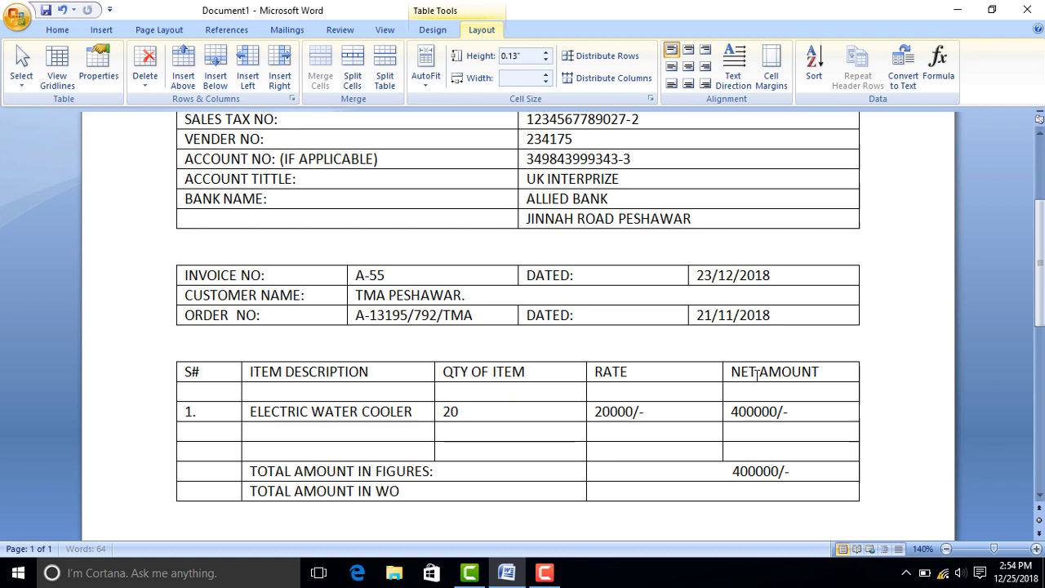
text(RDS)
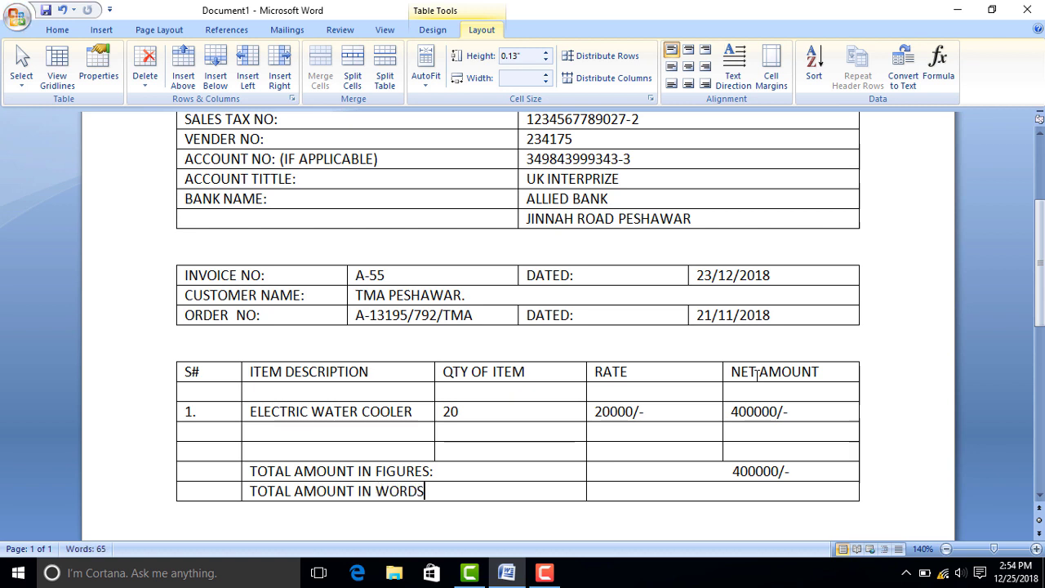
text(:)
key(Tab)
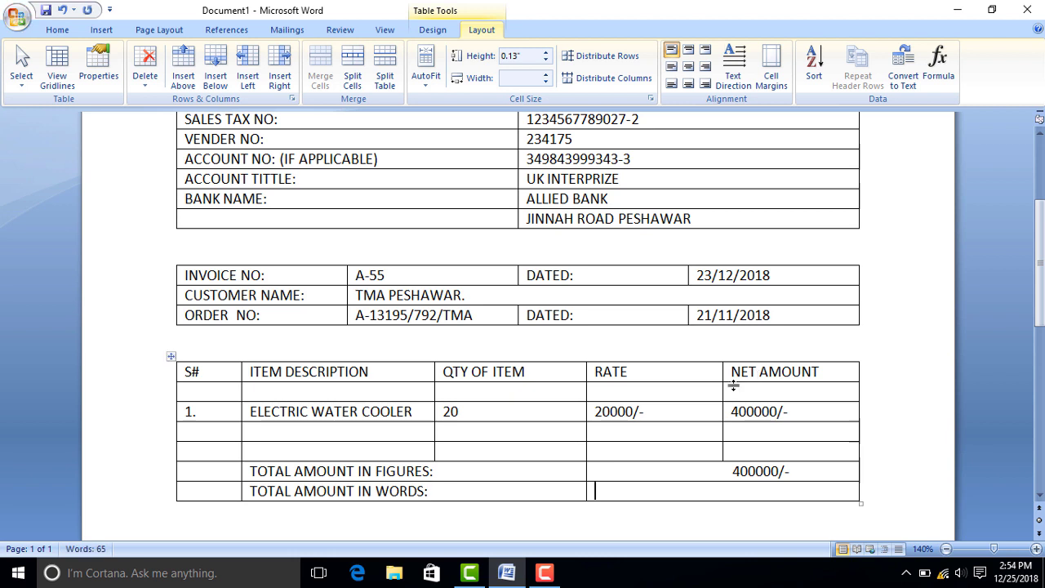
Merge the words label with its neighbouring cell and append FOUR LAC ONLY-.
drag(625, 490, 570, 492)
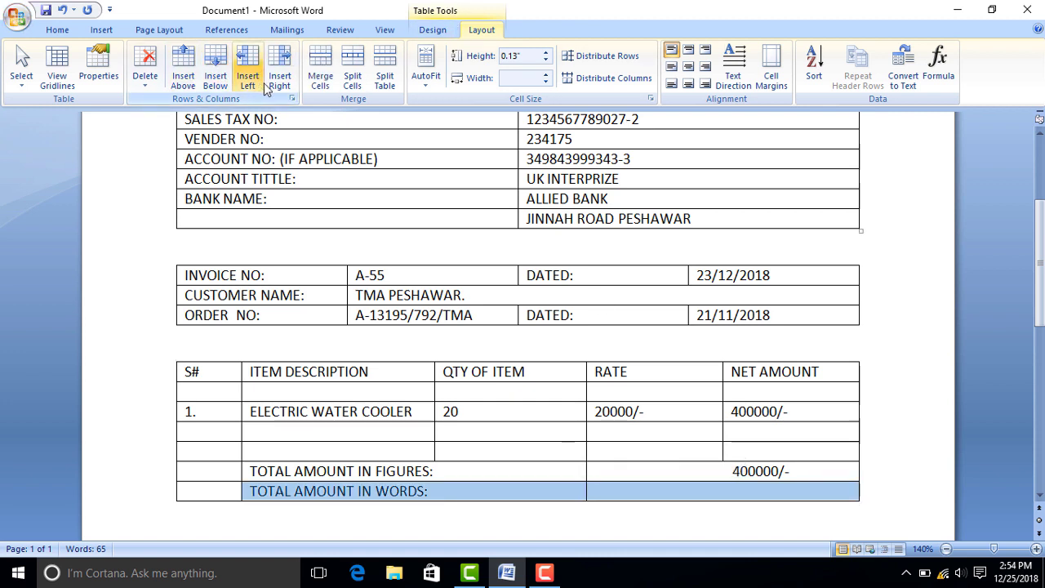
click(320, 76)
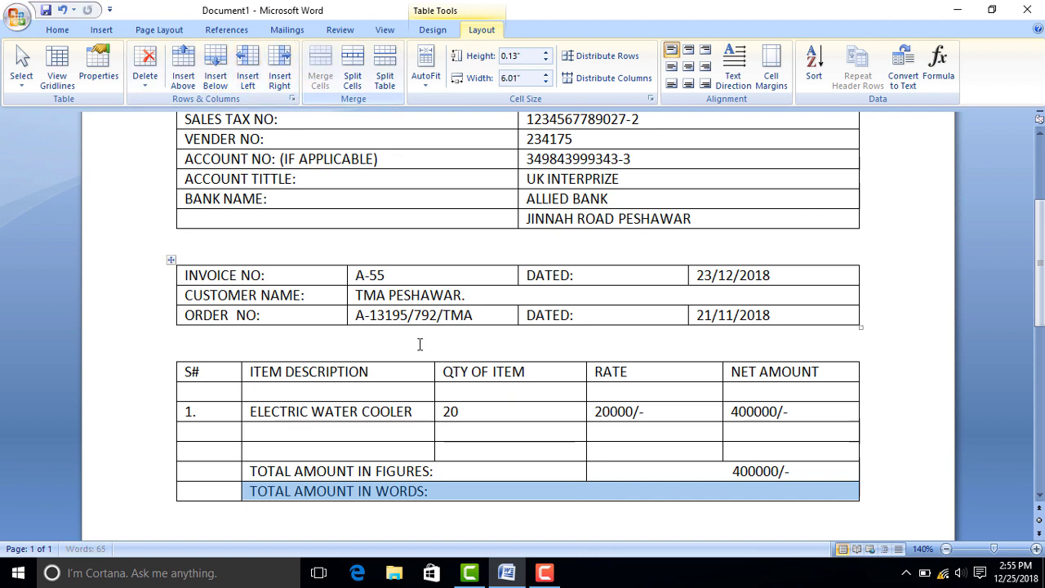
click(441, 498)
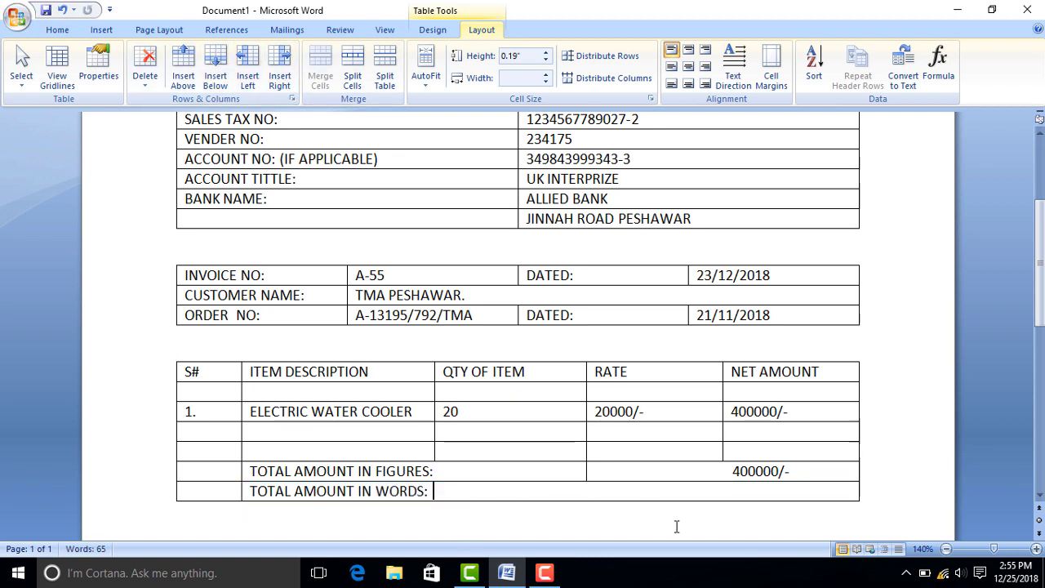
text(FOUR)
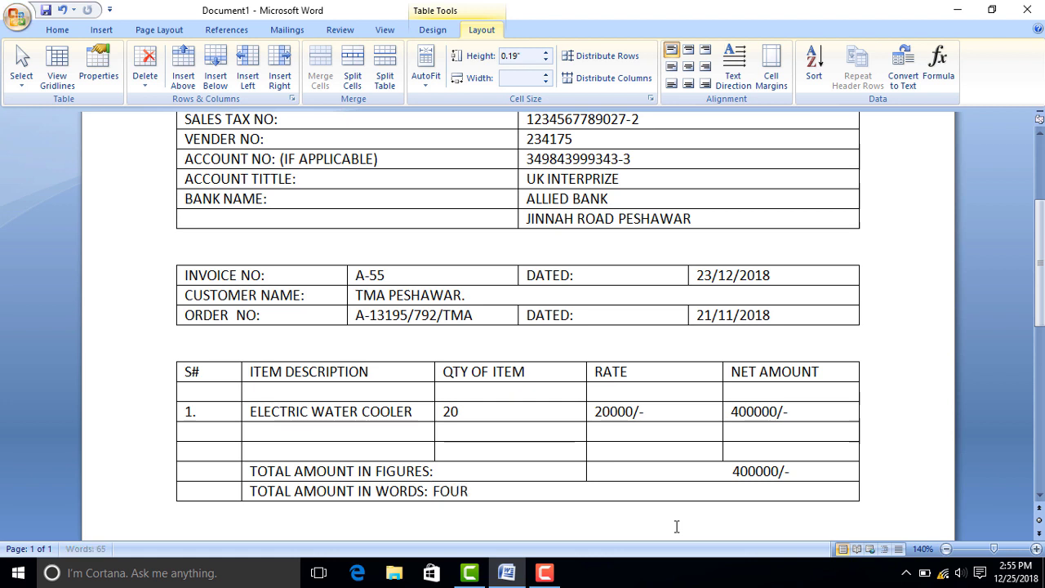
text( LAC ON)
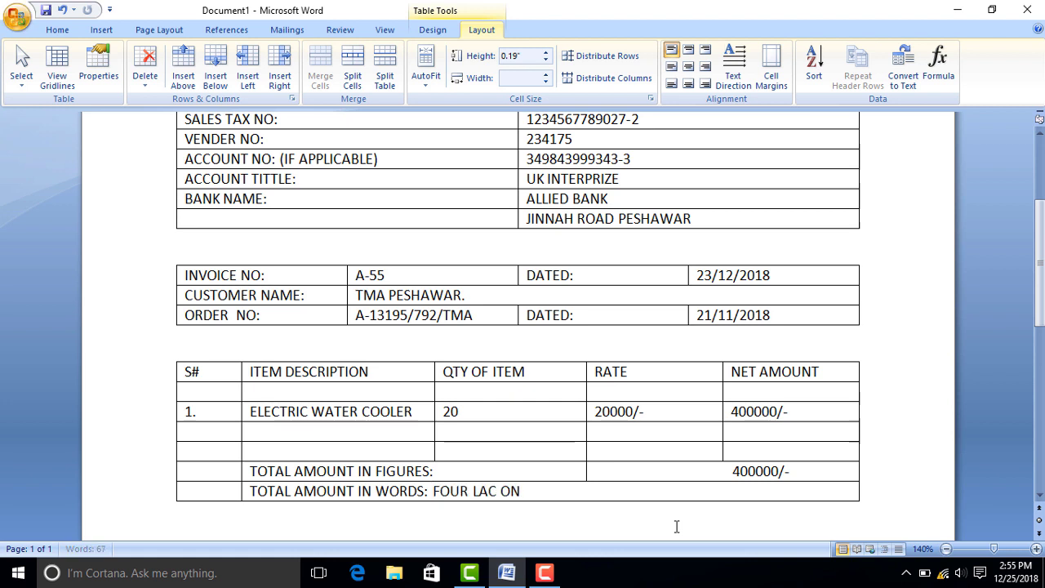
text(LYU)
key(BackSpace)
text(-)
click(617, 441)
scroll(618, 443, up, 2)
scroll(618, 443, down, 2)
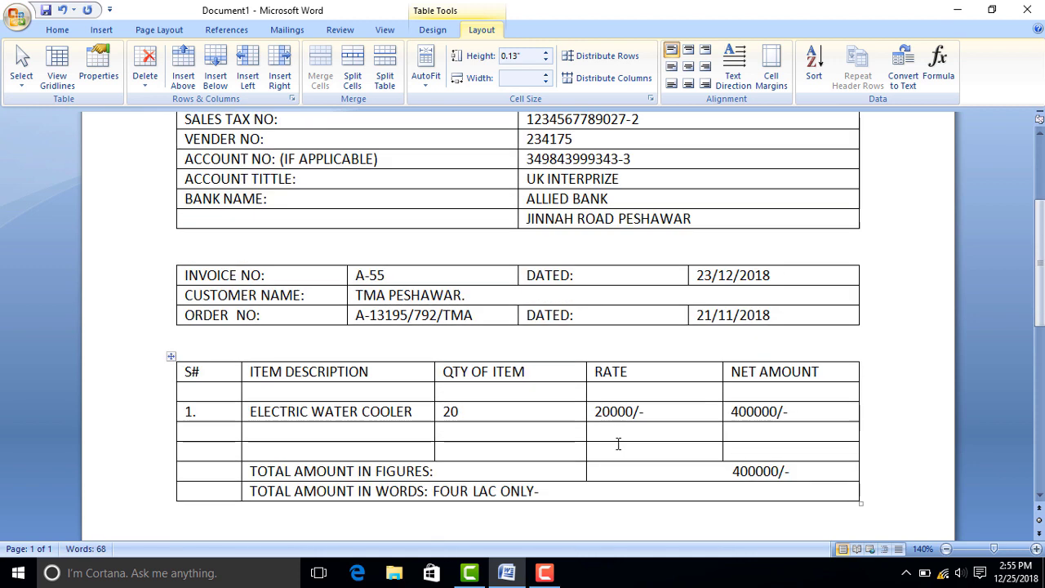
scroll(618, 443, down, 1)
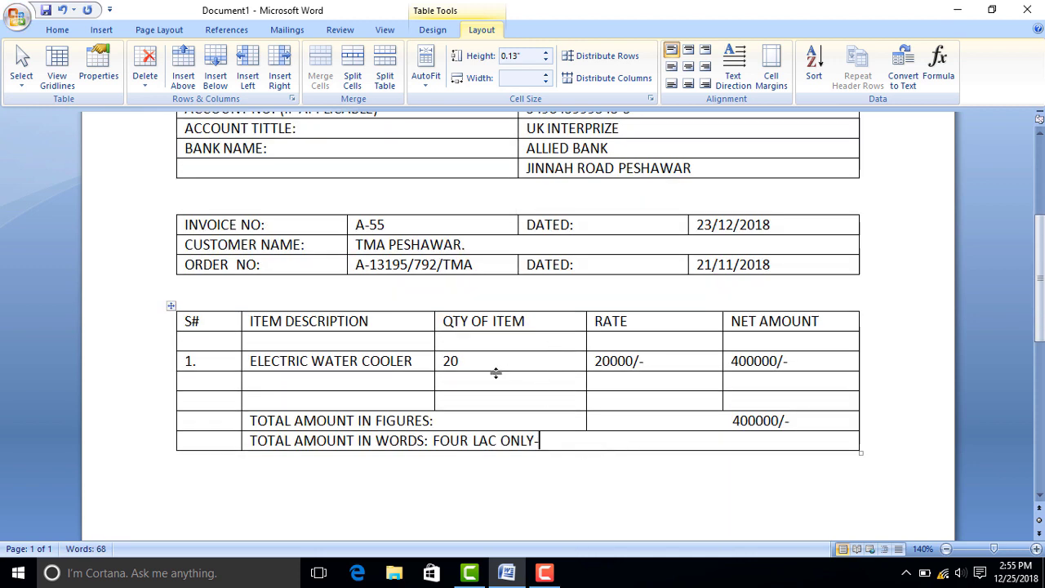
Center the quantity 20 in its cell.
double_click(442, 362)
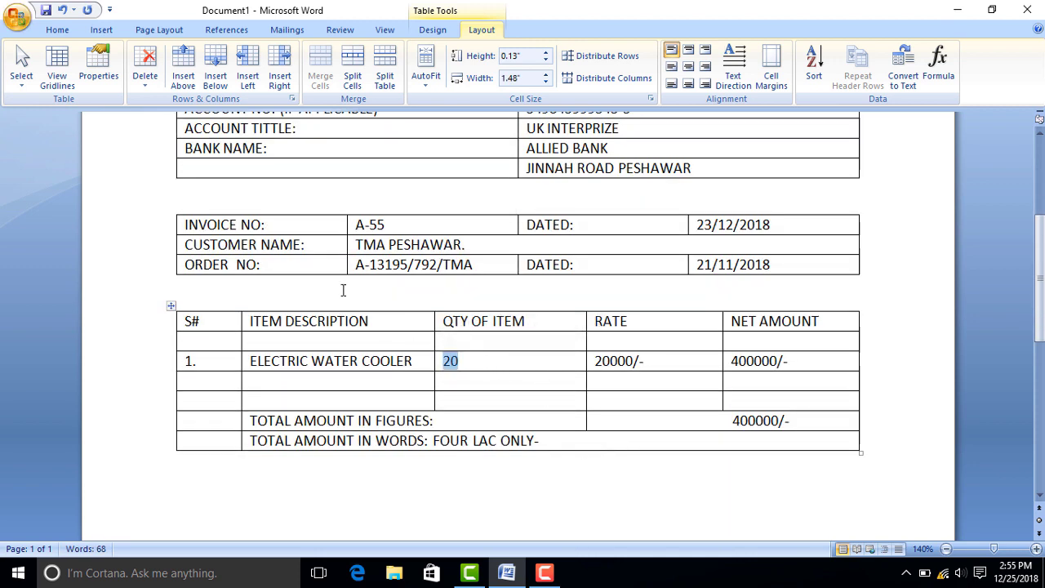
click(57, 30)
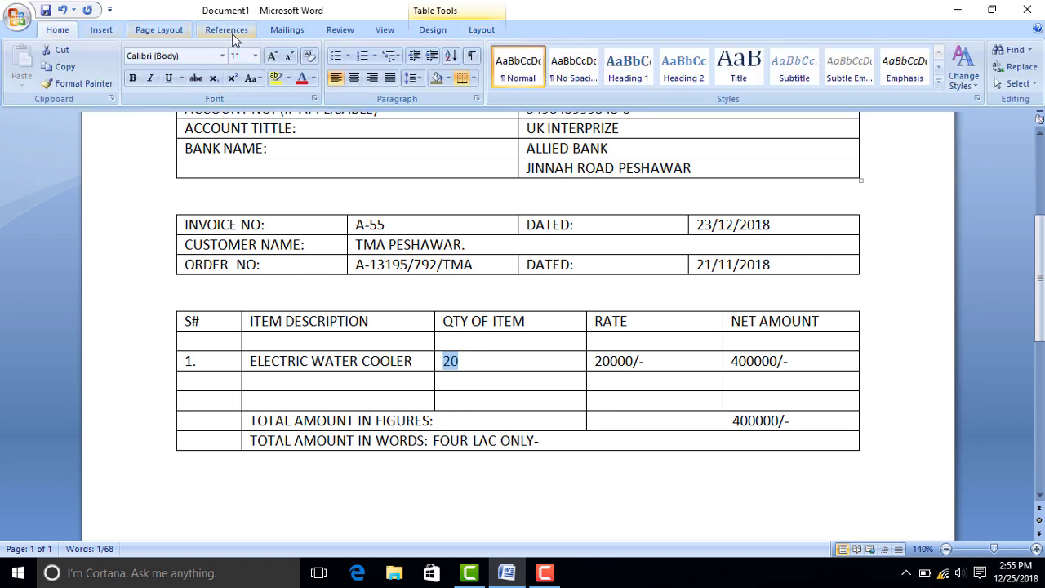
click(354, 77)
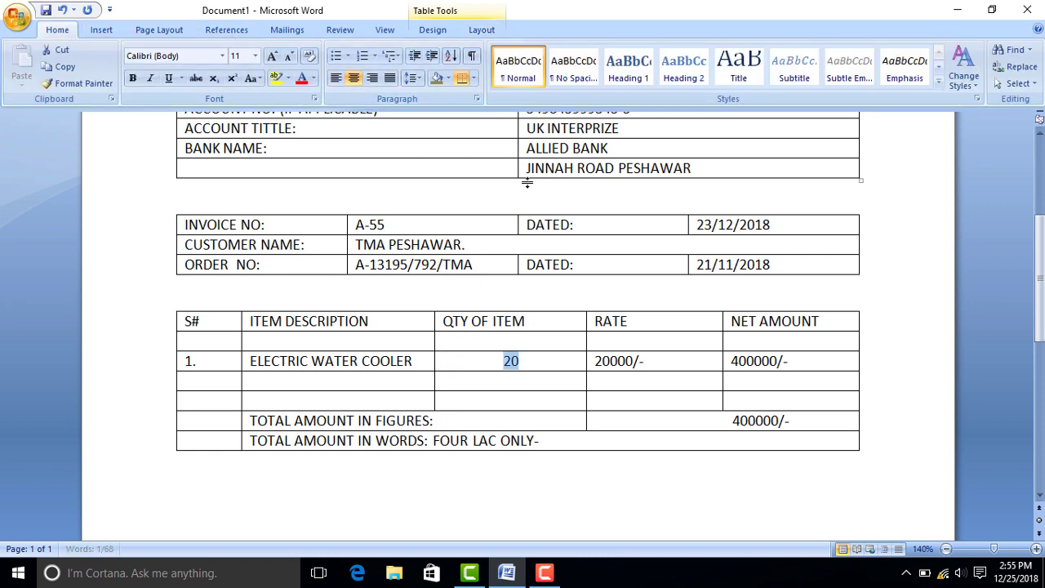
Center the item table's header labels ITEM DESCRIPTION, QTY OF ITEM, RATE and NET AMOUNT.
drag(821, 318, 644, 316)
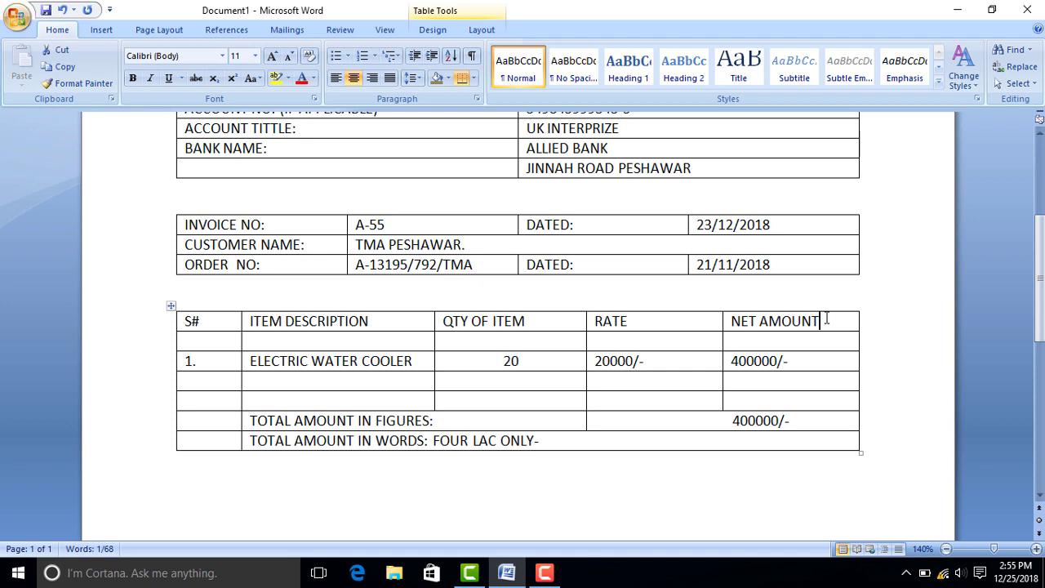
mouse_move(321, 303)
mouse_down()
mouse_move(222, 320)
mouse_move(292, 327)
mouse_up()
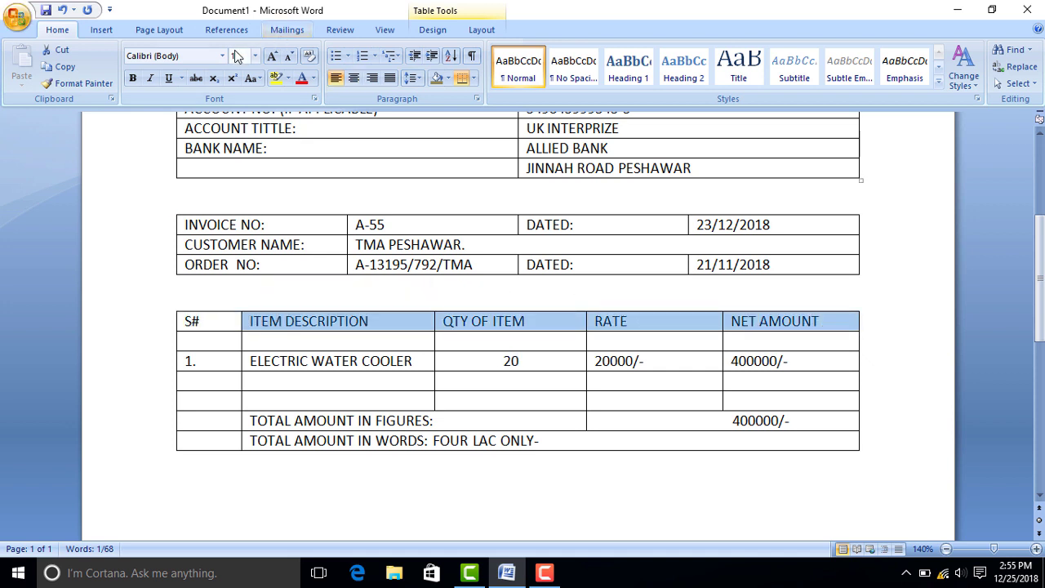
click(353, 78)
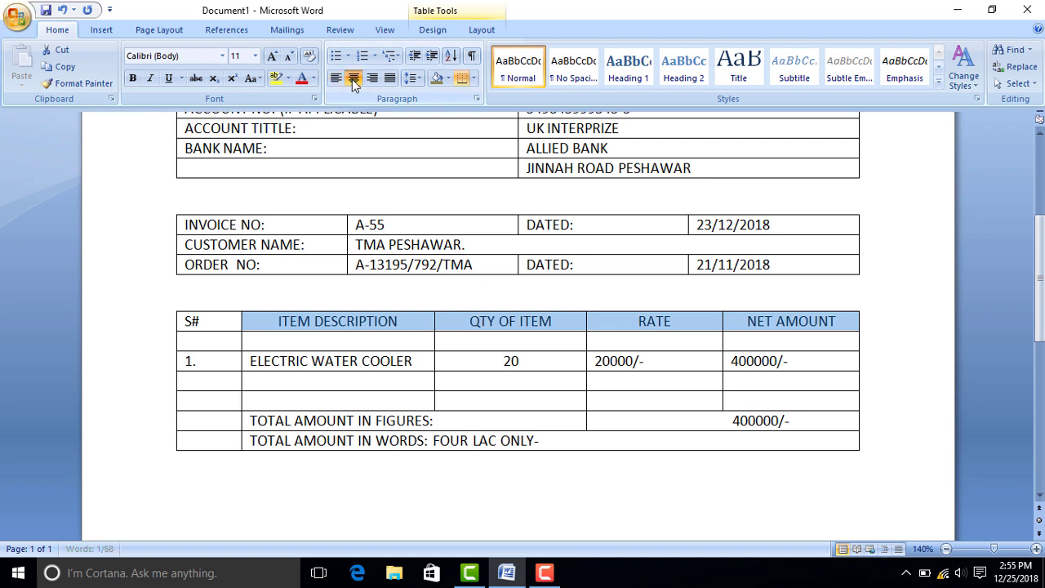
click(466, 367)
scroll(503, 310, down, 1)
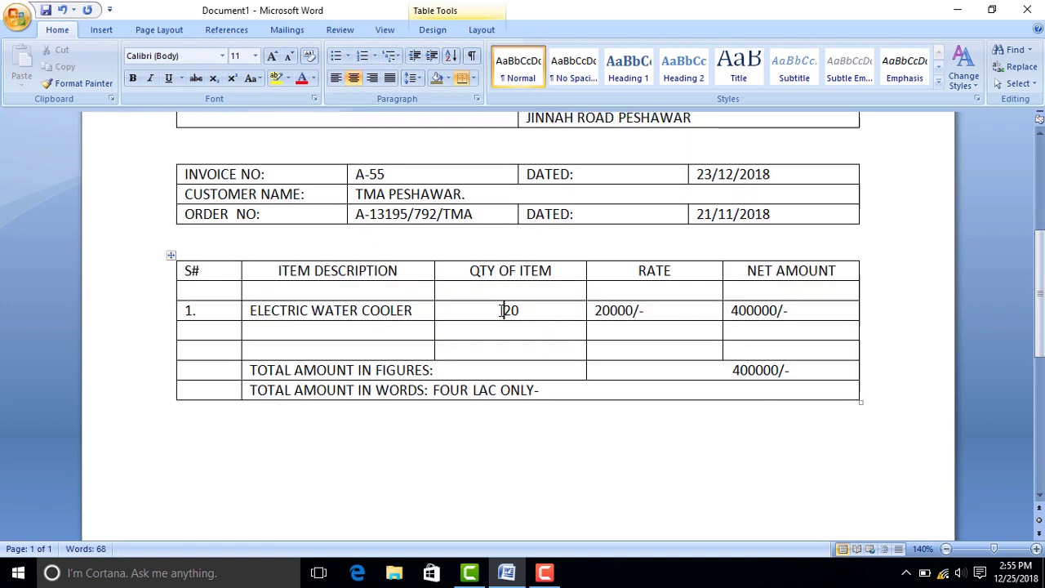
Make the customer name TMA PESHAWAR. bold.
scroll(502, 311, up, 2)
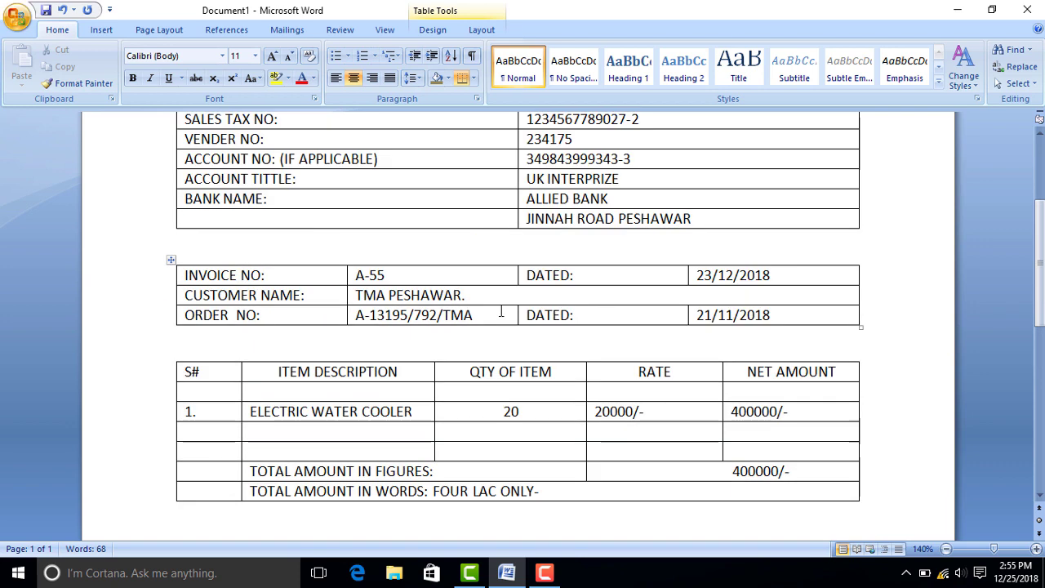
scroll(502, 310, up, 3)
scroll(501, 310, up, 1)
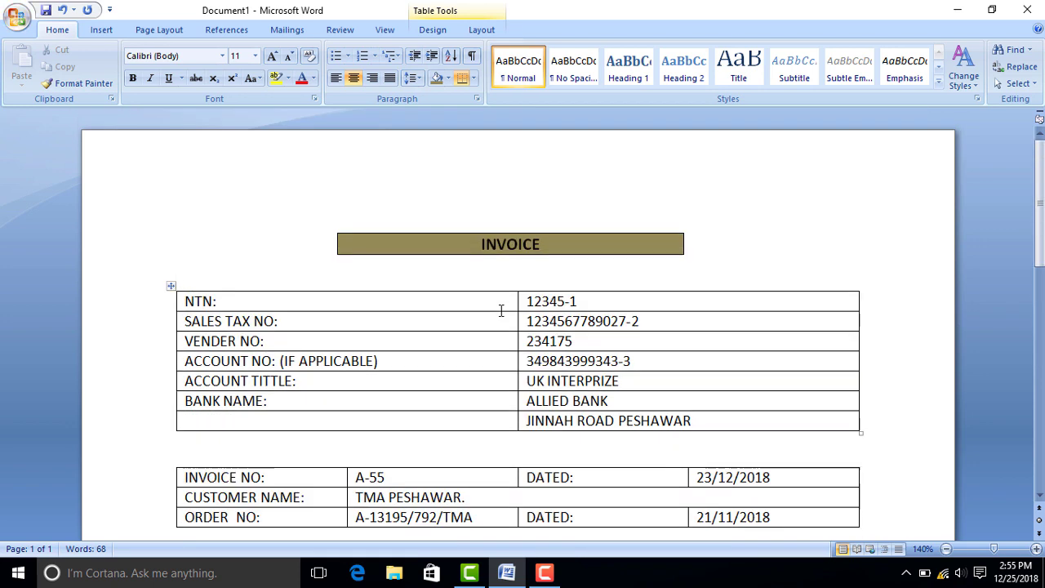
scroll(501, 310, down, 2)
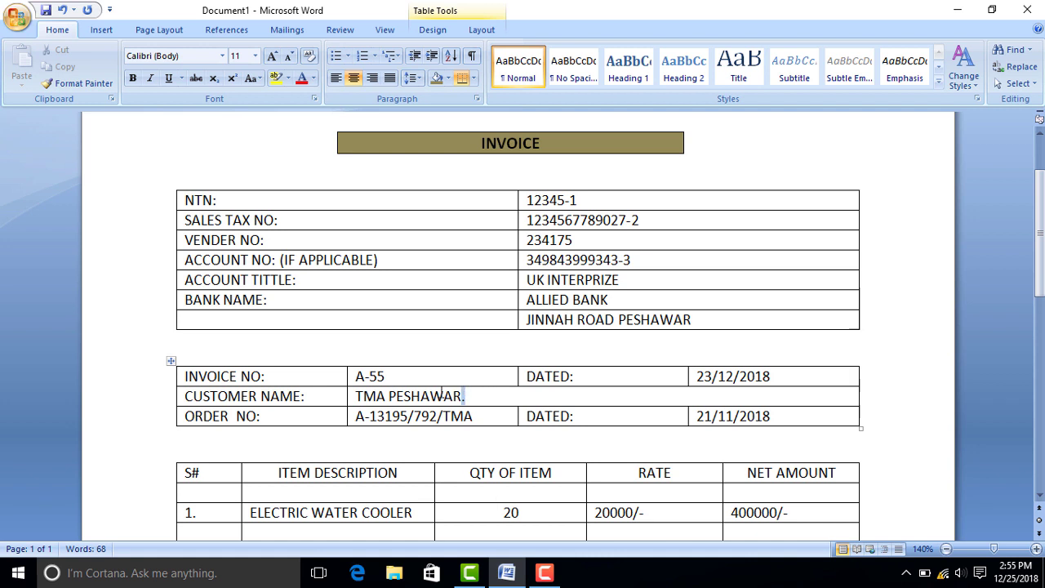
drag(442, 395, 356, 396)
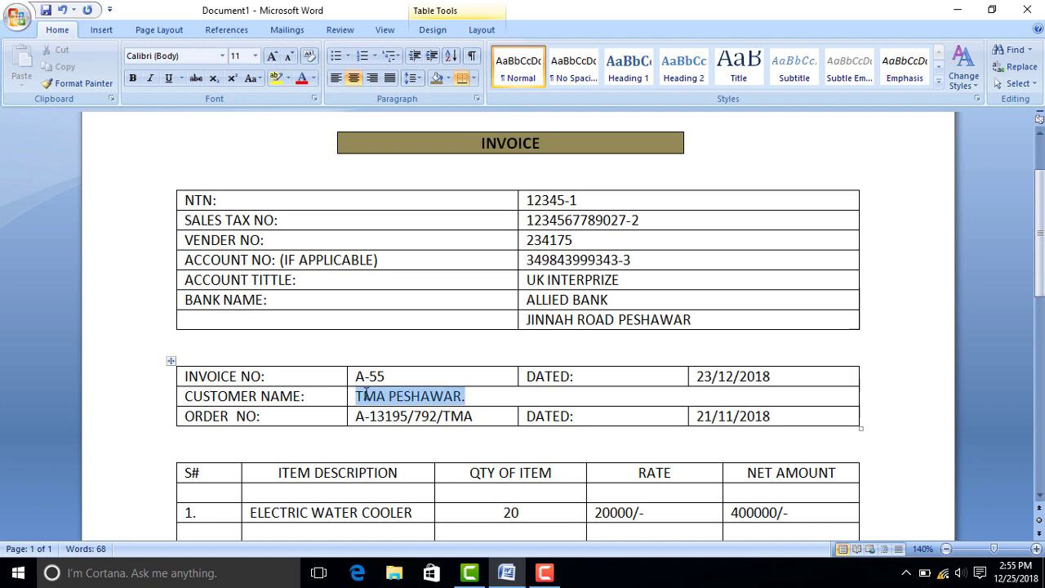
click(132, 77)
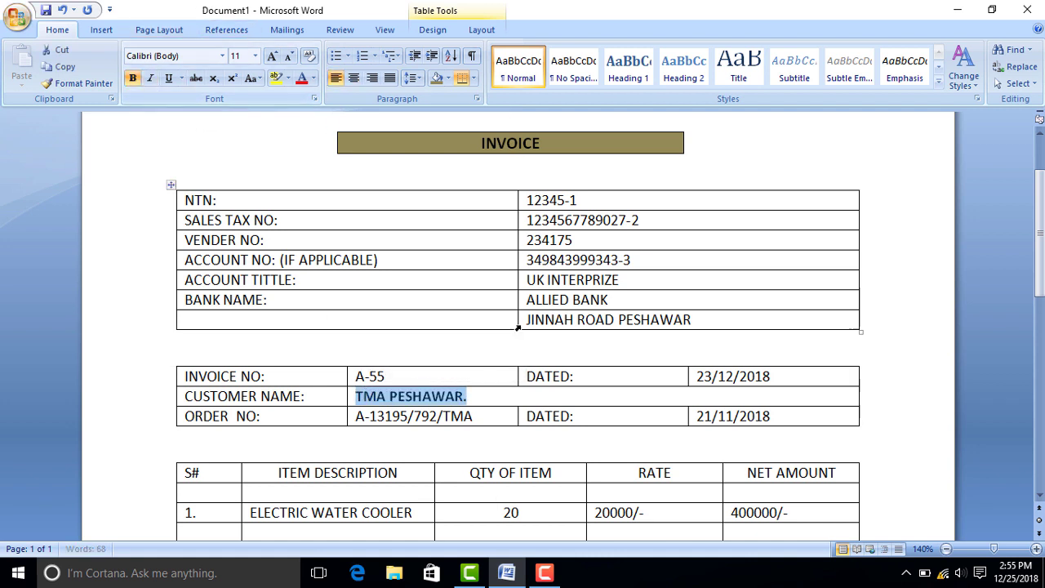
click(591, 416)
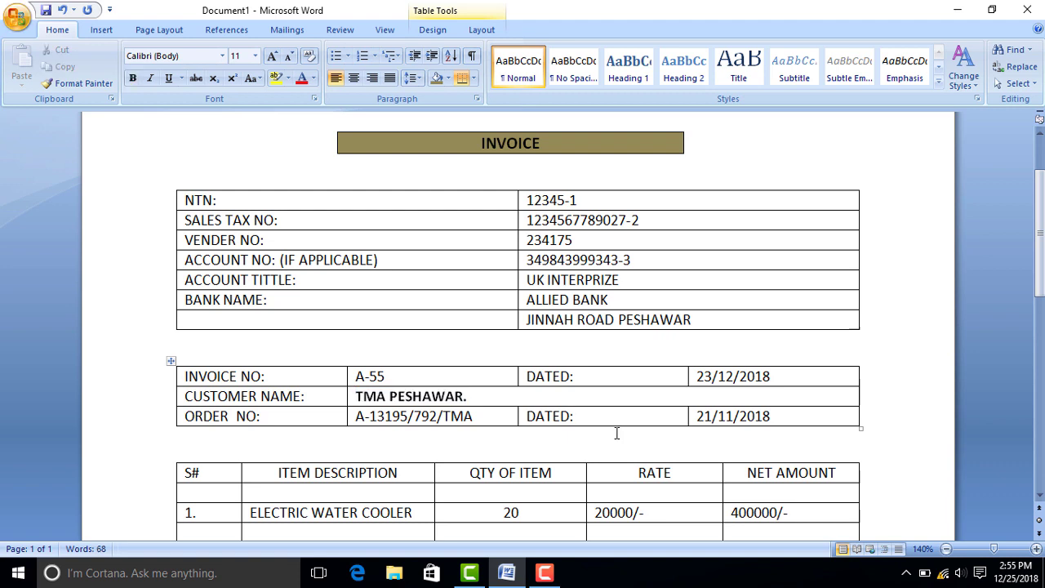
Make the TOTAL AMOUNT IN FIGURES and IN WORDS rows bold.
scroll(616, 433, down, 1)
scroll(616, 432, down, 2)
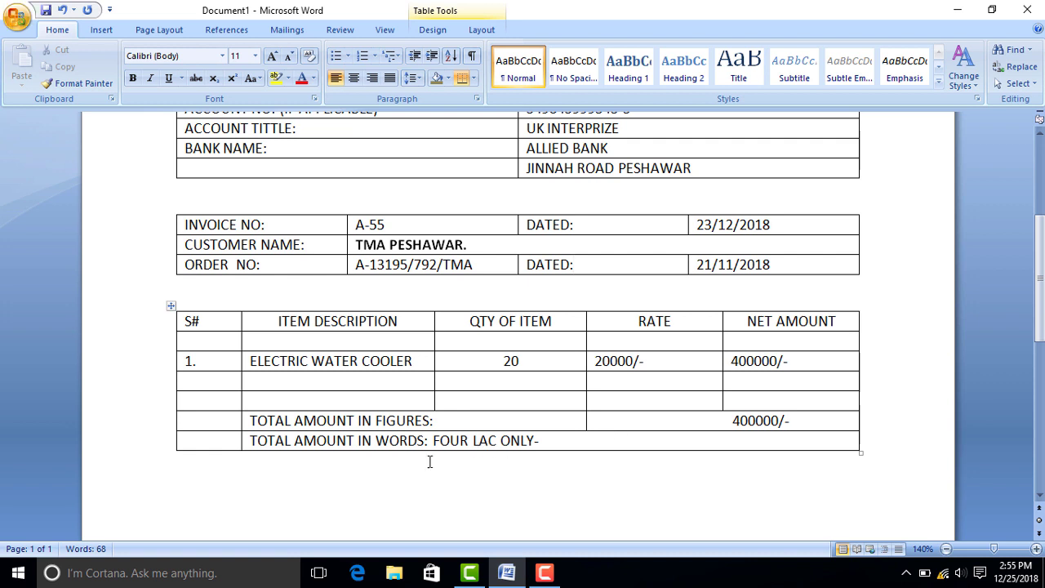
mouse_move(249, 421)
mouse_down()
mouse_move(542, 425)
mouse_move(616, 441)
mouse_up()
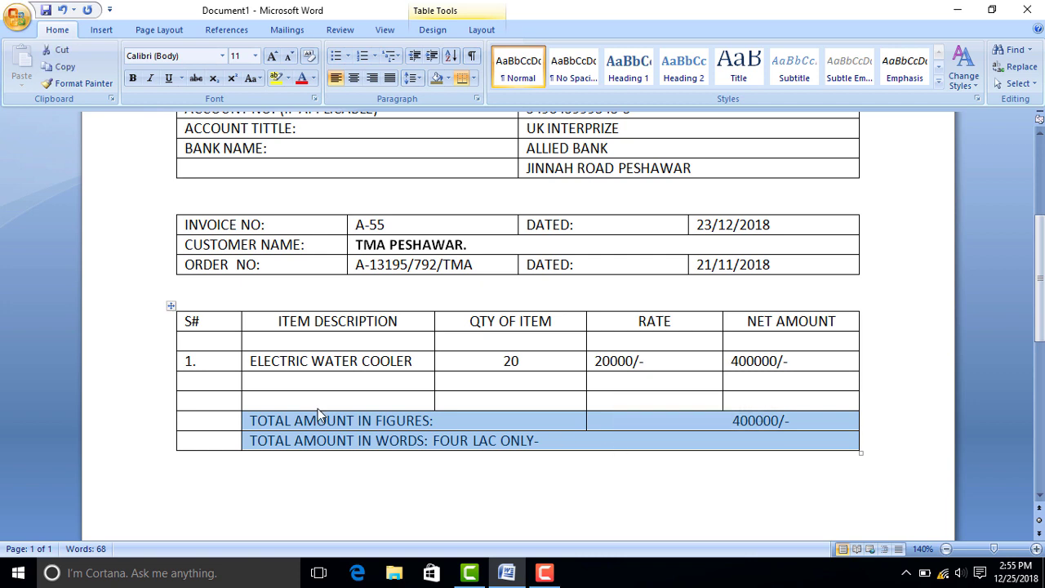
click(133, 81)
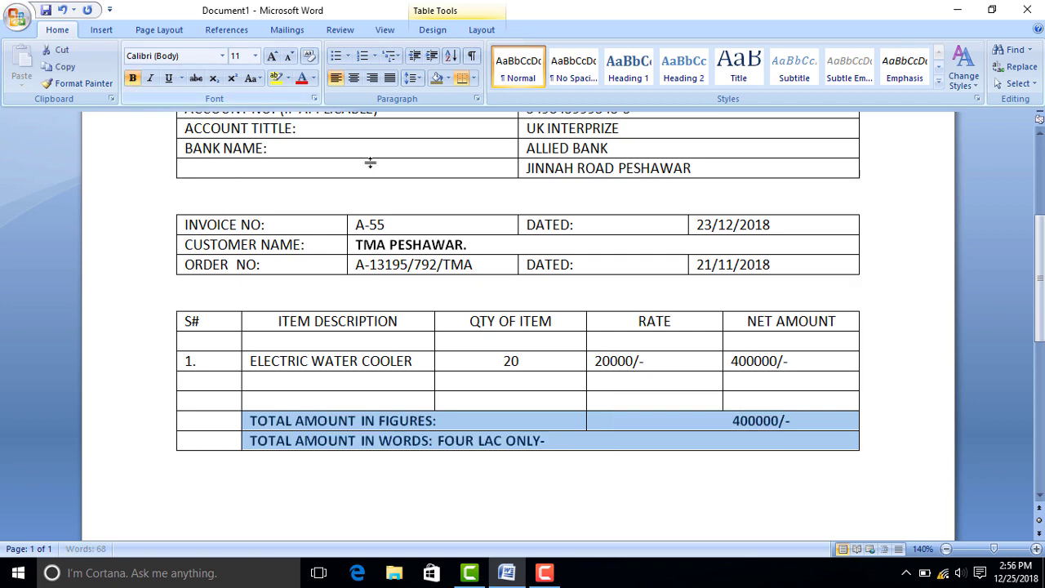
click(569, 447)
scroll(565, 445, up, 1)
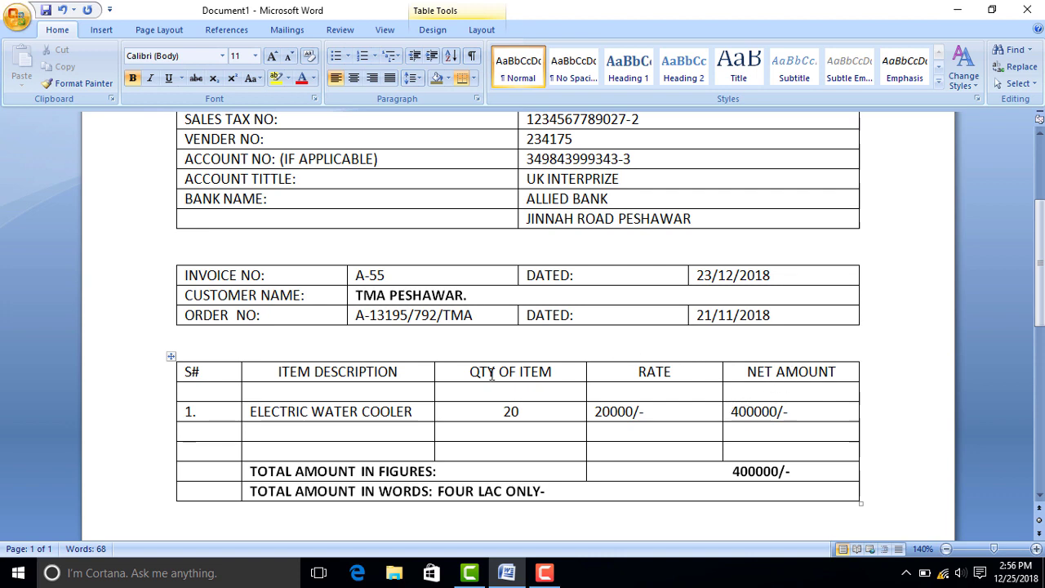
scroll(475, 388, up, 2)
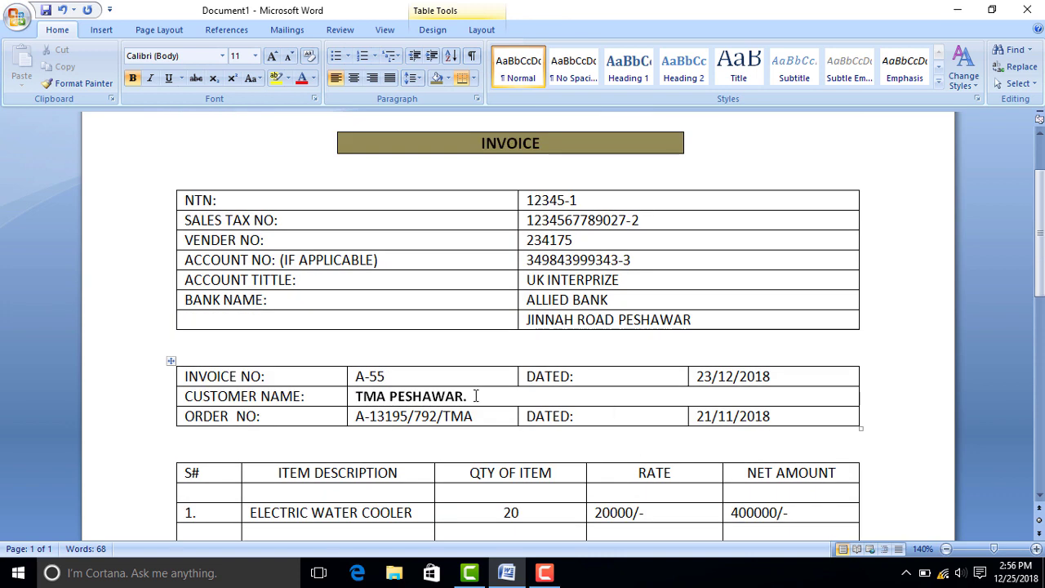
scroll(473, 400, up, 2)
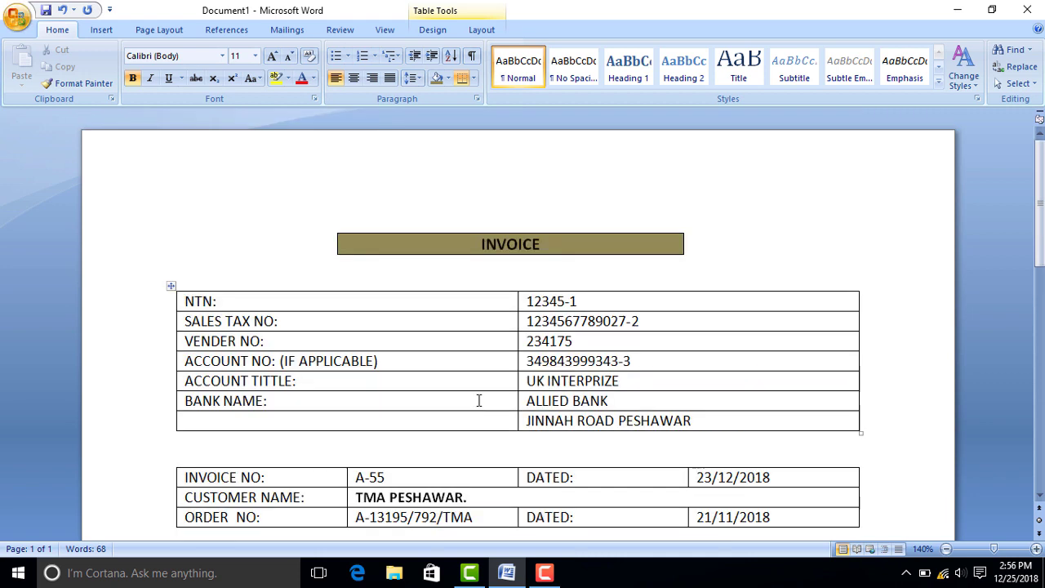
scroll(476, 400, down, 4)
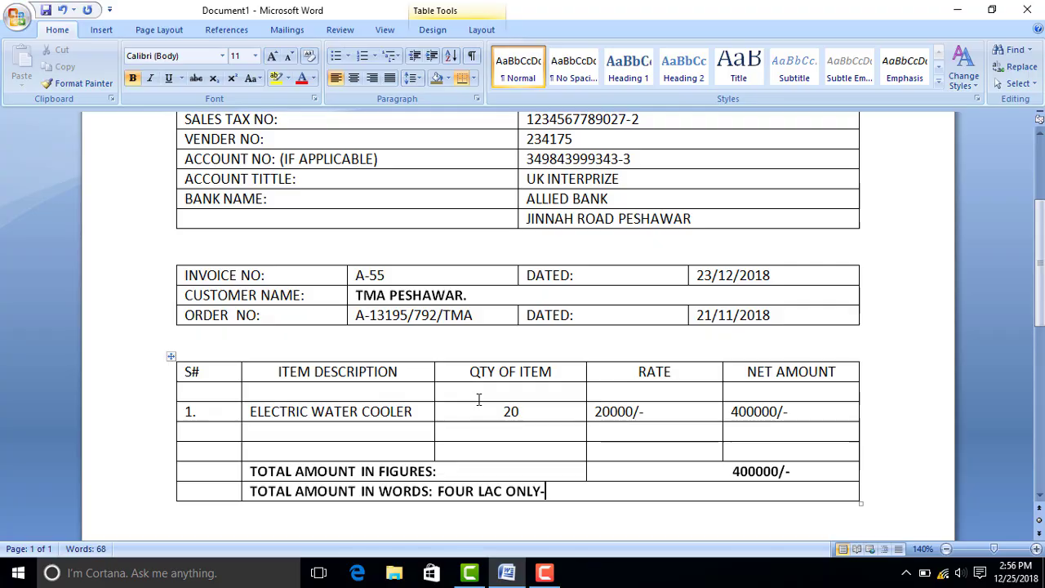